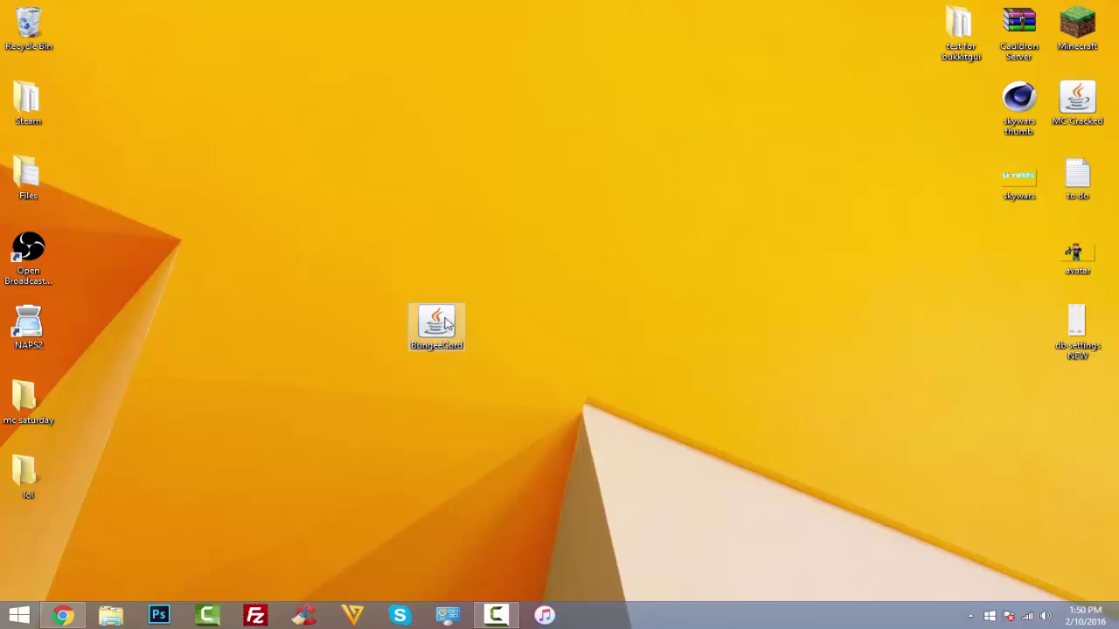
Step: Move the BungeeCord file aside on the desktop and create a new folder named BungeeServer
left_click_drag(437, 323, 262, 323)
right_click(518, 329)
mouse_move(575, 444)
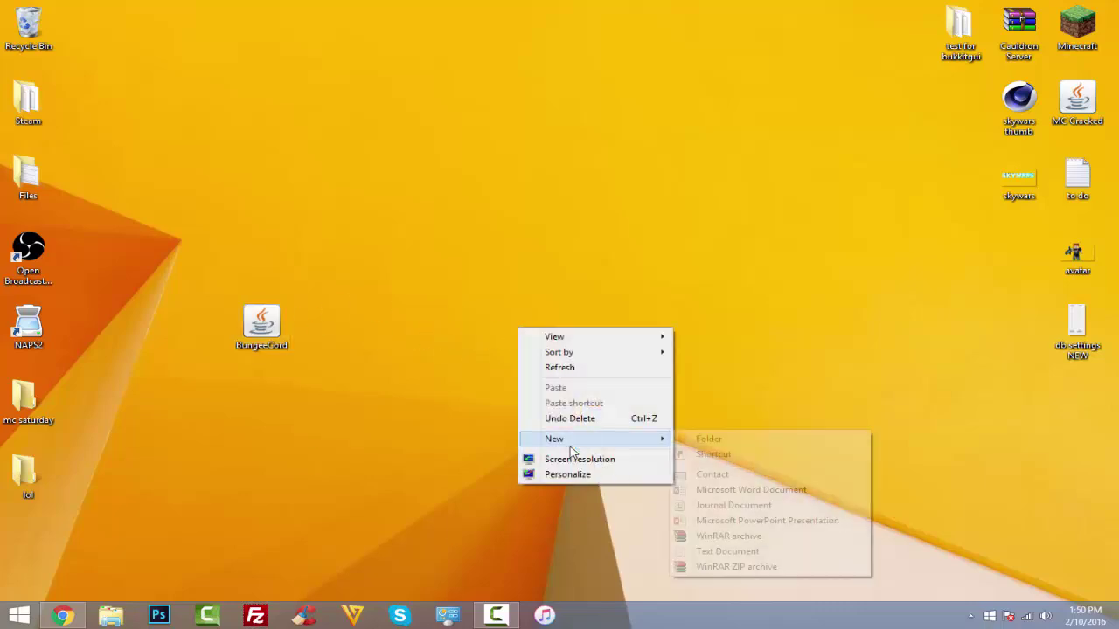
left_click(753, 444)
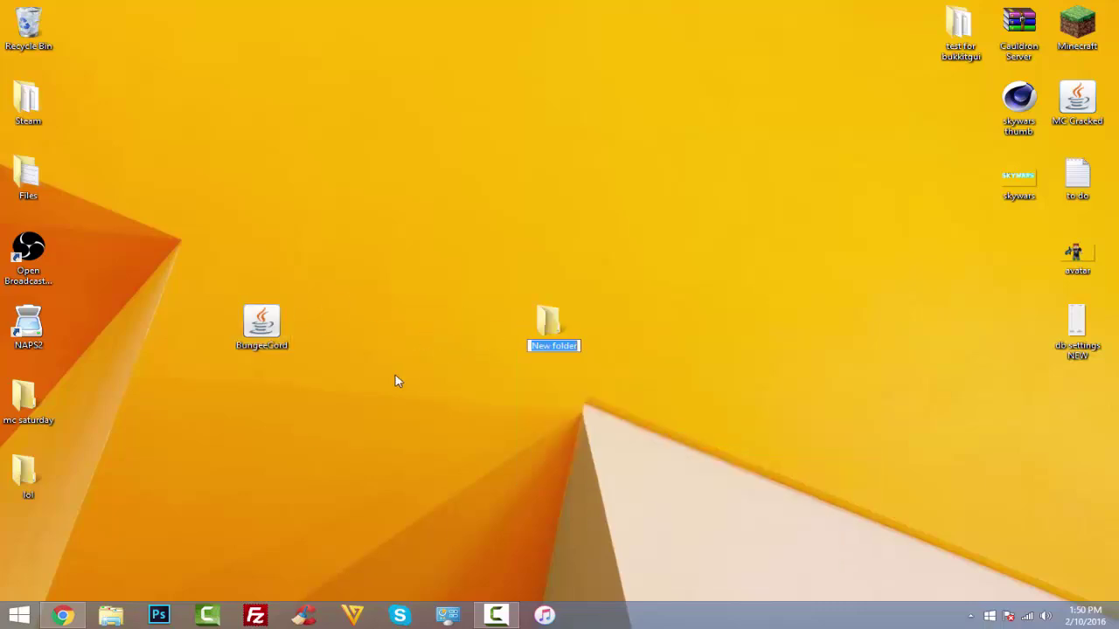
type("Bun")
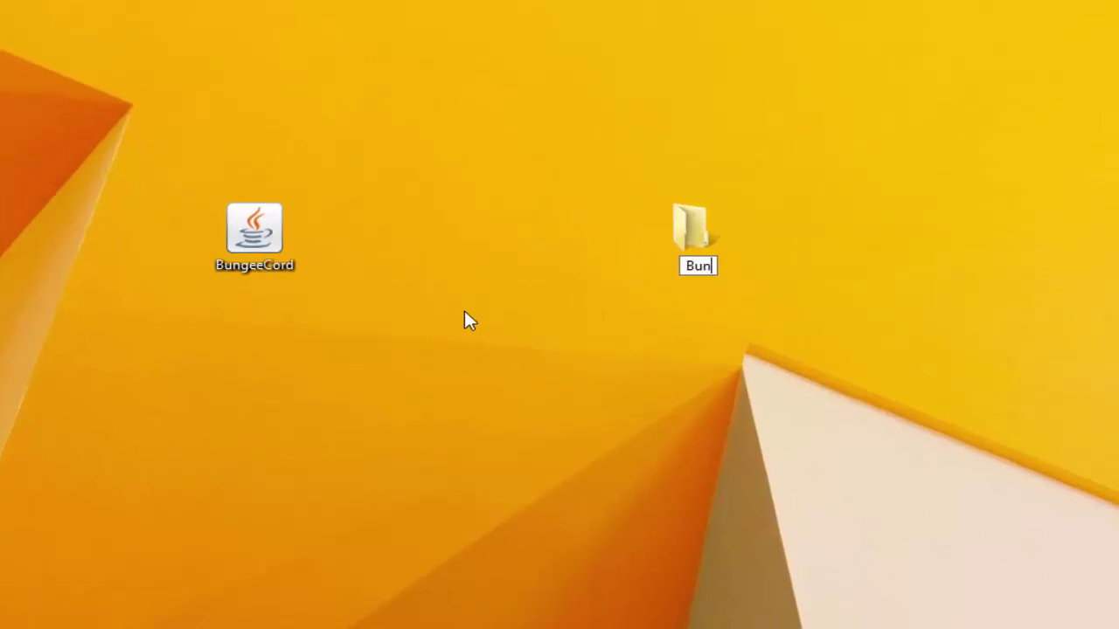
type("geeC")
key("BackSpace")
type("Server")
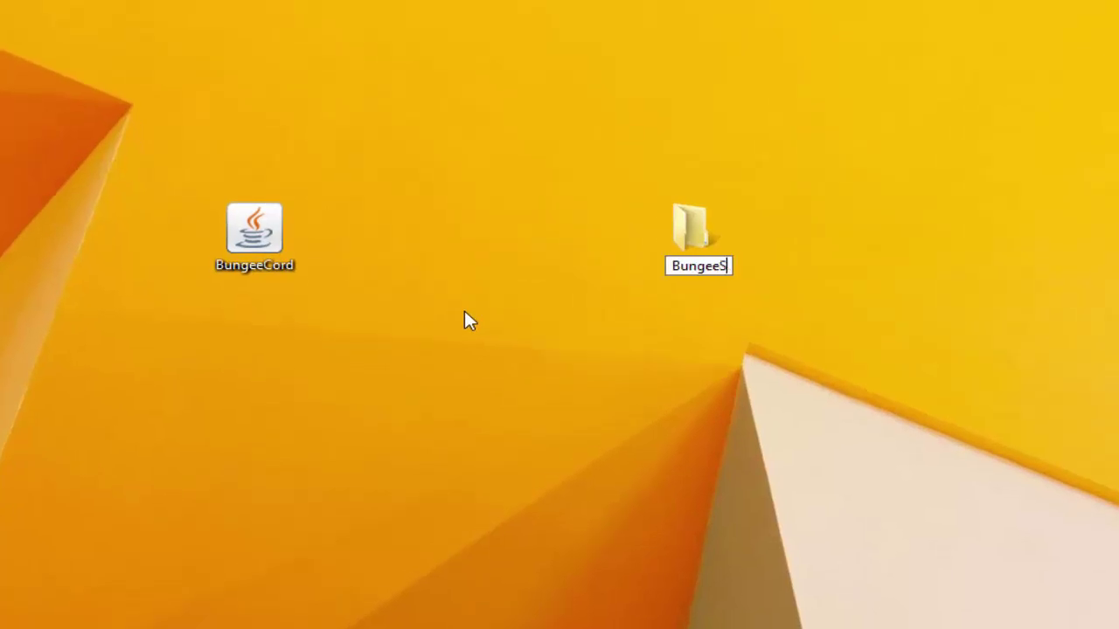
key("Return")
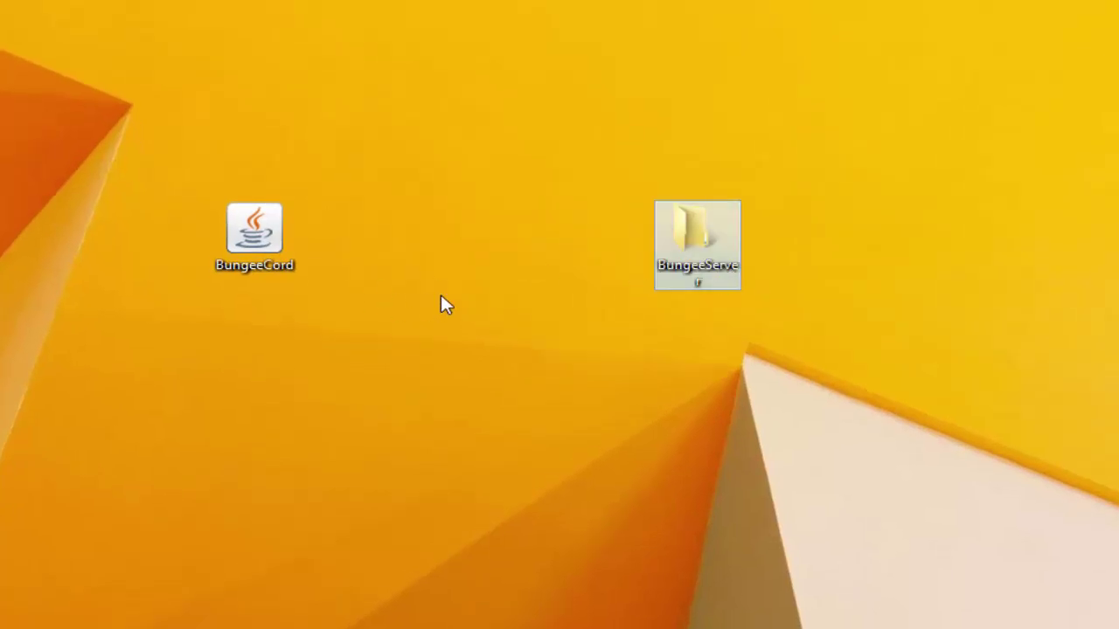
Step: Move the BungeeCord jar file into the BungeeServer folder and open that folder
key("Left")
left_click(125, 15)
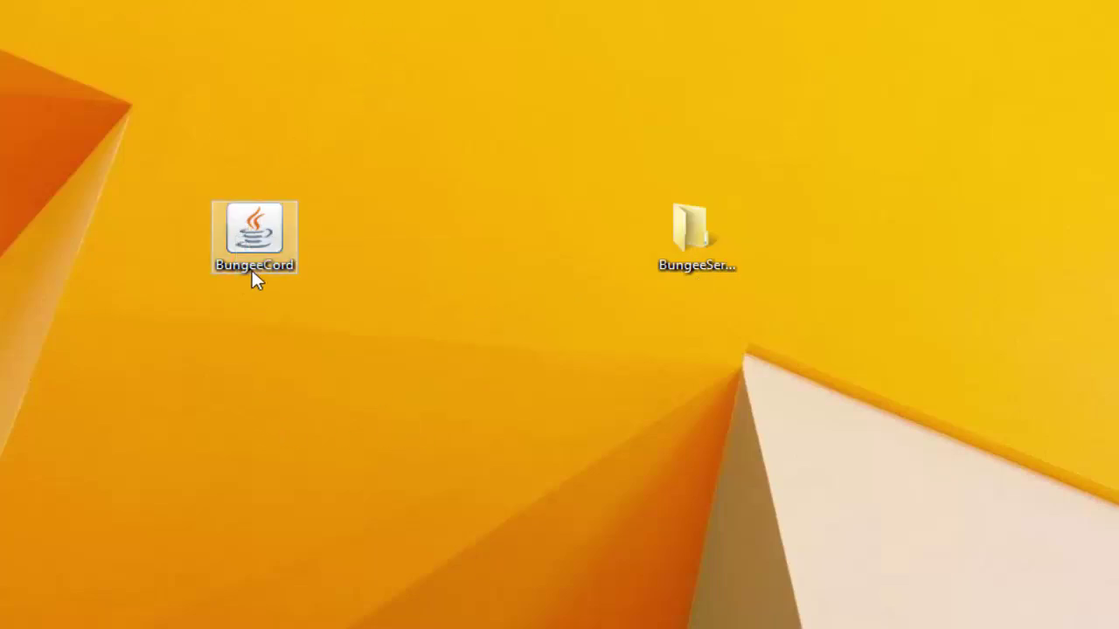
mouse_move(290, 261)
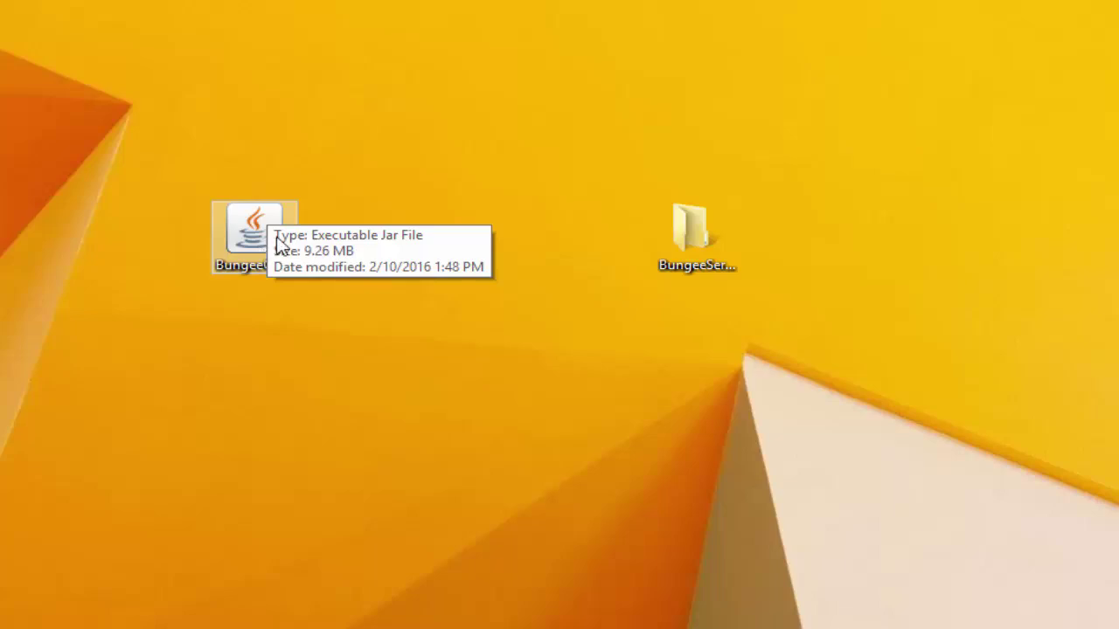
left_click_drag(251, 240, 339, 241)
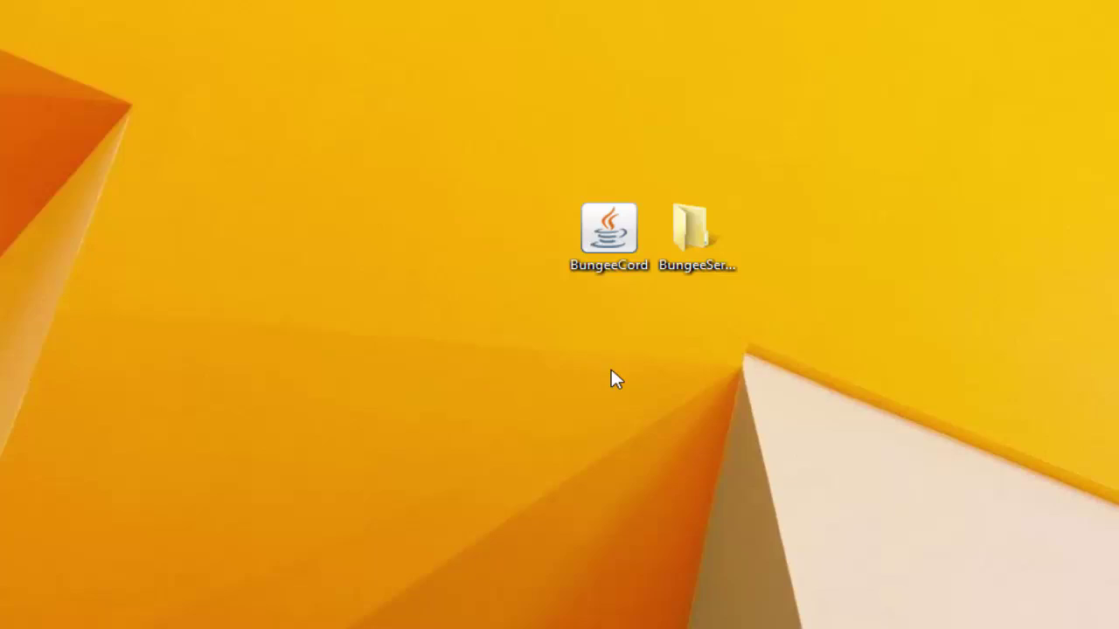
left_click_drag(625, 236, 601, 251)
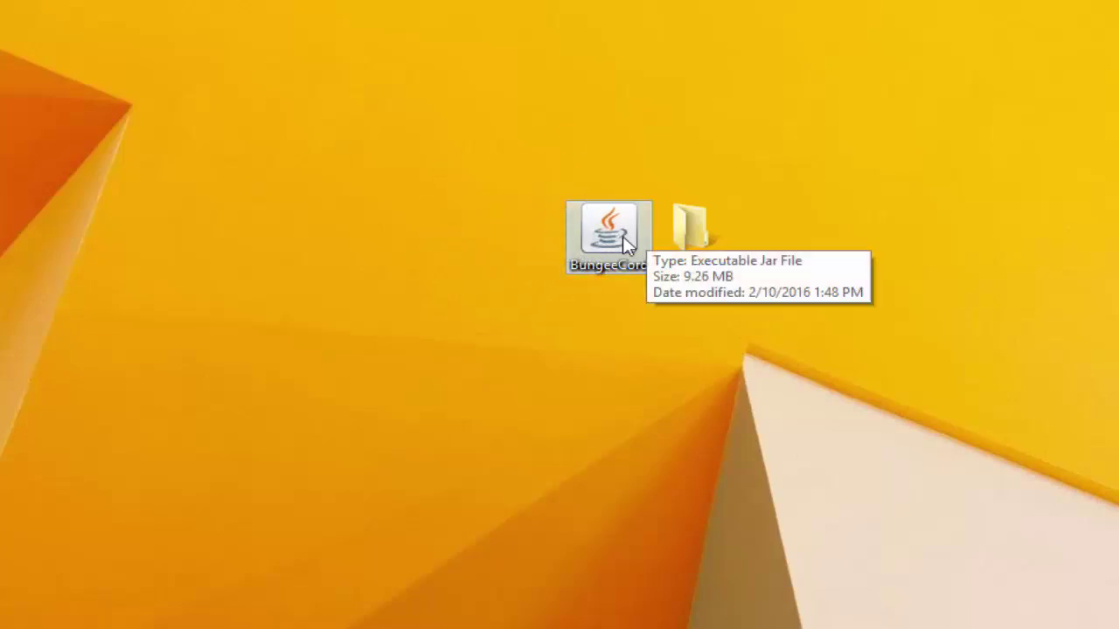
left_click(602, 377)
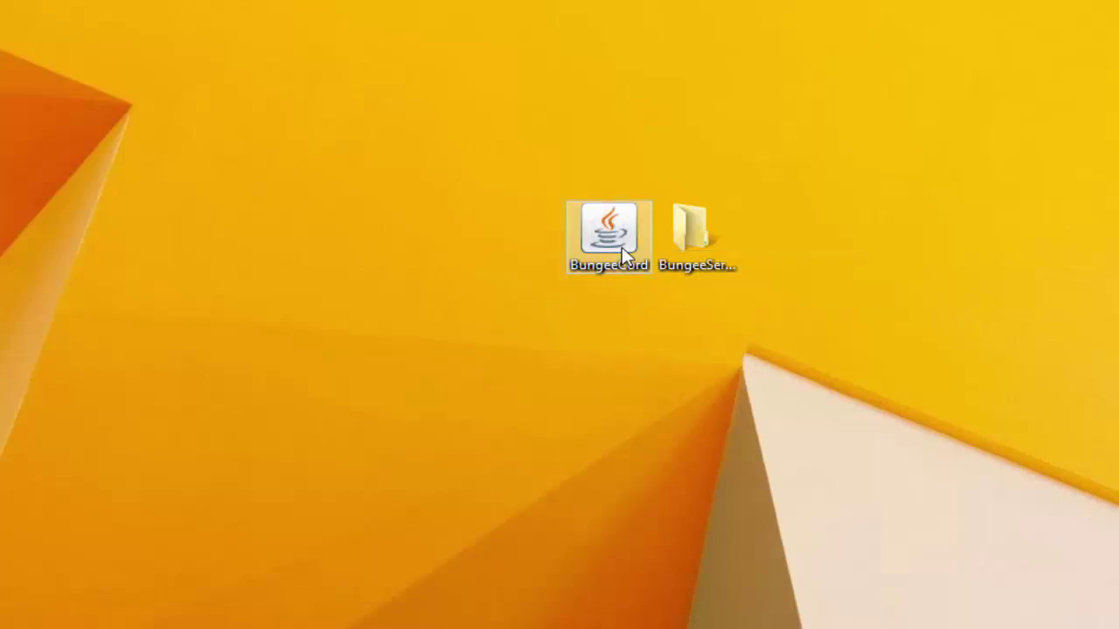
mouse_move(616, 249)
left_mouse_down()
mouse_move(448, 329)
mouse_move(612, 256)
left_mouse_up()
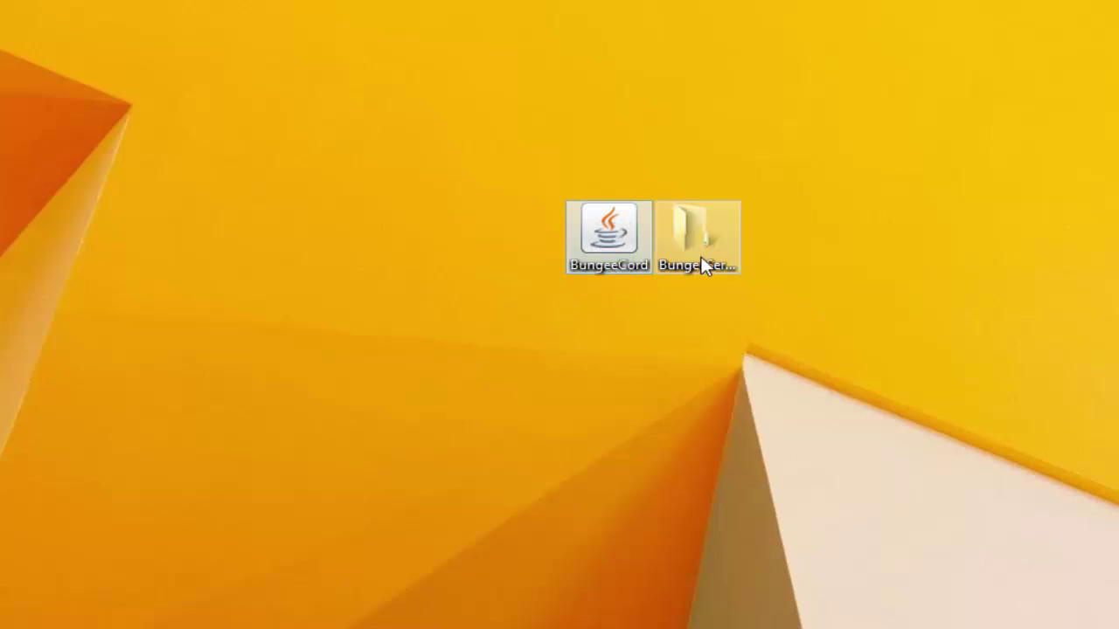
double_click(687, 267)
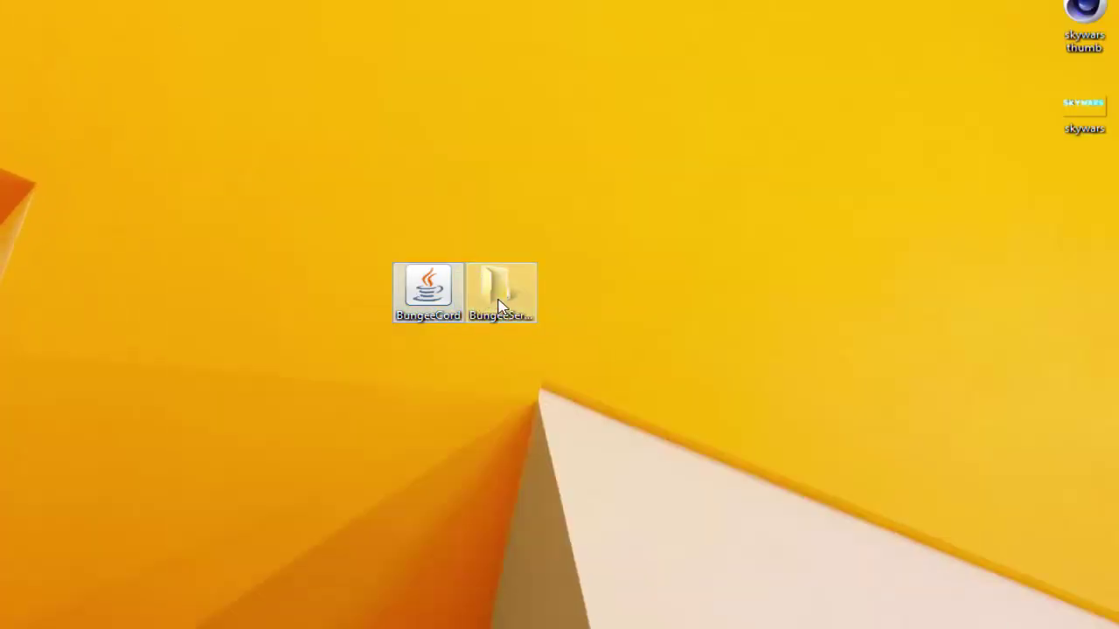
left_click_drag(500, 307, 511, 306)
double_click(504, 306)
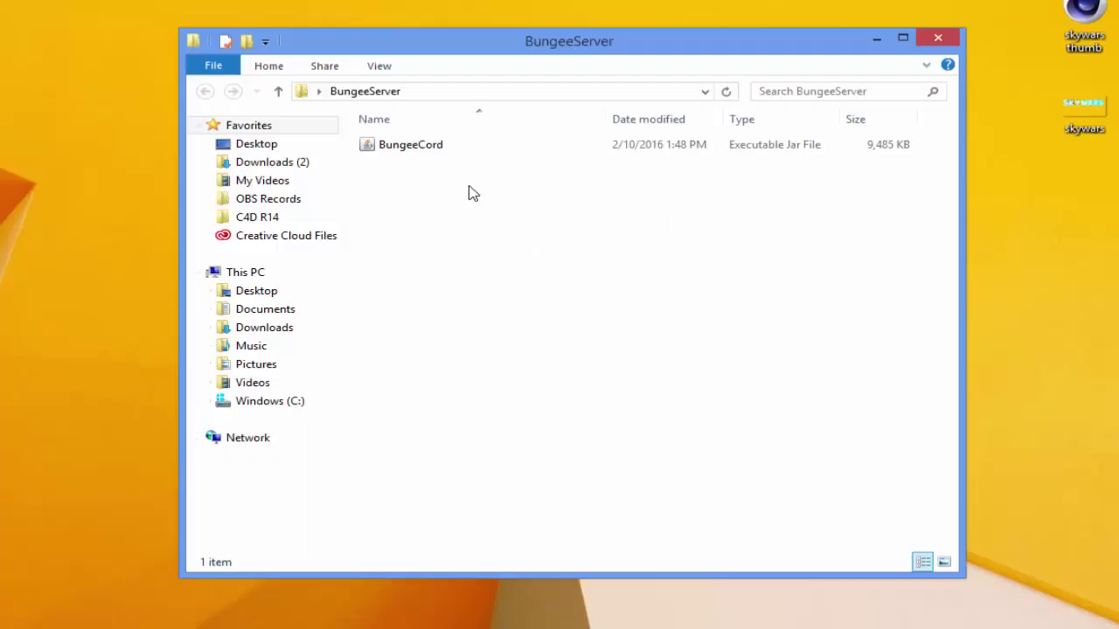
key("super")
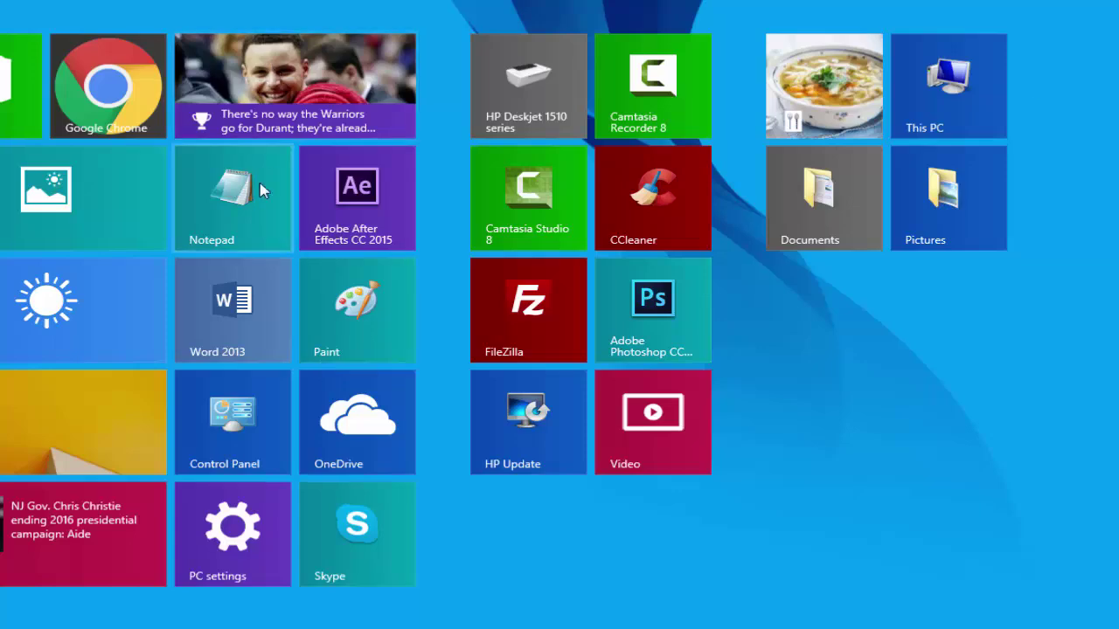
left_click(252, 205)
left_click_drag(790, 3, 631, 10)
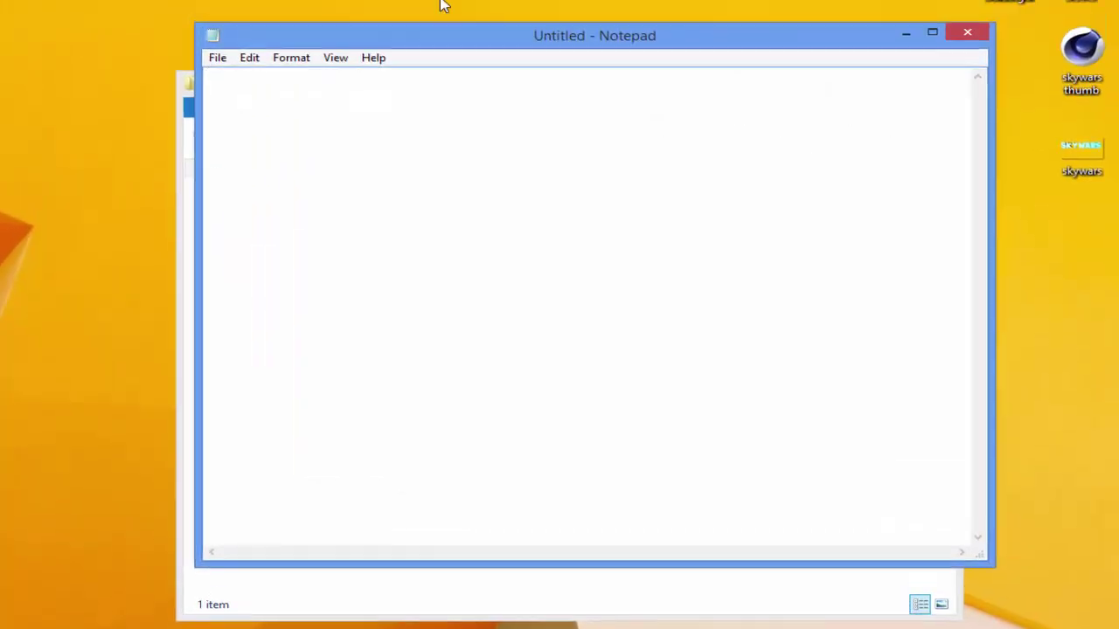
left_click_drag(412, 55, 426, 88)
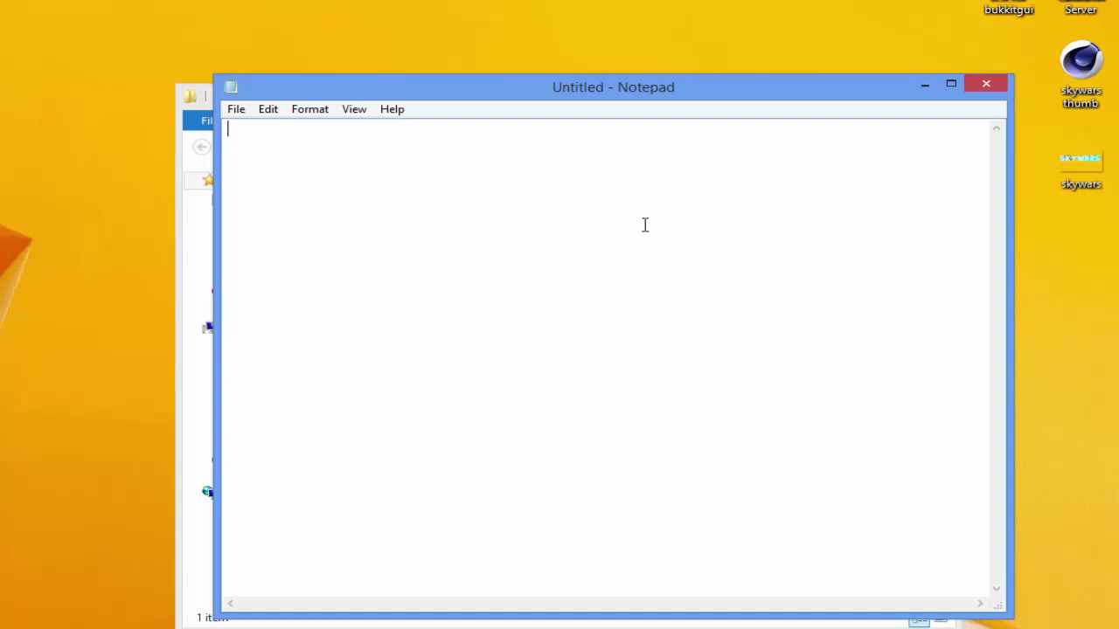
type("@echo off  java -Xms512M -Xmx512M -jar BungeeCord.jar pause")
Step: Save the script as start.bat in the BungeeServer folder with the All Files type, and close Notepad
left_click(234, 110)
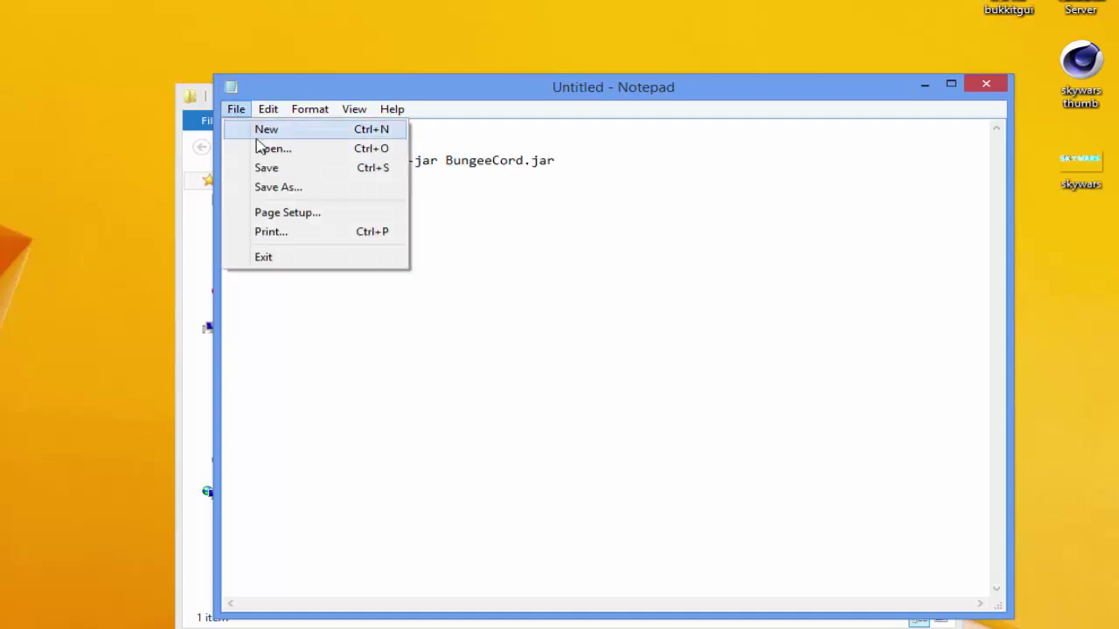
left_click(282, 186)
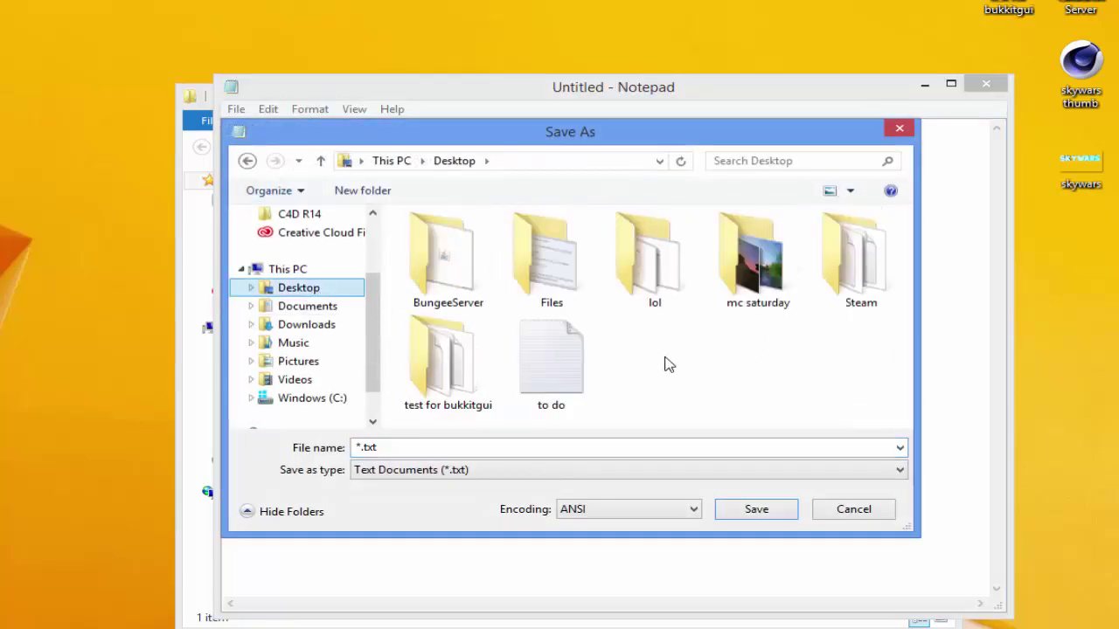
double_click(452, 281)
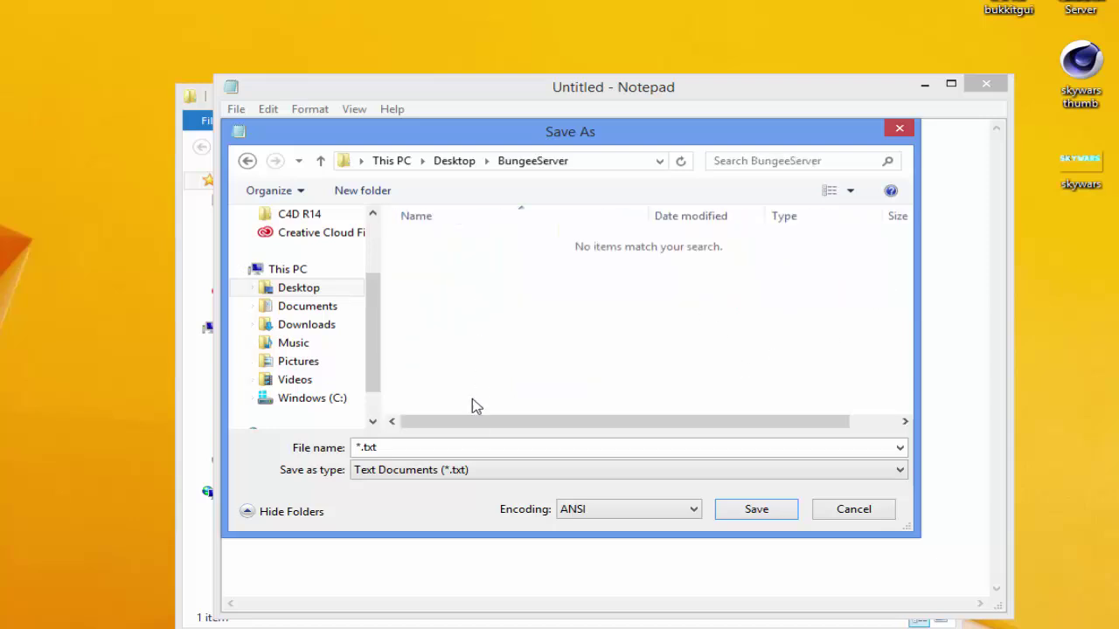
left_click(429, 447)
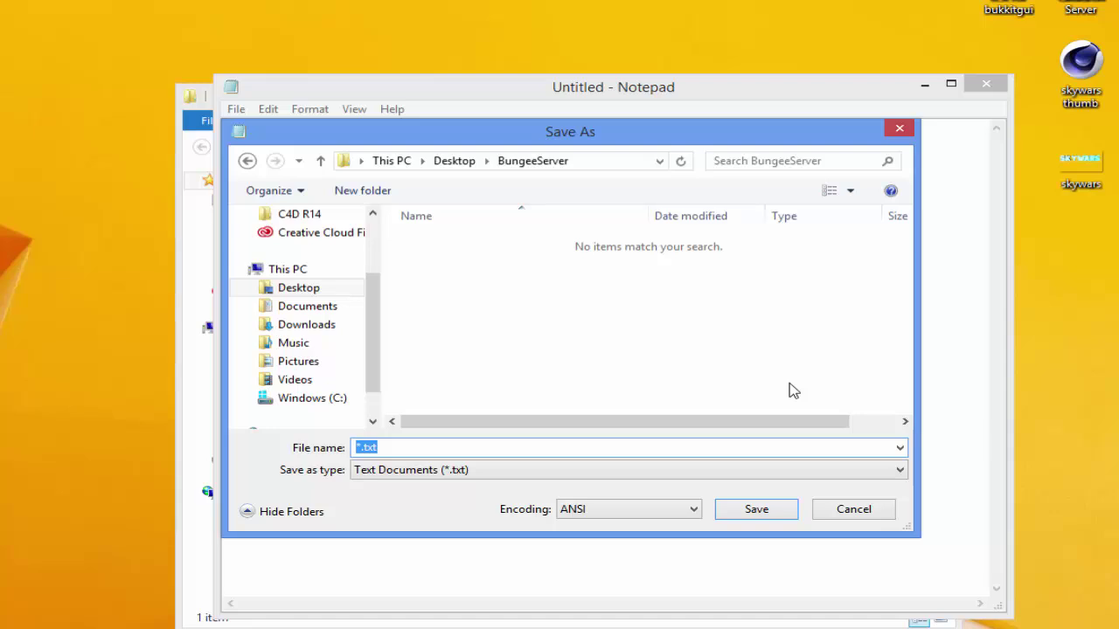
type("start.bat")
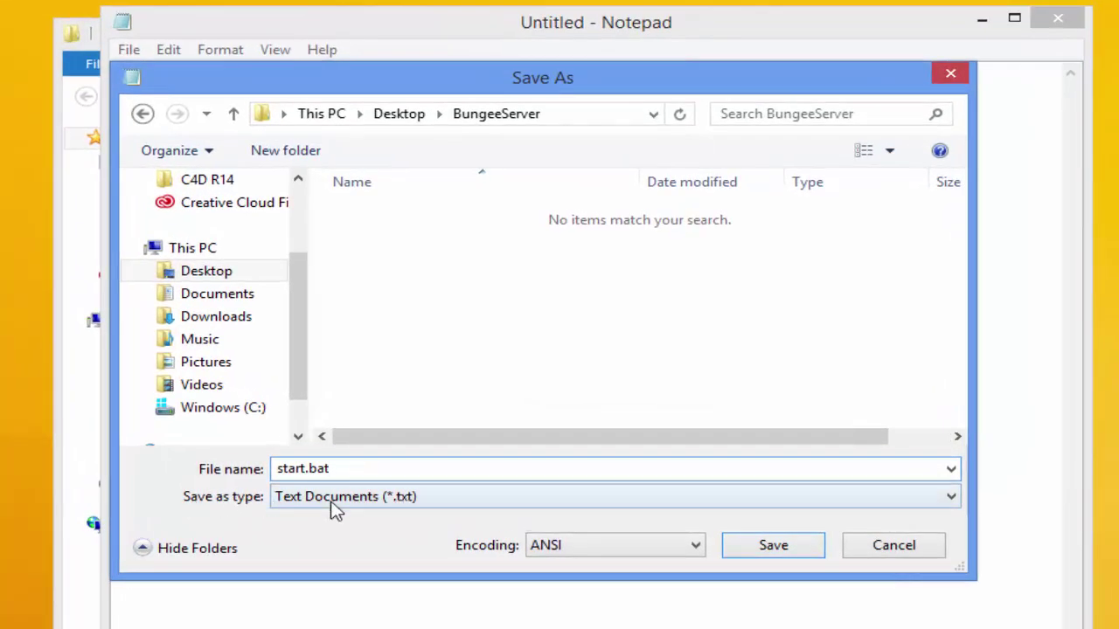
left_click(333, 497)
left_click(343, 535)
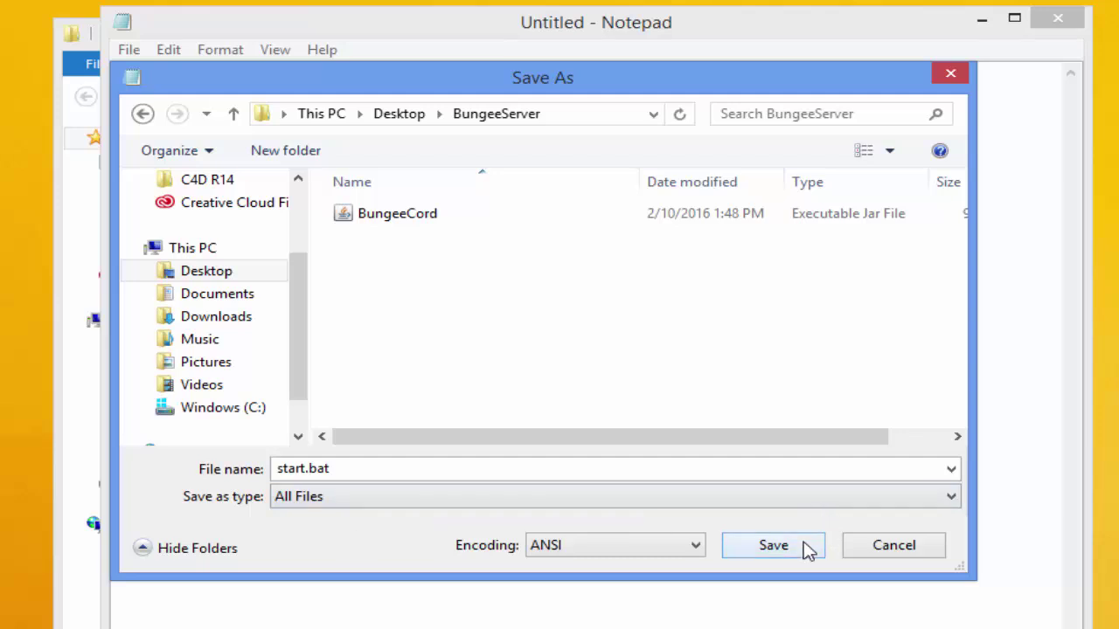
left_click(804, 549)
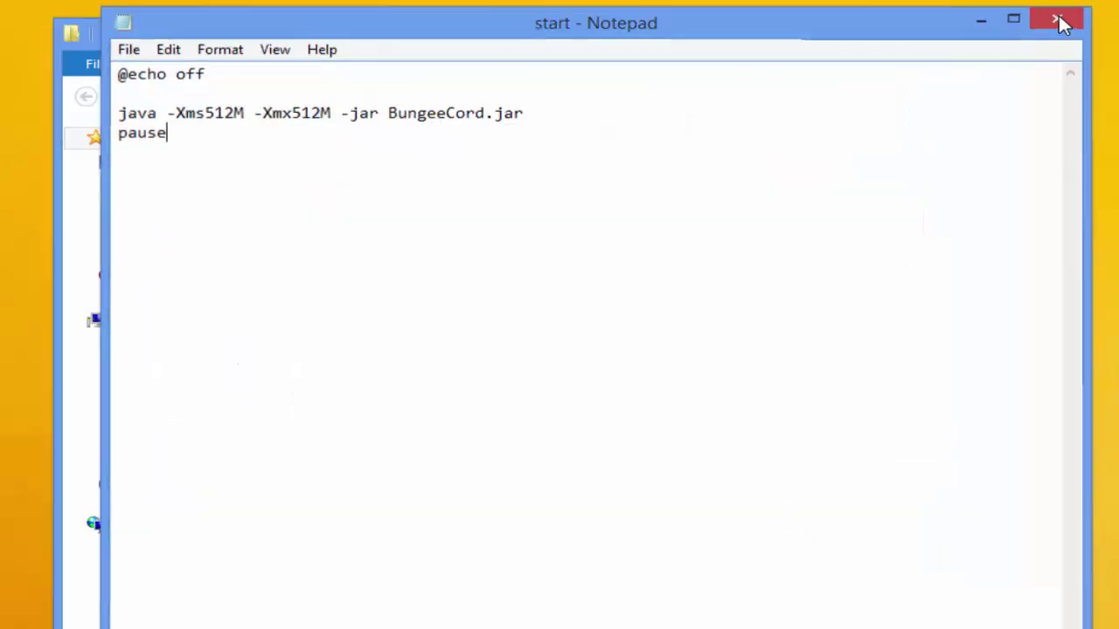
left_click(1060, 17)
Step: Run the start batch file to generate the BungeeCord server files, and shut the server down with the stop command
left_click_drag(447, 262, 445, 295)
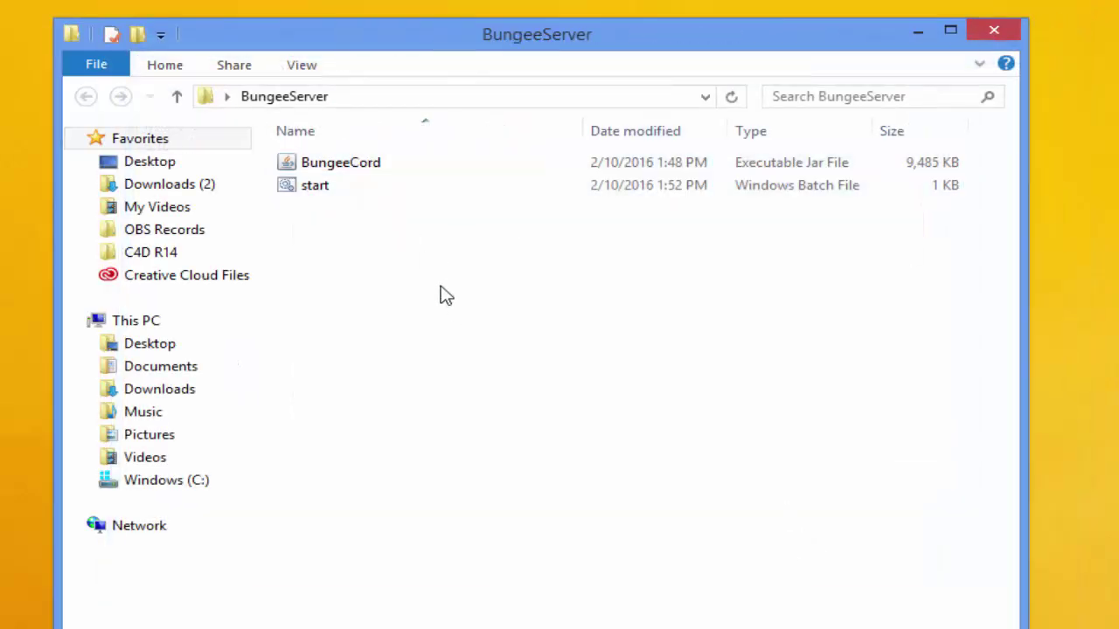
left_click(381, 191)
double_click(375, 191)
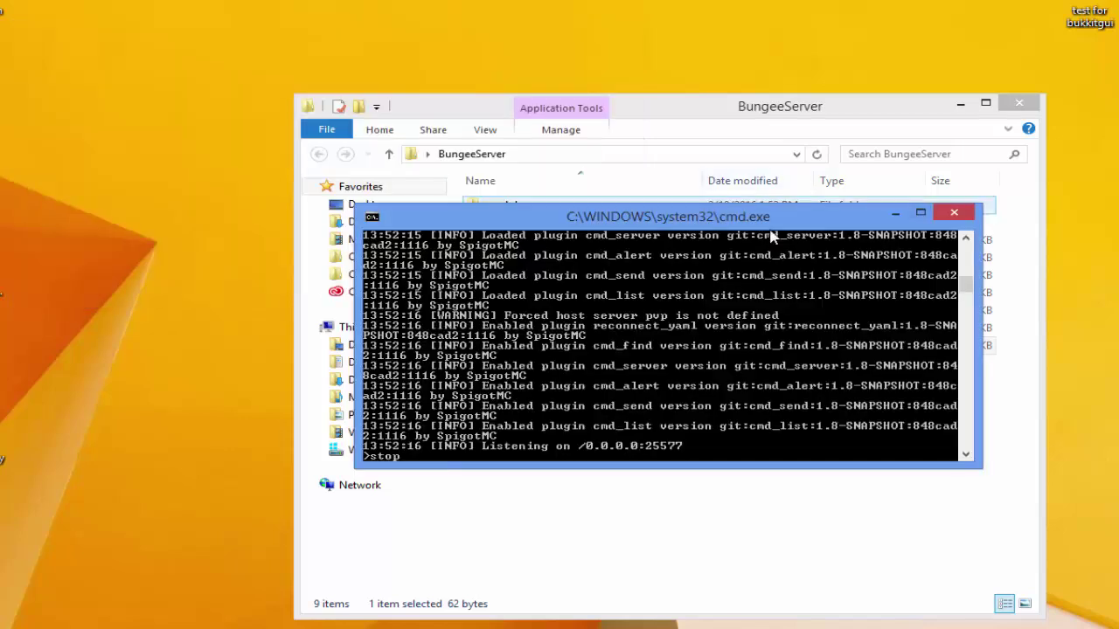
key("Return")
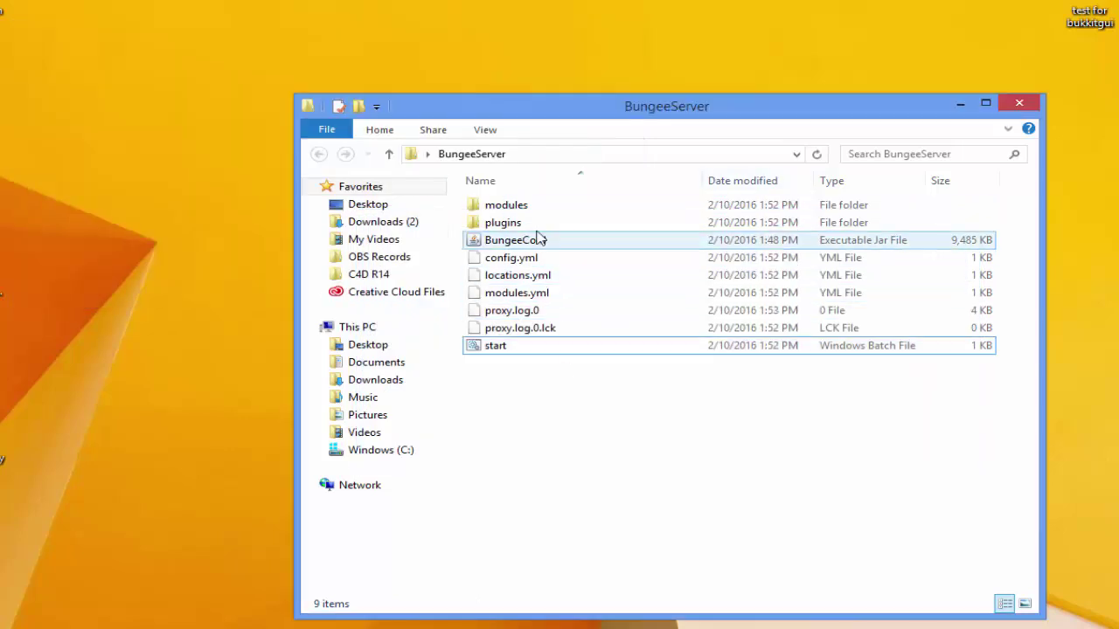
Step: Look over the generated files in the BungeeServer folder and open config.yml in Notepad++
left_click(523, 261)
left_click(548, 453)
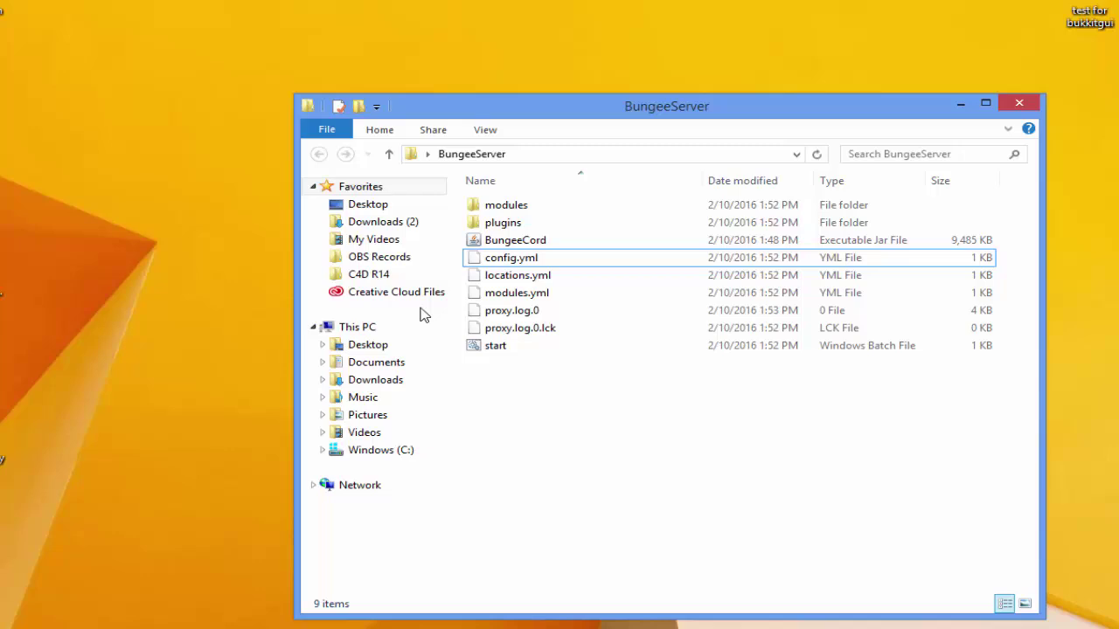
mouse_move(664, 442)
left_mouse_down()
mouse_move(487, 177)
mouse_move(658, 431)
left_mouse_up()
left_click_drag(456, 265, 525, 327)
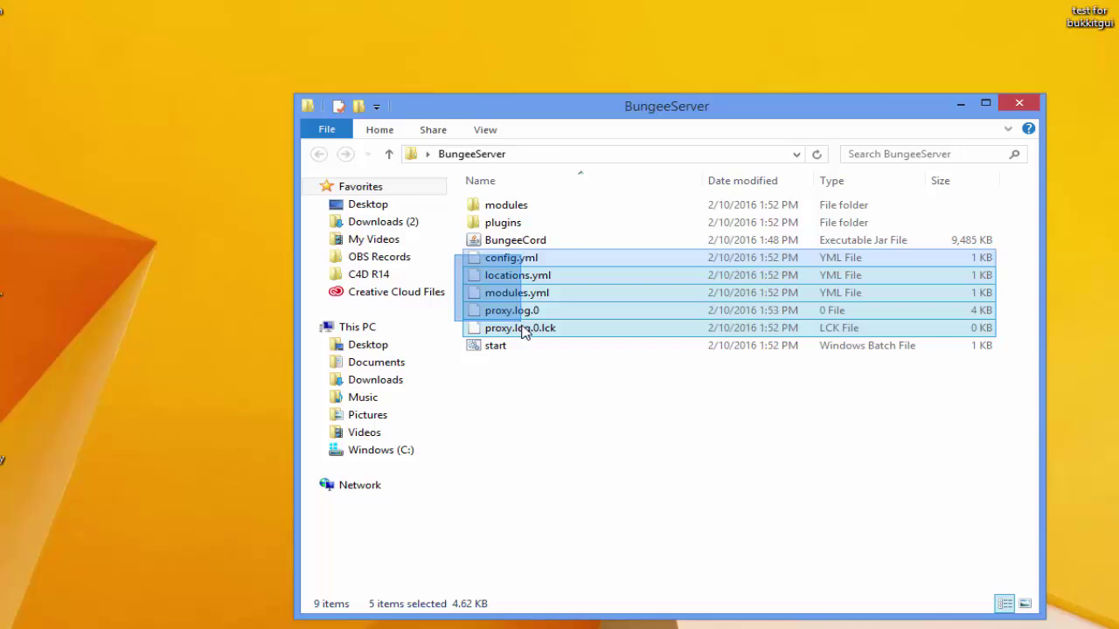
left_click(580, 402)
left_click_drag(511, 259, 454, 267)
left_click(507, 260)
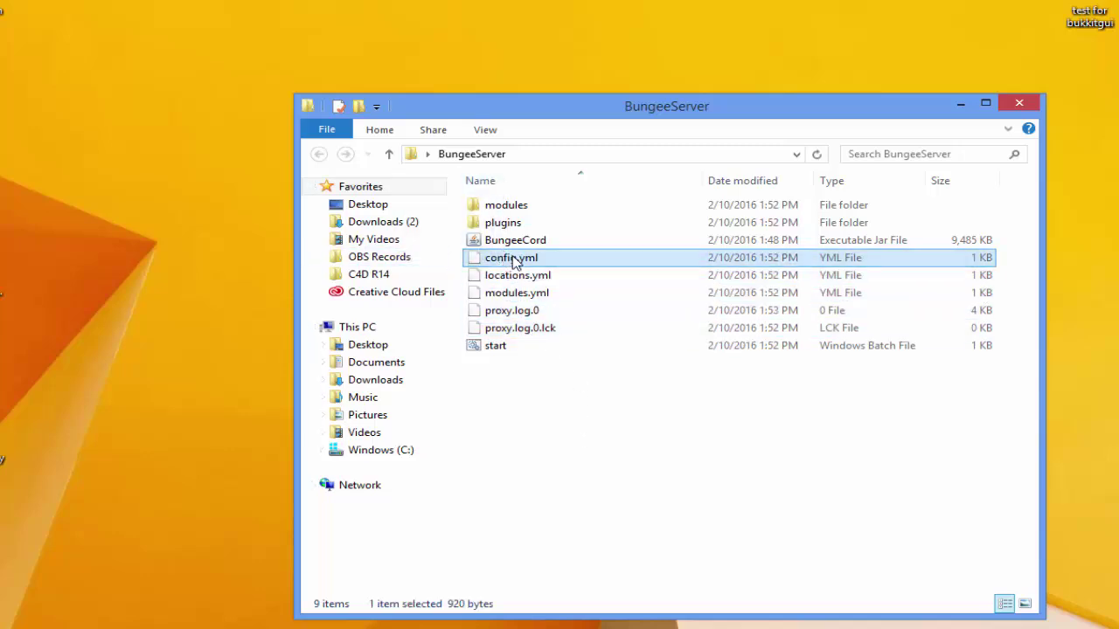
left_click_drag(679, 478, 798, 509)
left_click(524, 257)
right_click(568, 255)
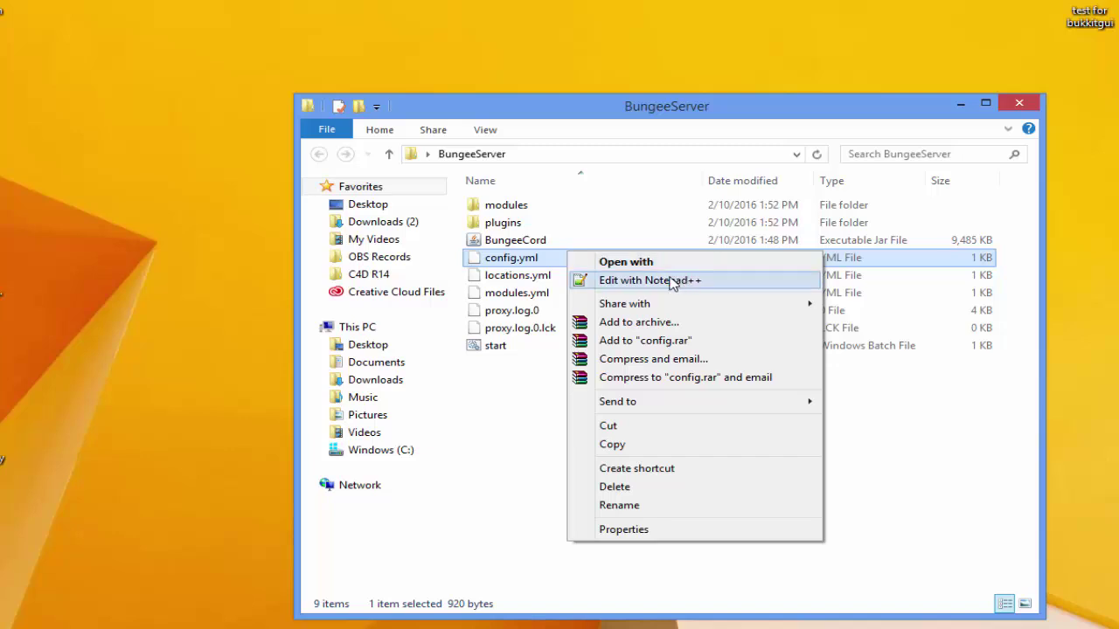
left_click(697, 282)
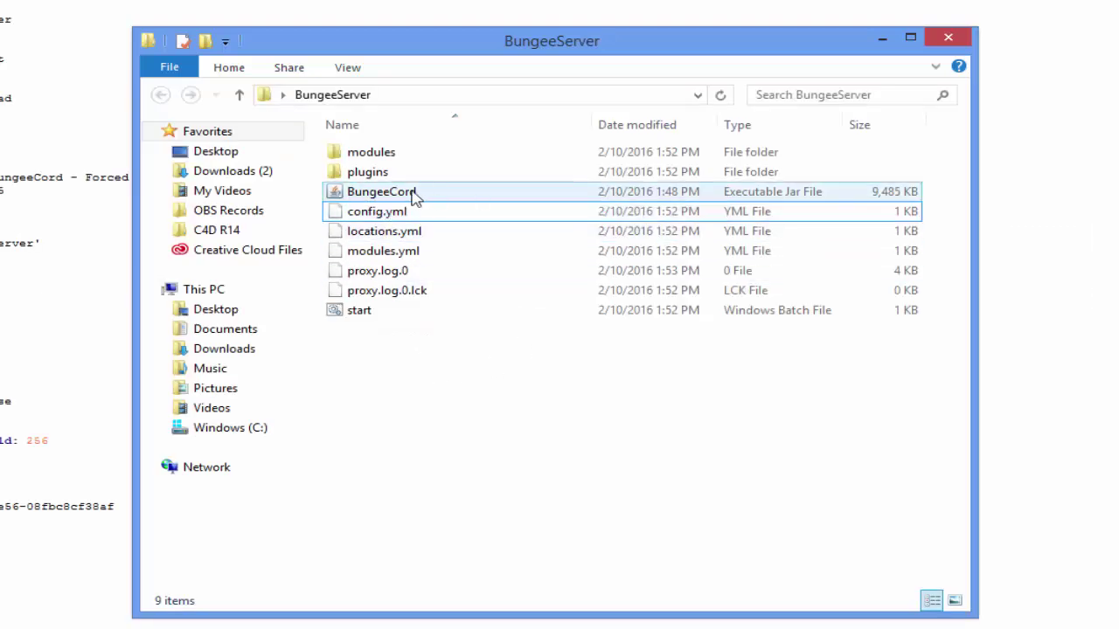
Step: Minimize the BungeeServer folder window and examine the motd line in the listeners section of config.yml
left_click_drag(470, 425, 446, 419)
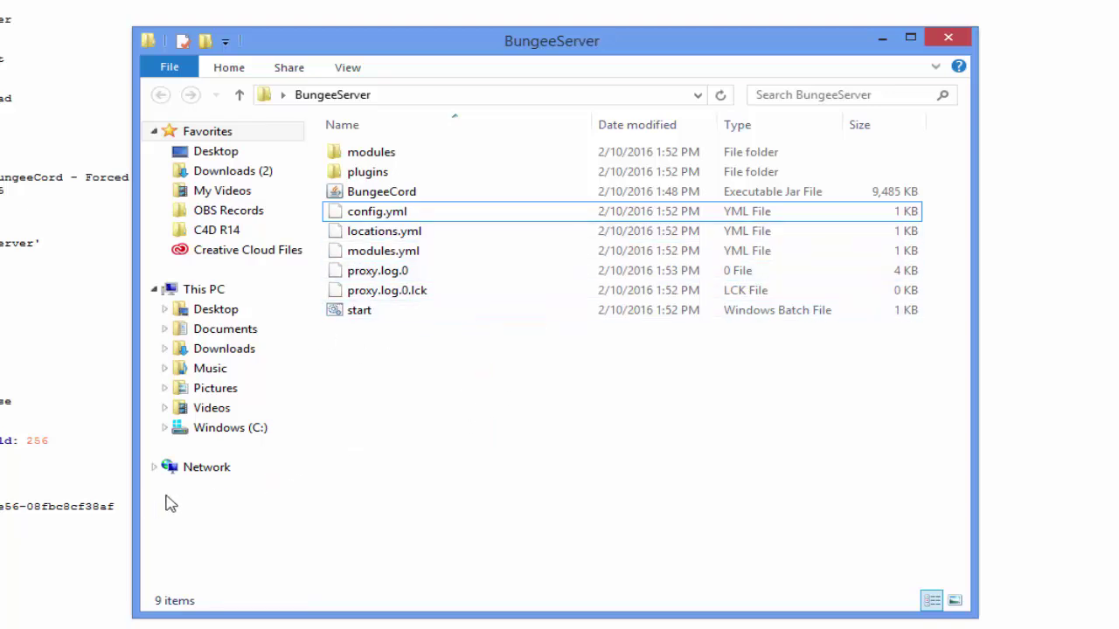
left_click(882, 38)
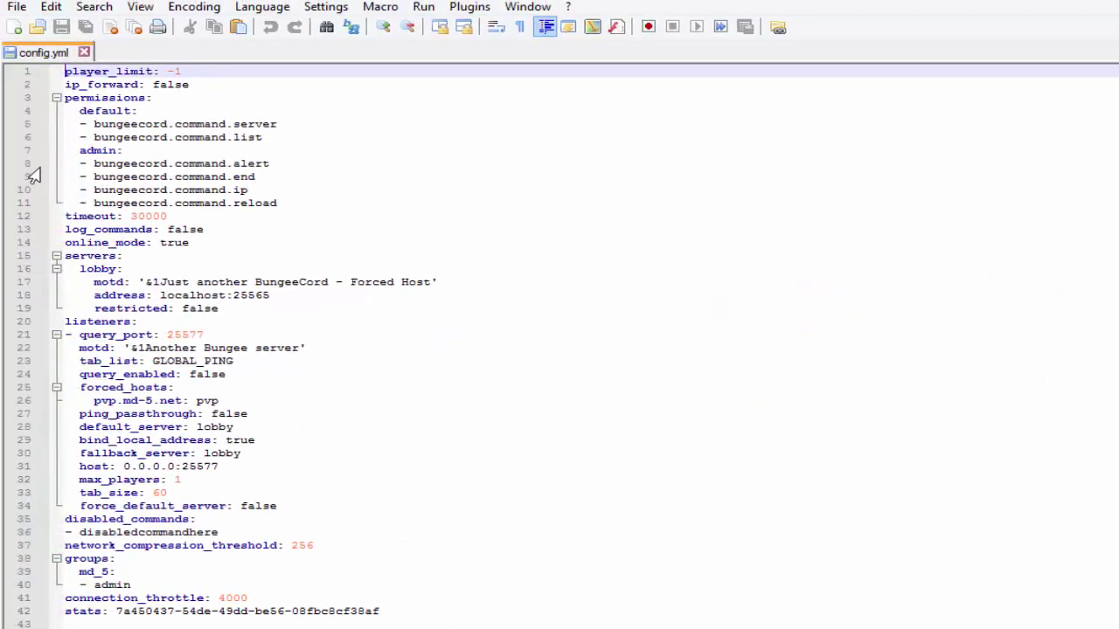
triple_click(114, 323)
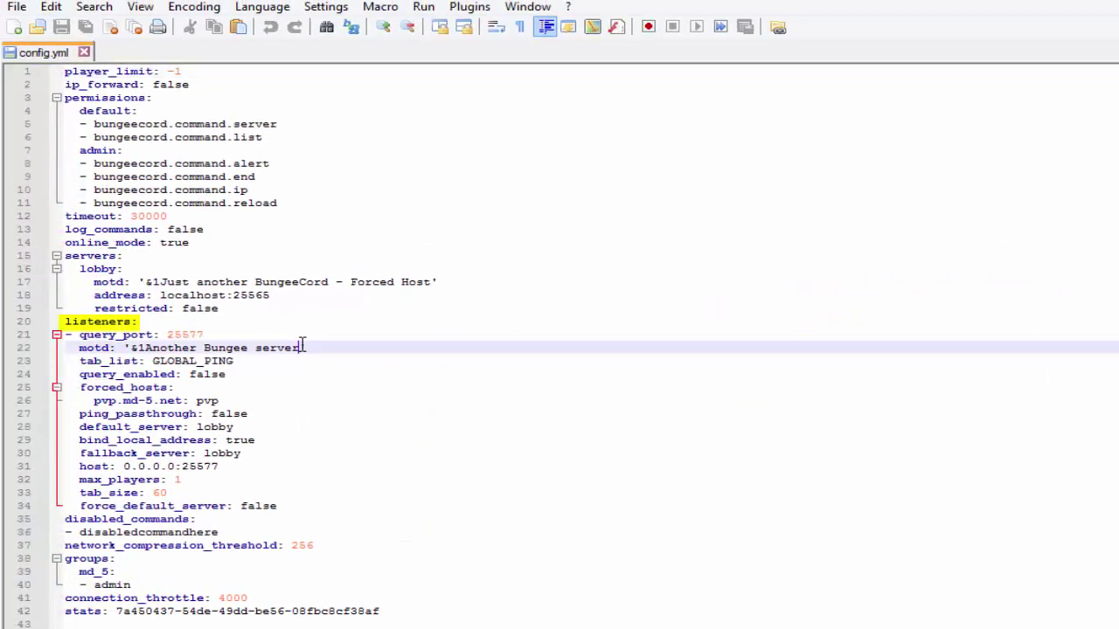
left_click_drag(300, 347, 137, 350)
left_click(239, 354)
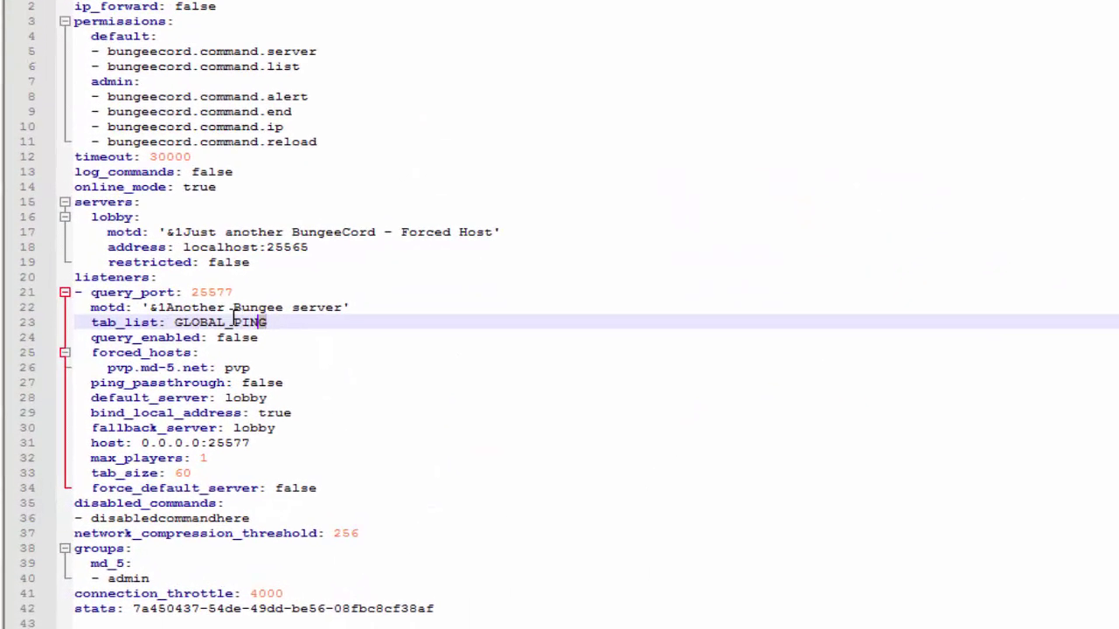
Step: Examine the tab_list setting in the listeners section of config.yml
double_click(157, 361)
left_click(241, 360)
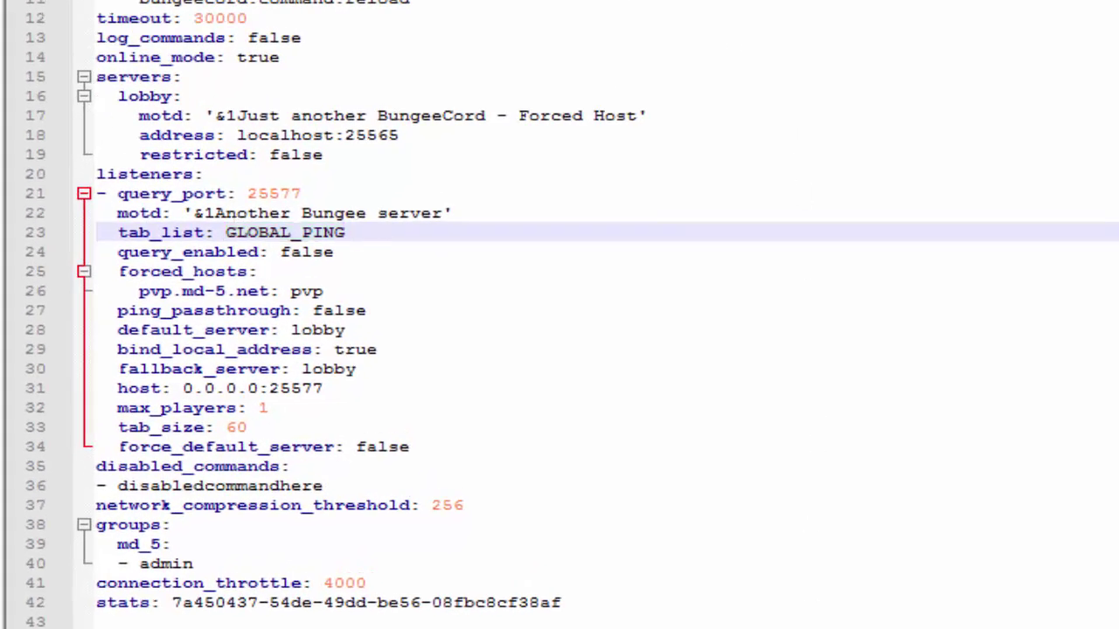
left_click_drag(347, 233, 226, 235)
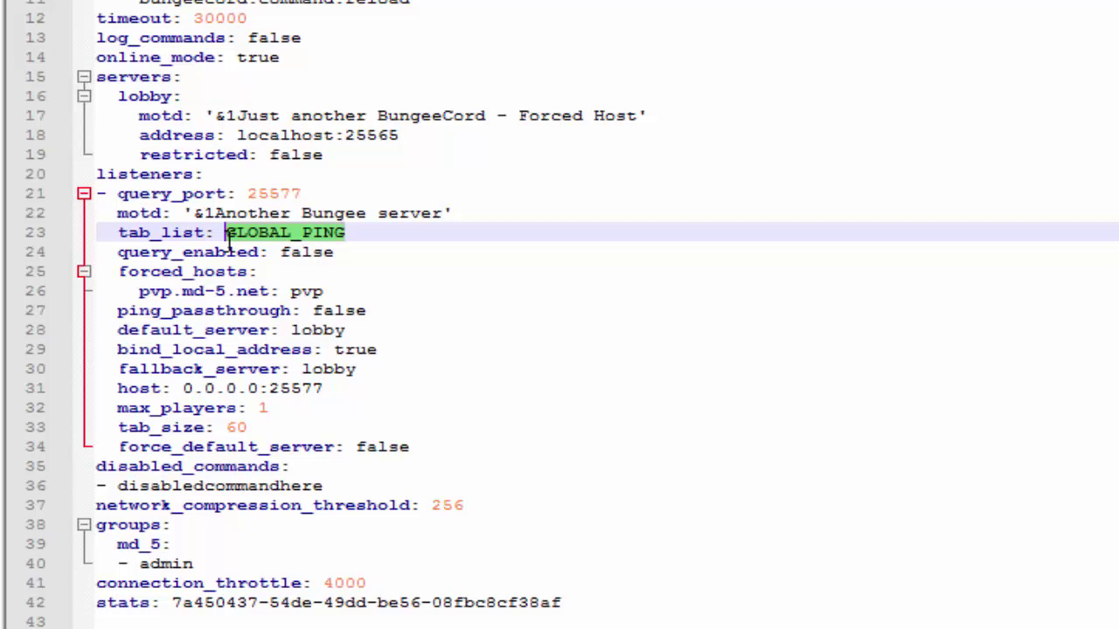
left_click(351, 233)
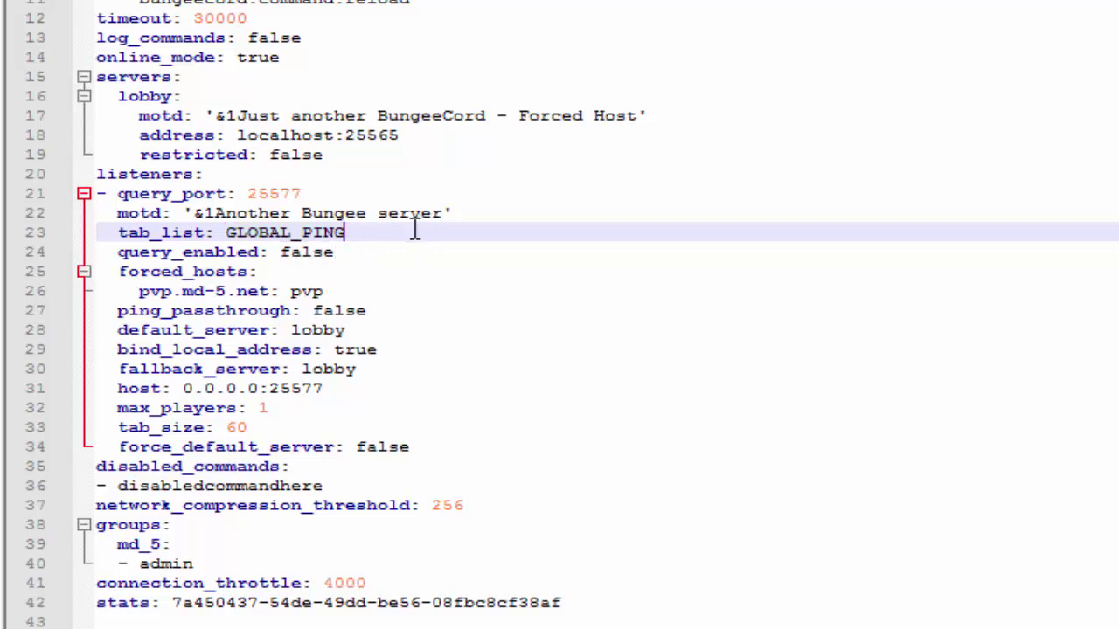
left_click_drag(347, 233, 231, 233)
left_click(367, 233)
left_click_drag(348, 232, 231, 232)
left_click(367, 232)
left_click_drag(348, 233, 227, 233)
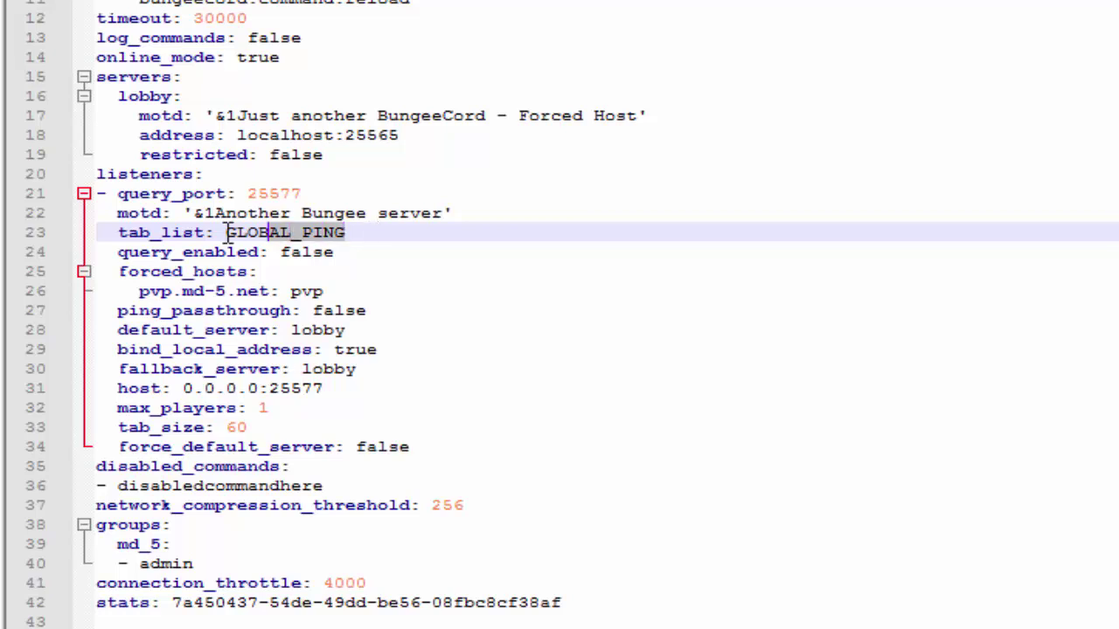
left_click(383, 232)
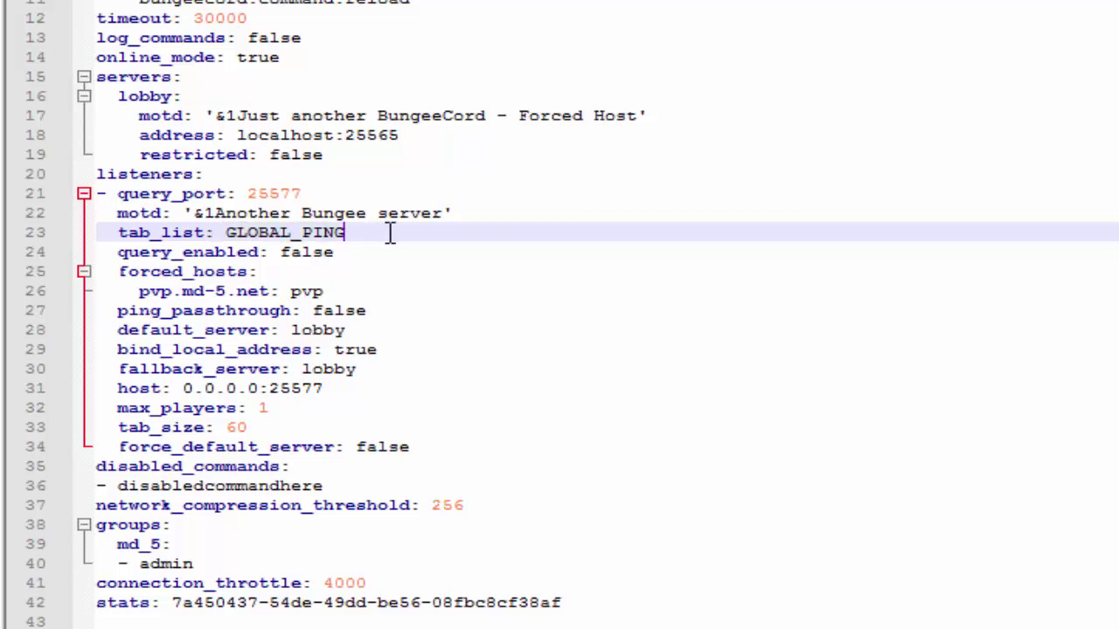
Step: Change the port of the listener's host entry to 25565, making it 0.0.0.0:25565
left_click(327, 388)
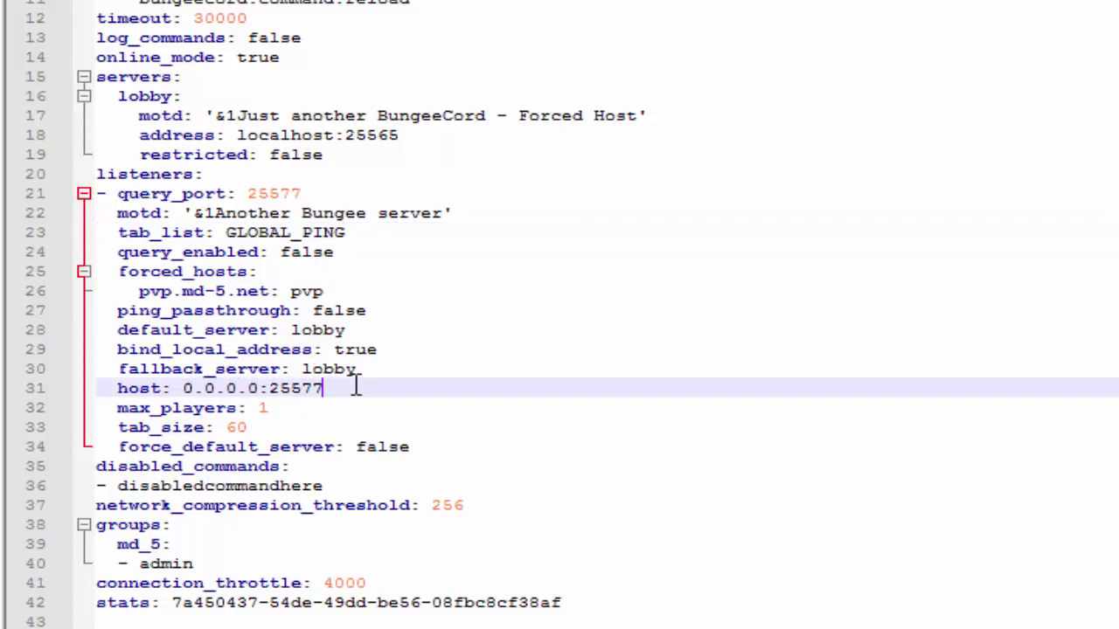
double_click(289, 388)
left_click(292, 388)
type("65")
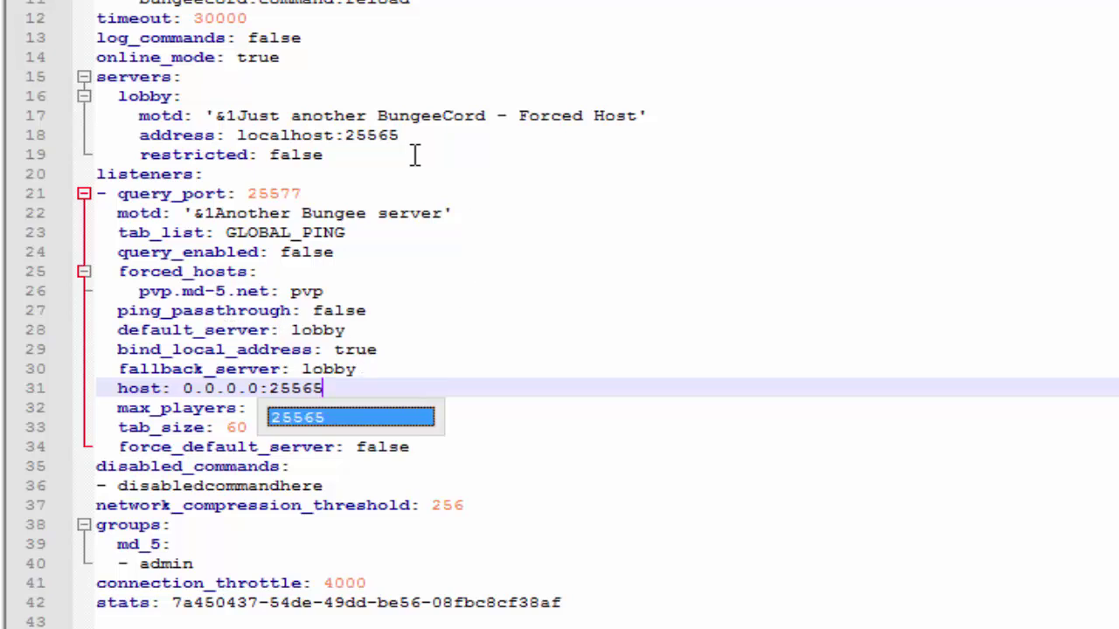
Step: In the servers section, set the lobby server's address to localhost:25566
left_click(98, 77)
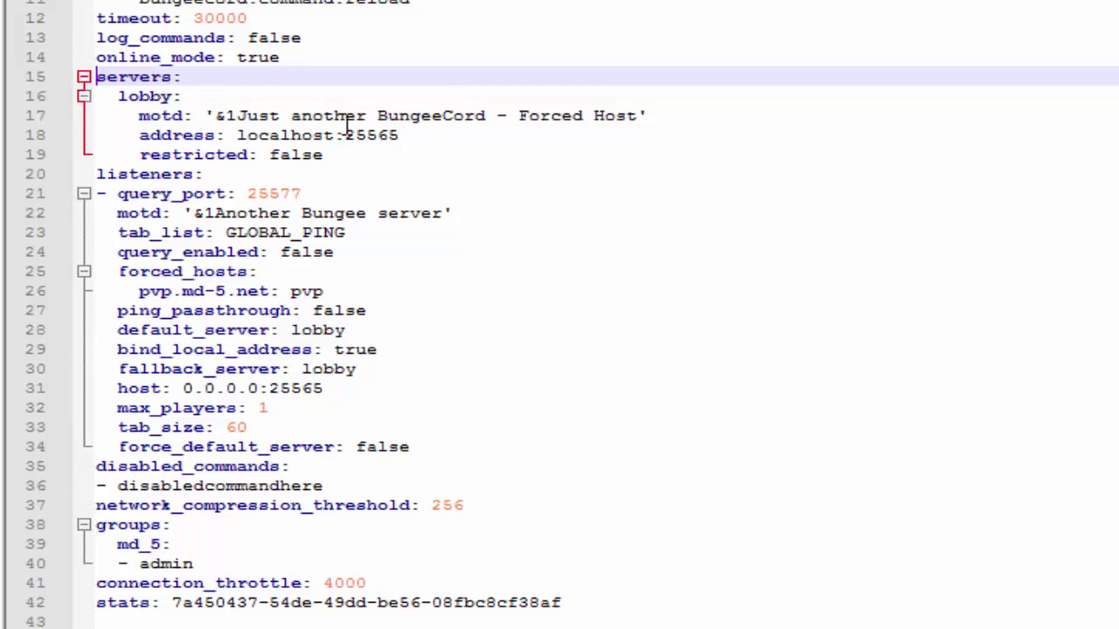
left_click_drag(175, 98, 118, 98)
left_click(174, 96)
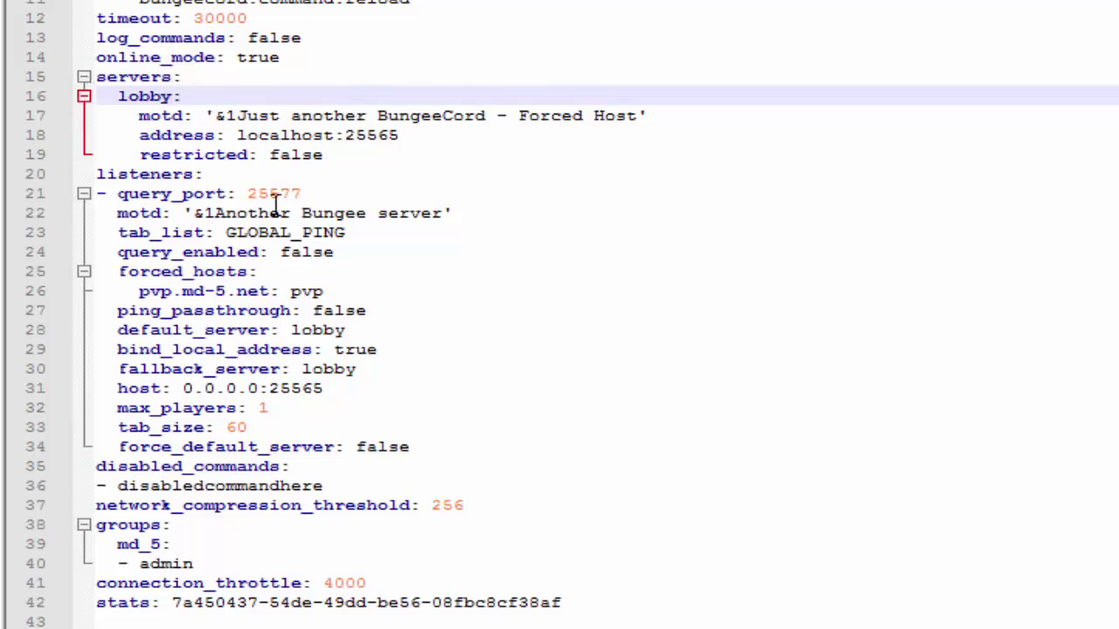
left_click_drag(267, 116, 637, 130)
left_click(456, 137)
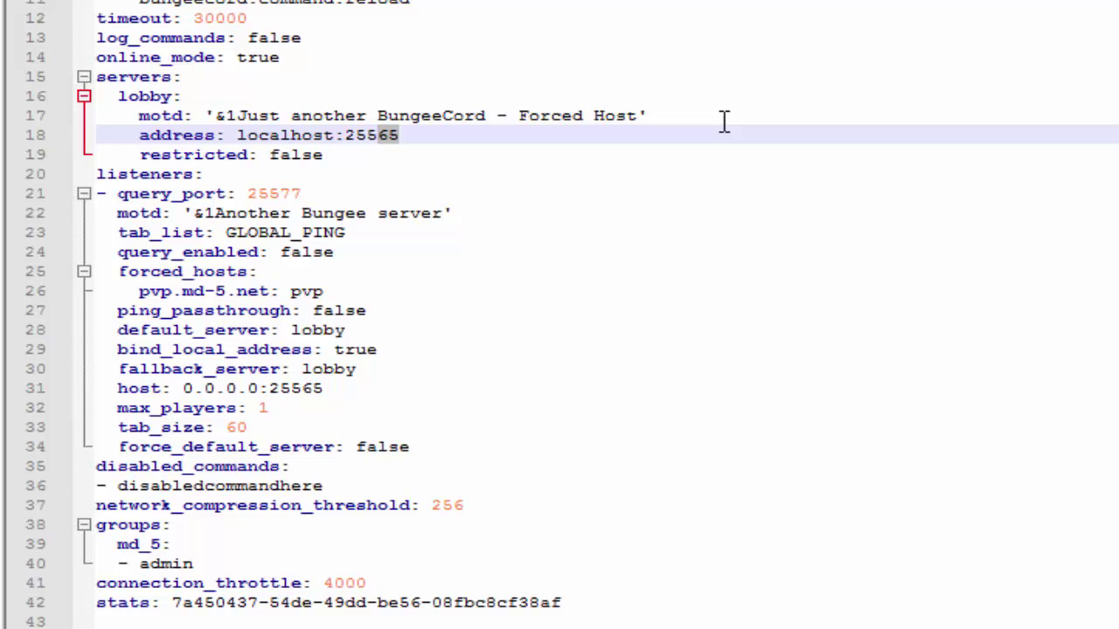
type("66")
Step: Duplicate the whole lobby block, including its motd, address and restricted lines, directly below the original in the servers section
left_click_drag(399, 154, 15, 117)
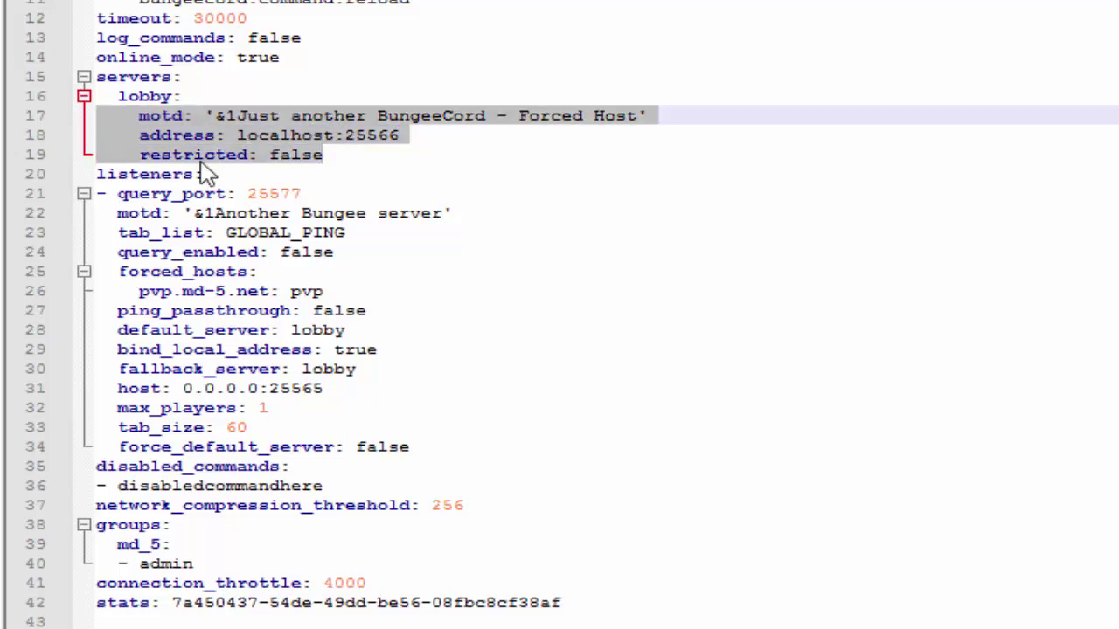
left_click(338, 155)
left_click_drag(397, 166, 124, 139)
left_click(248, 154)
left_click_drag(348, 164, 91, 100)
key("ctrl+c")
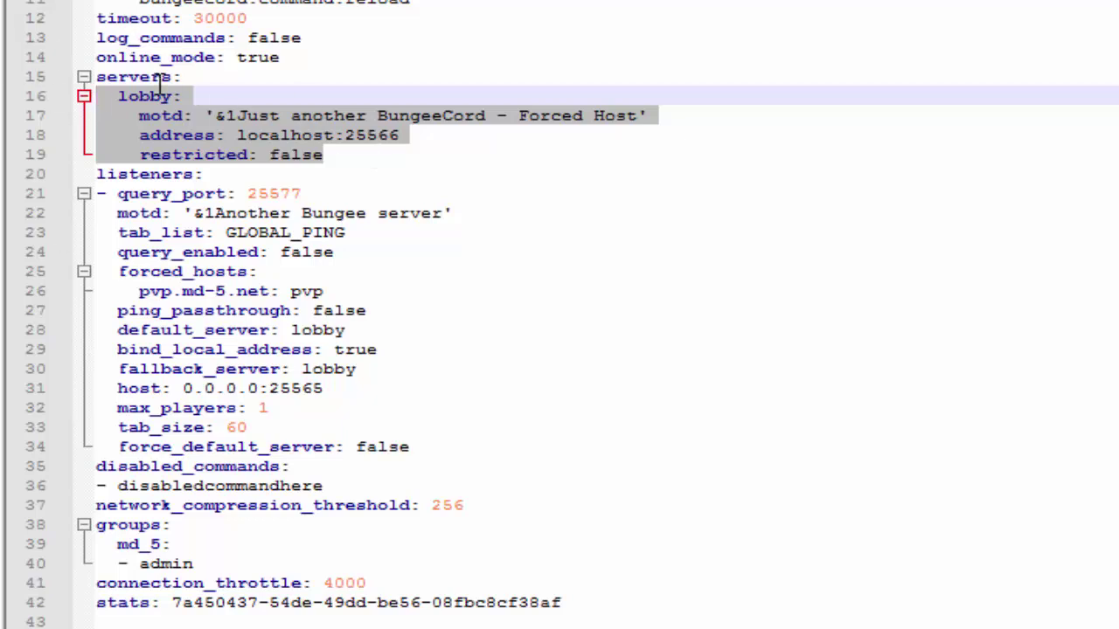
left_click(368, 149)
key("Return")
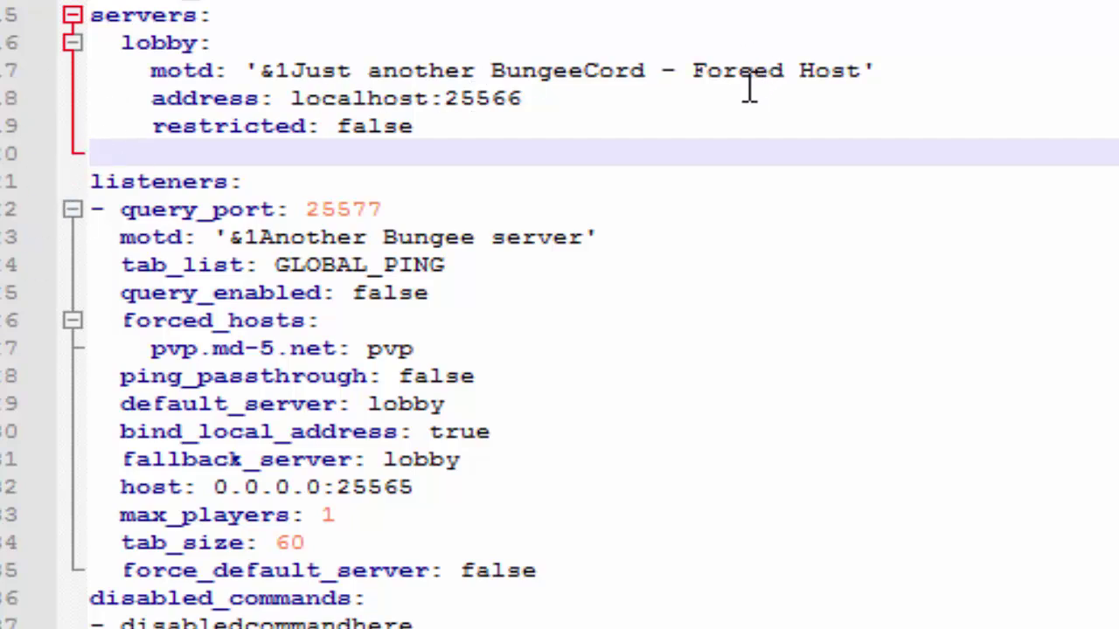
key("ctrl+v")
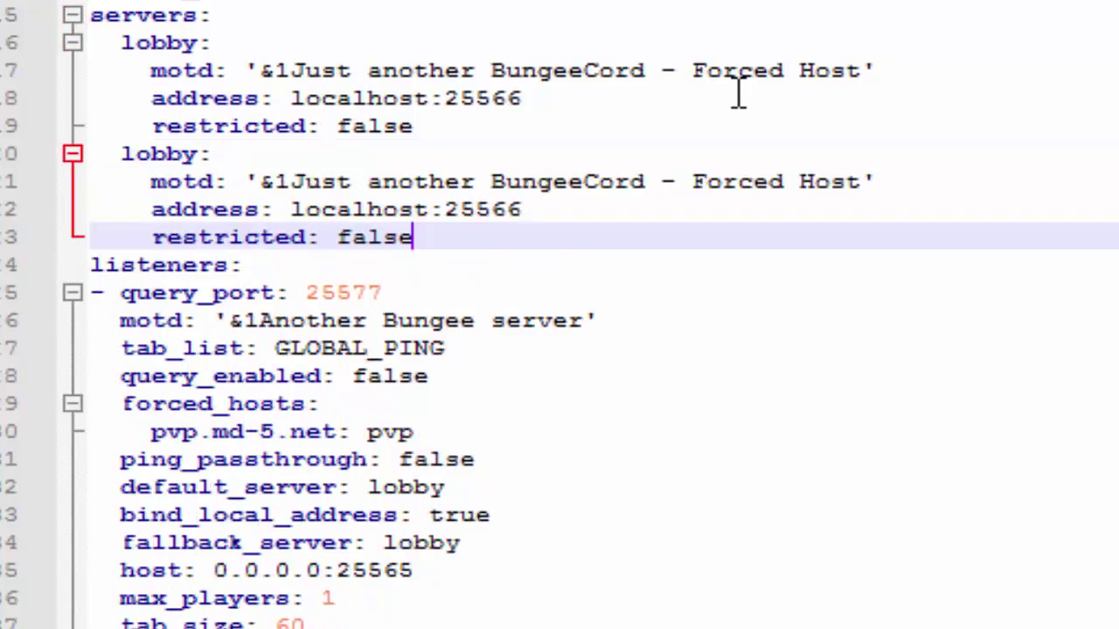
Step: Rename the duplicated lobby block as factions and set its address to localhost:25567
double_click(182, 154)
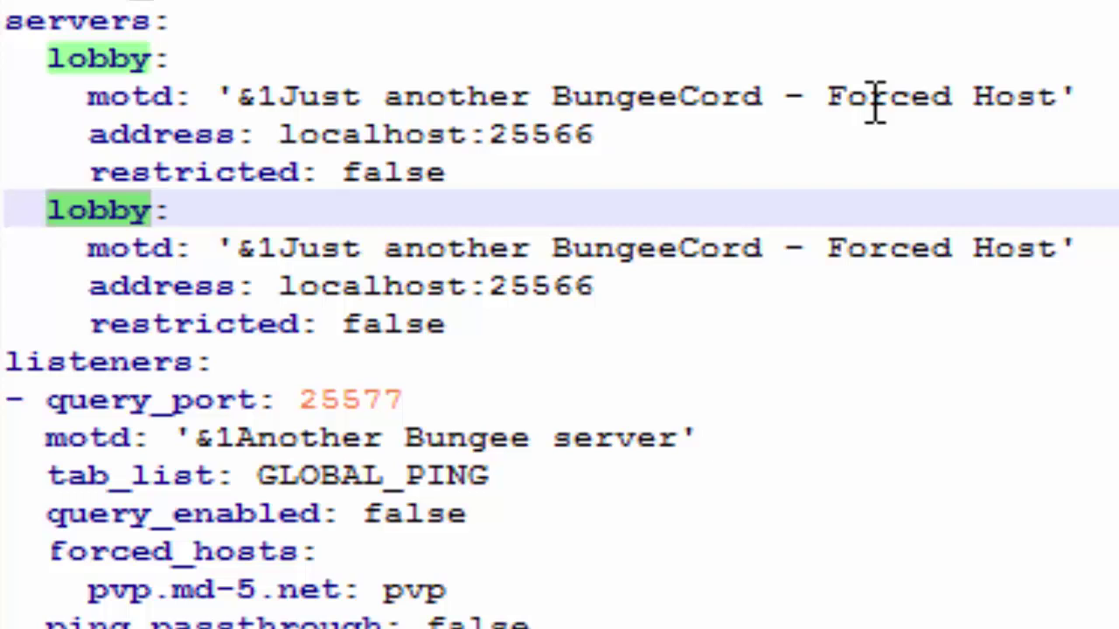
type("factions:")
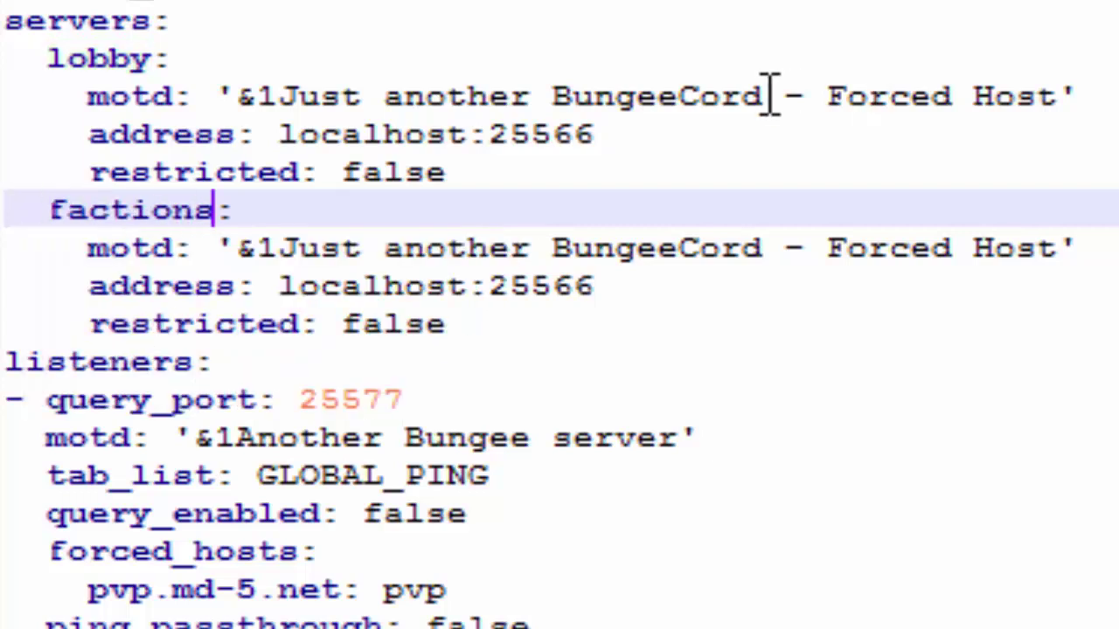
left_click(611, 287)
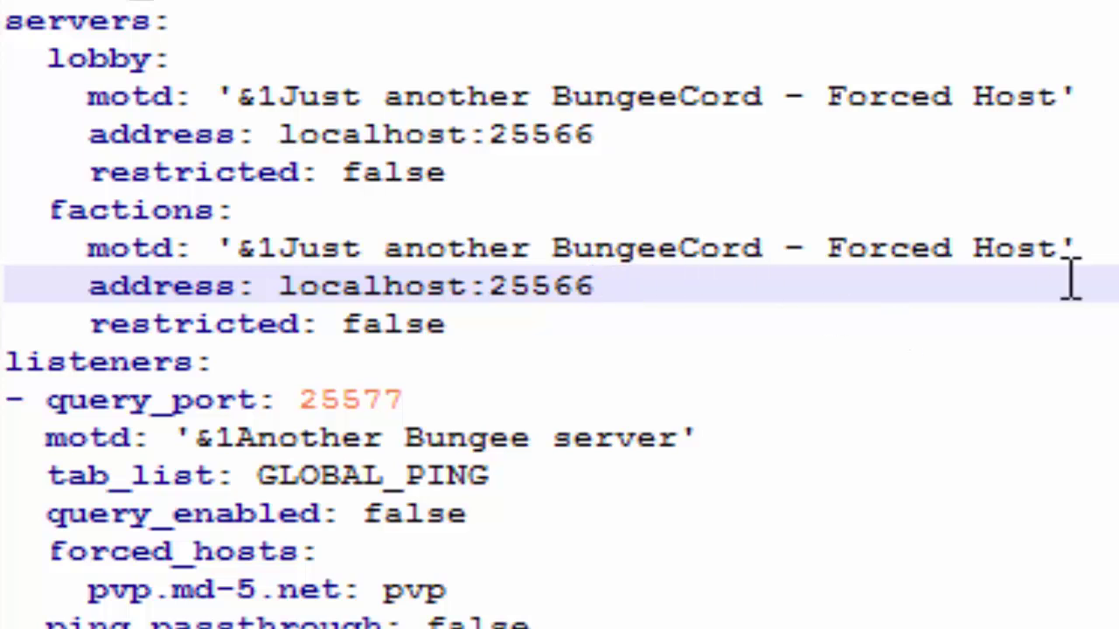
key("BackSpace")
type("7")
Step: Paste another copy of the lobby block below the factions entry and rename it minigames
left_click(510, 323)
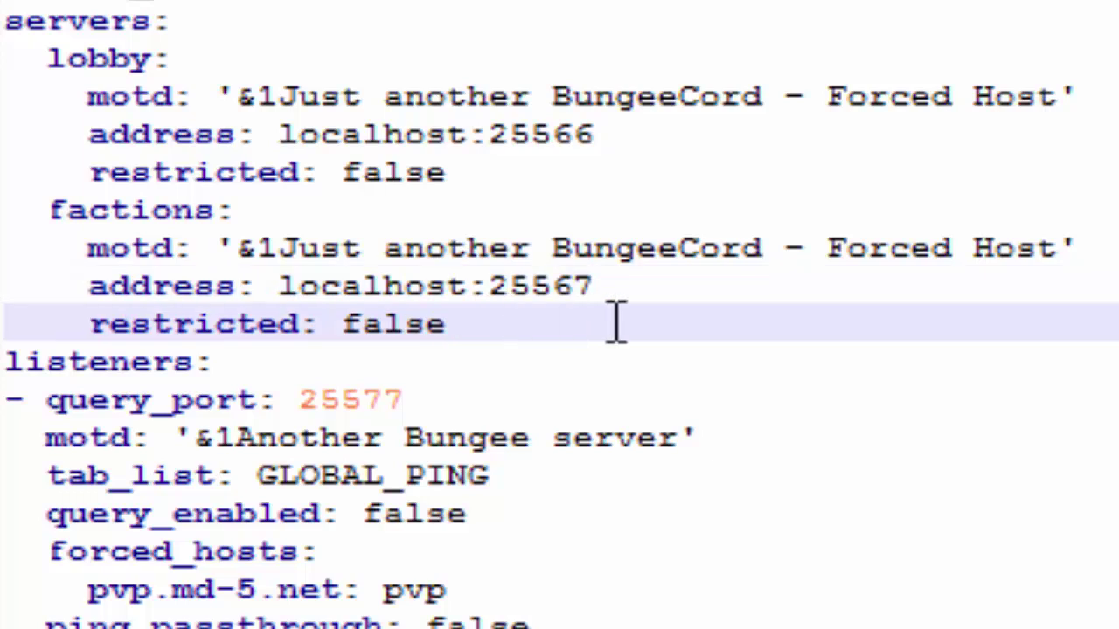
key("Return")
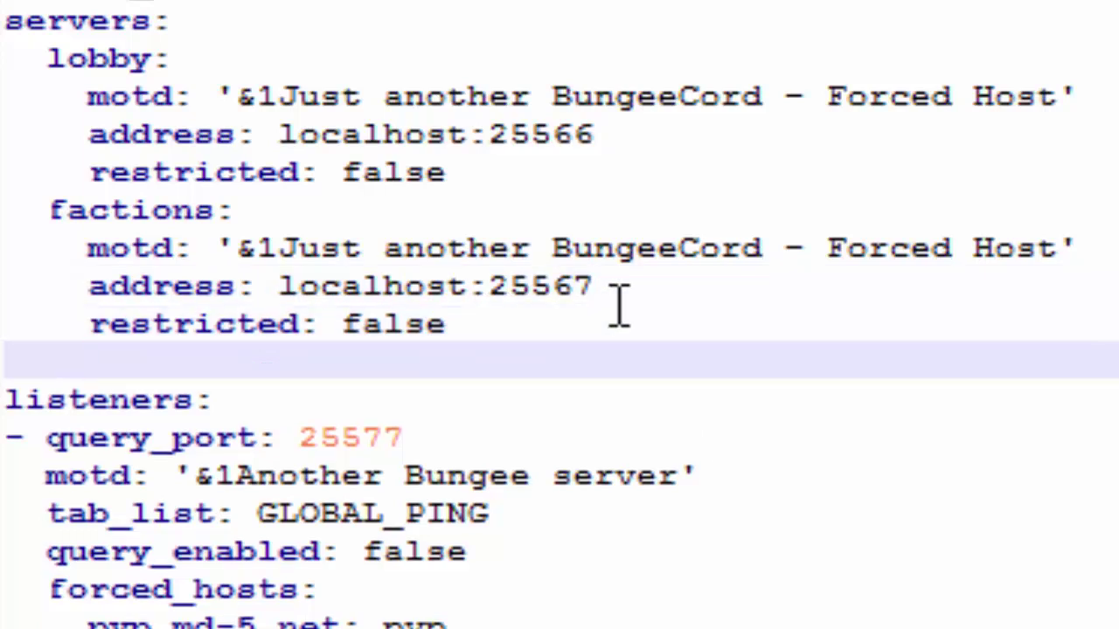
key("Home")
key("ctrl+v")
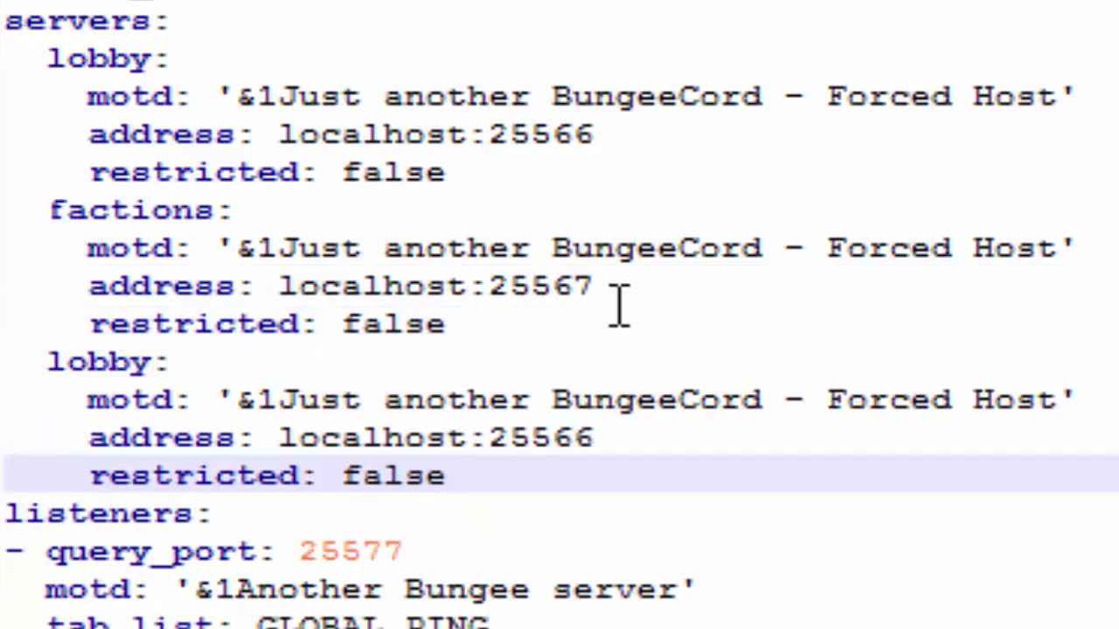
left_click_drag(158, 358, 48, 359)
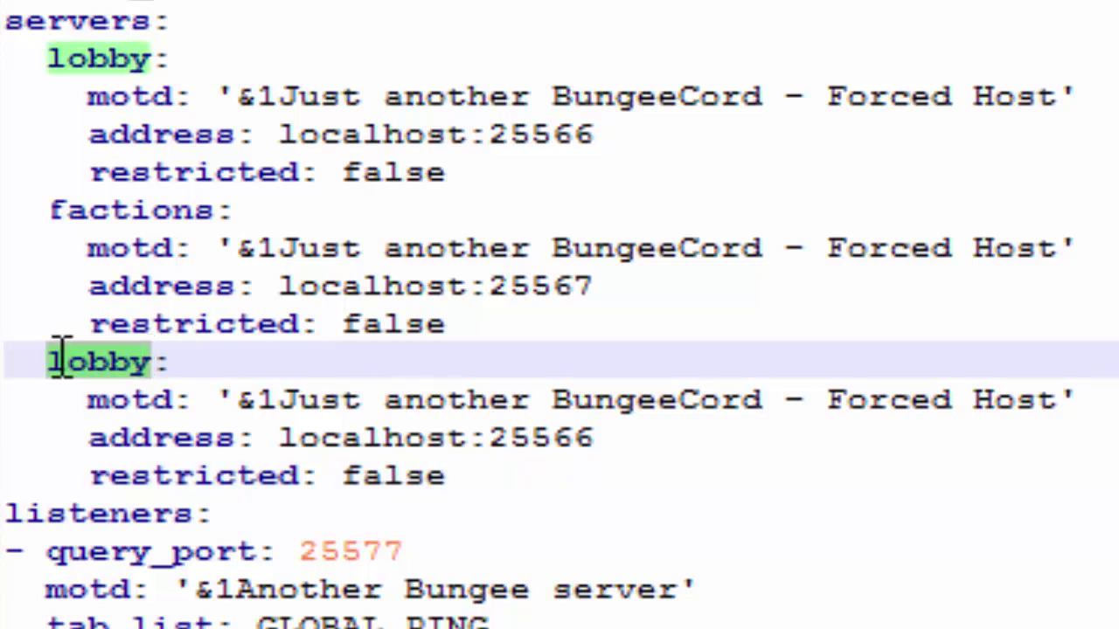
type("minigames:")
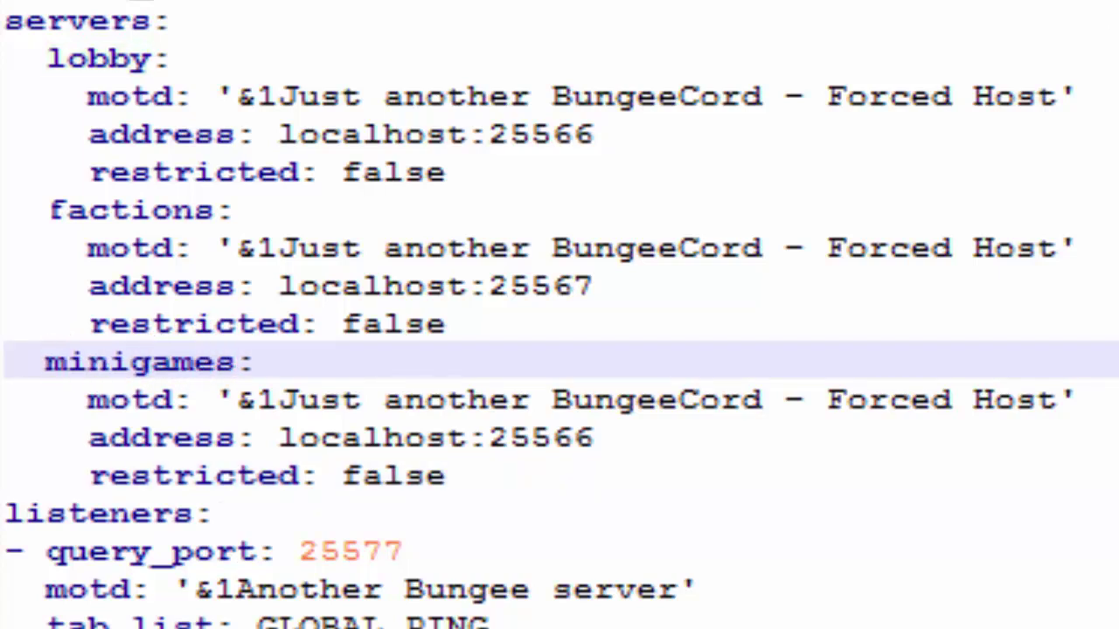
Step: Set the minigames server's address to localhost:25568
left_click(707, 432)
key("BackSpace")
type("9")
key("BackSpace")
type("8")
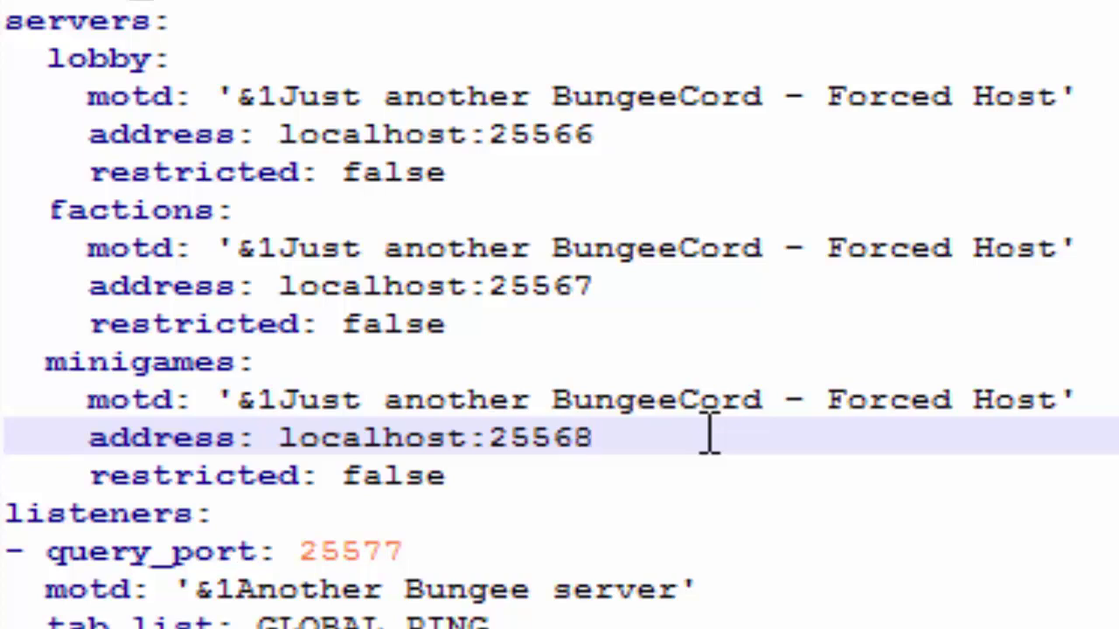
key("Down")
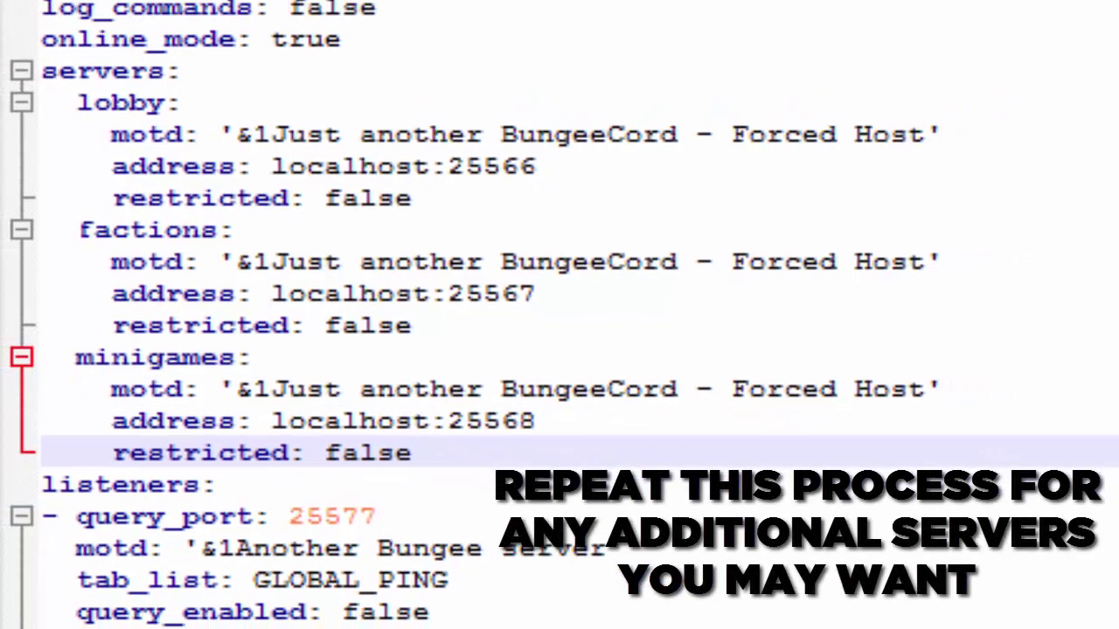
Step: Set ip_forward to true near the beginning of config.yml
double_click(271, 0)
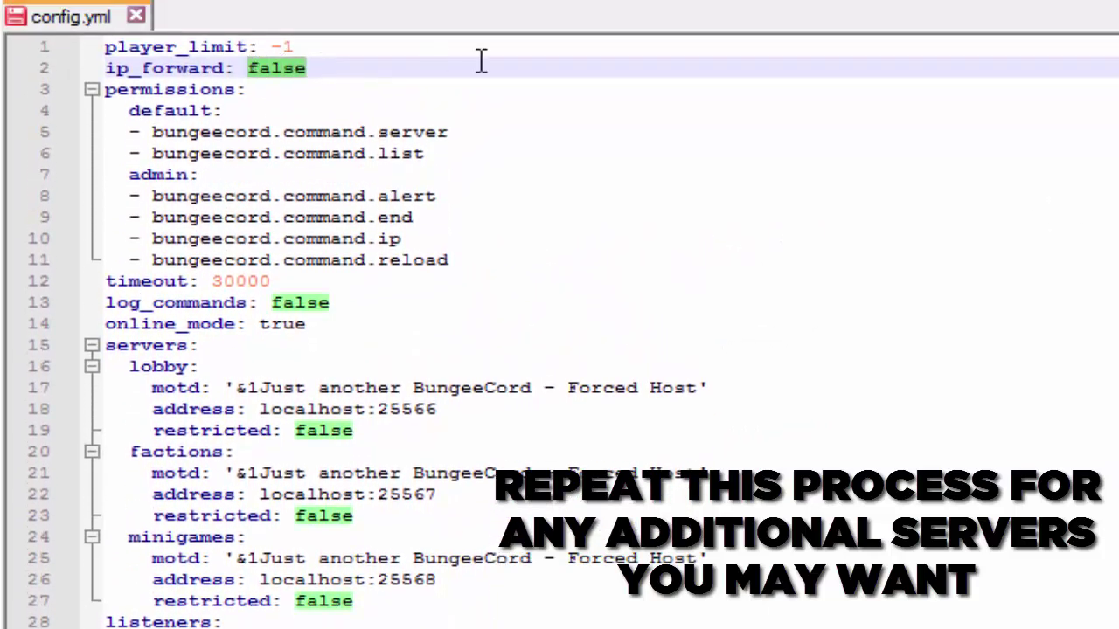
type("true")
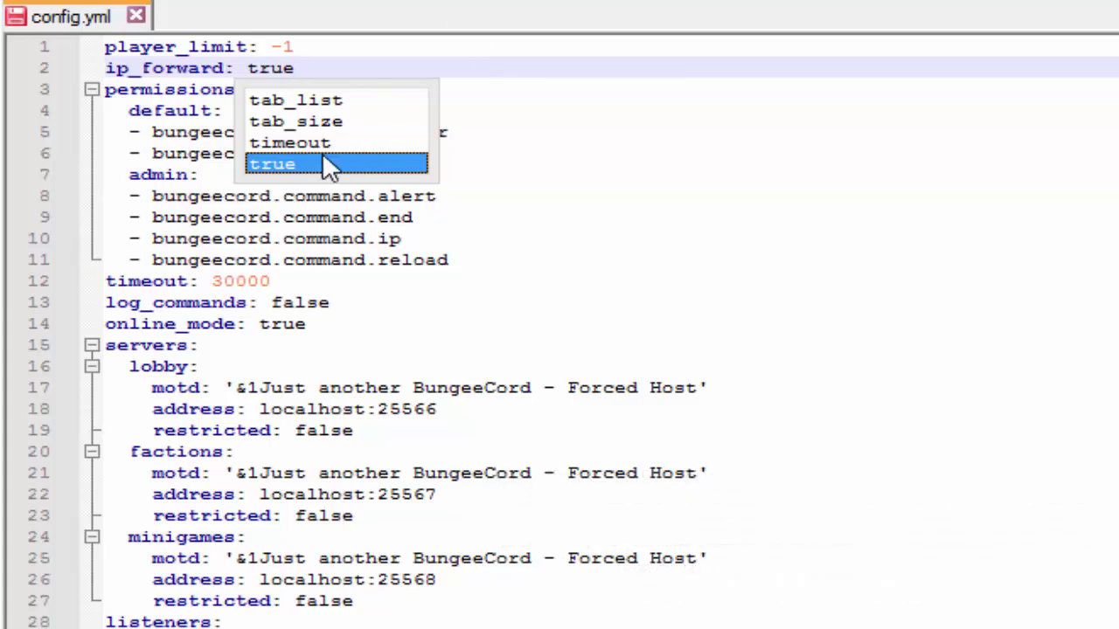
left_click(199, 194)
Step: Check the online_mode setting and review the lobby, factions and minigames entries in the servers section
double_click(264, 323)
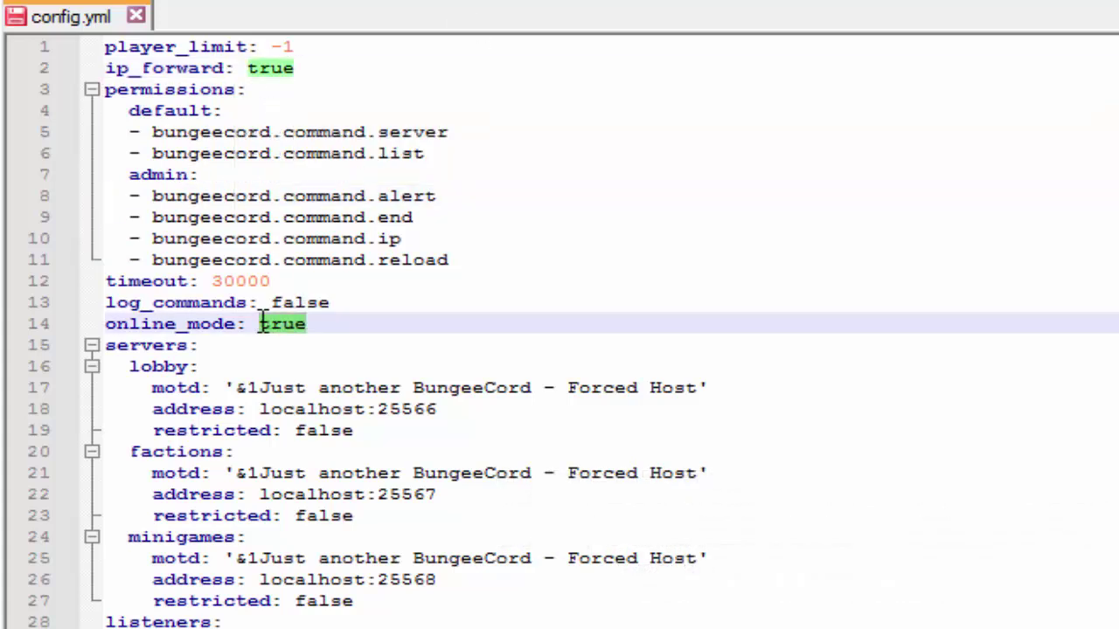
left_click(320, 323)
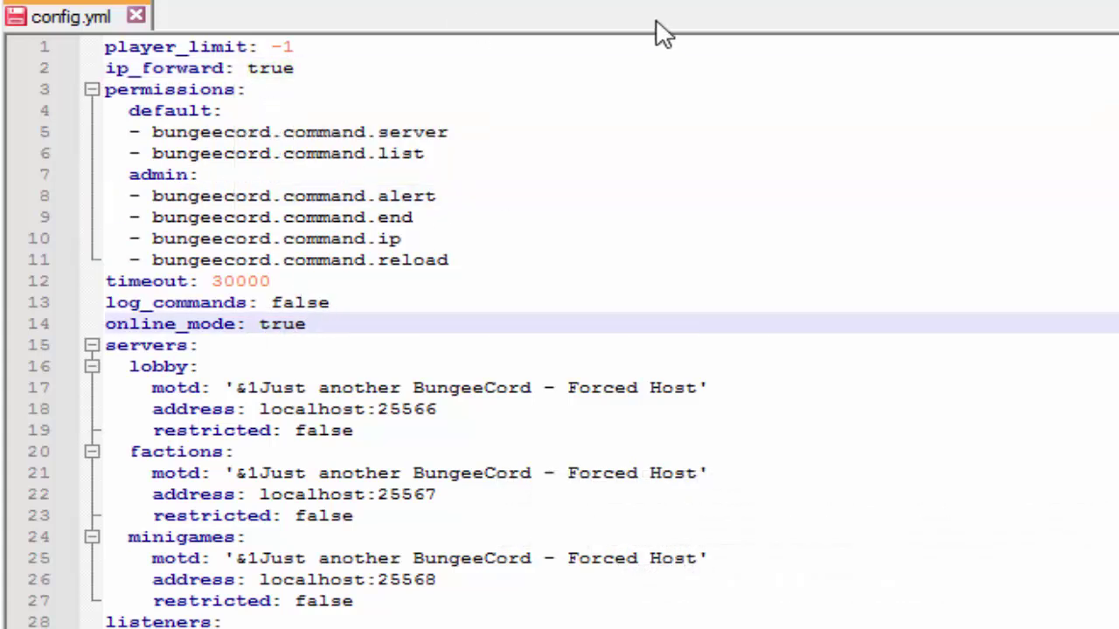
double_click(288, 323)
left_click(350, 326)
left_click(355, 371)
left_click_drag(455, 602, 107, 365)
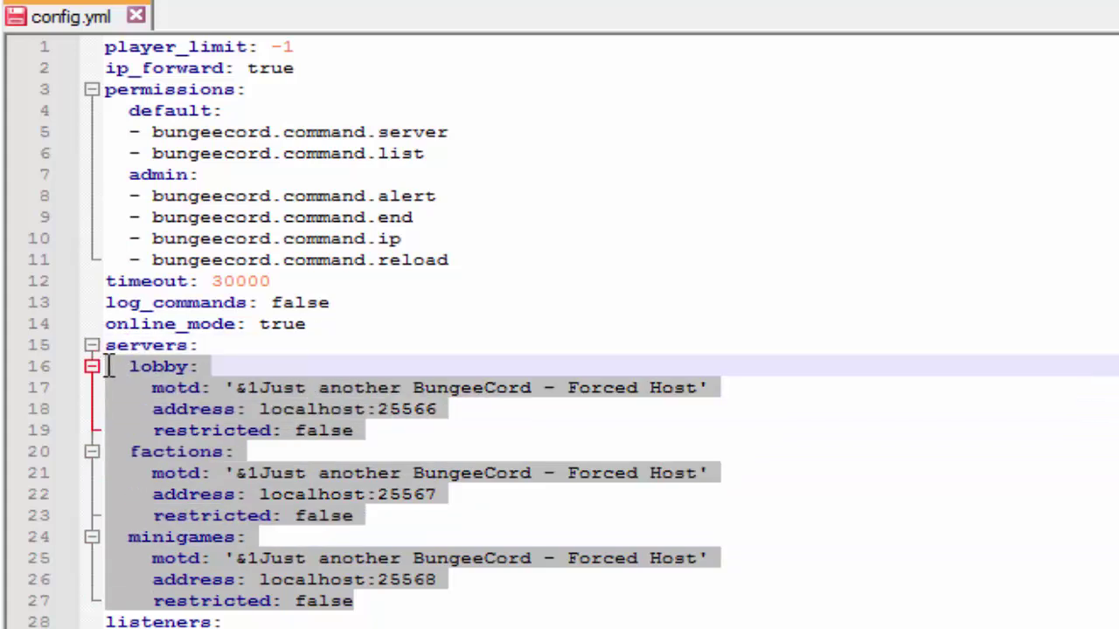
left_click(376, 579)
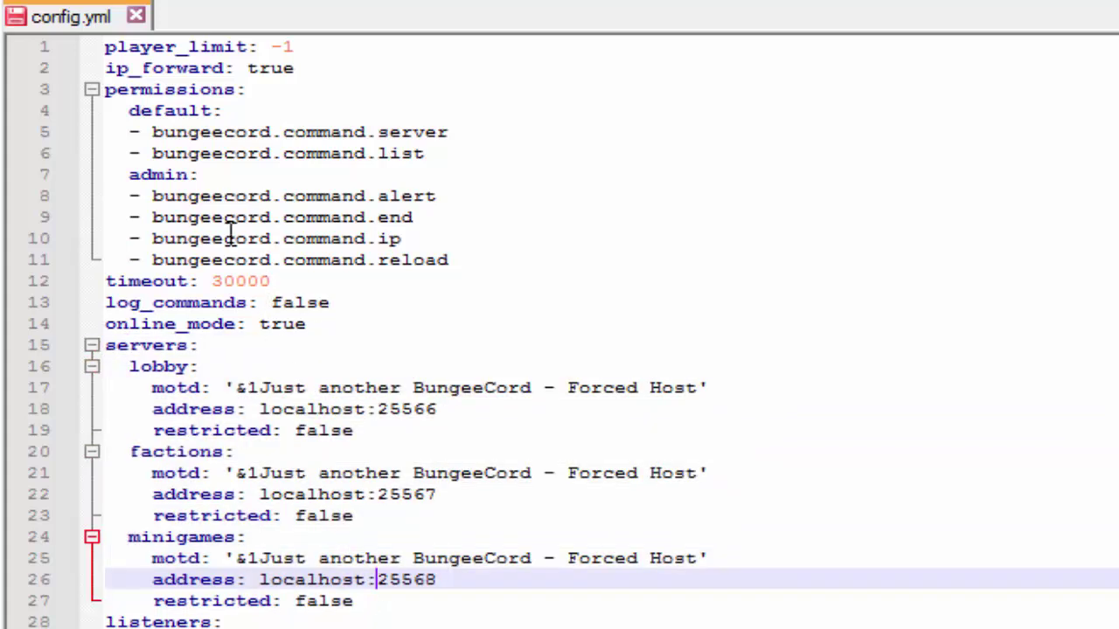
Step: Examine the fallback_server and default_server settings in the listeners section
scroll(132, 167, "down", 6)
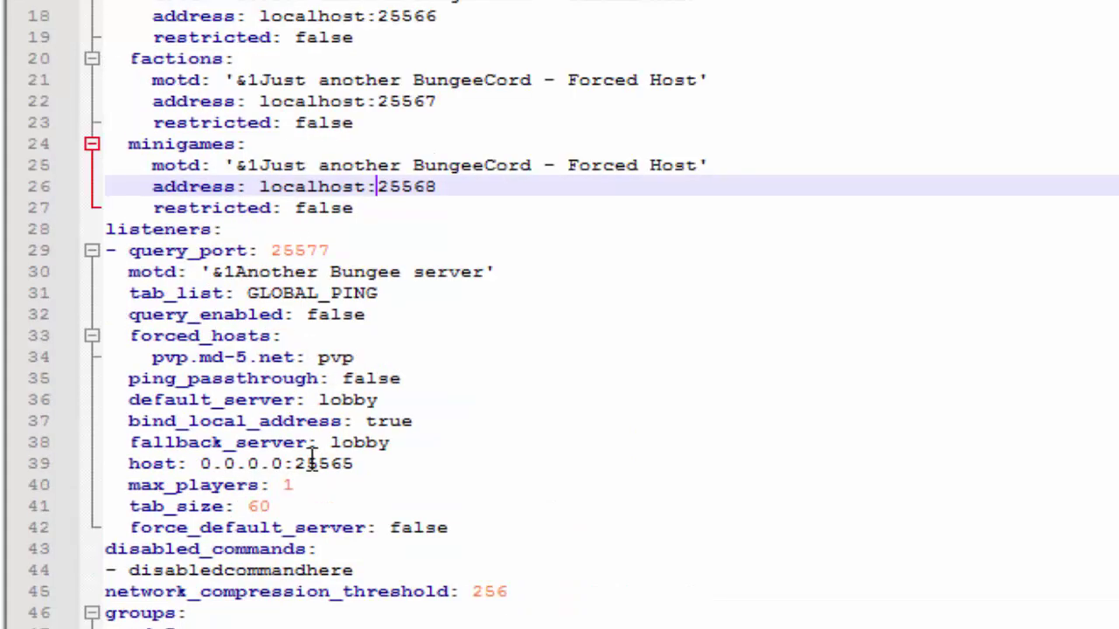
left_click(406, 443)
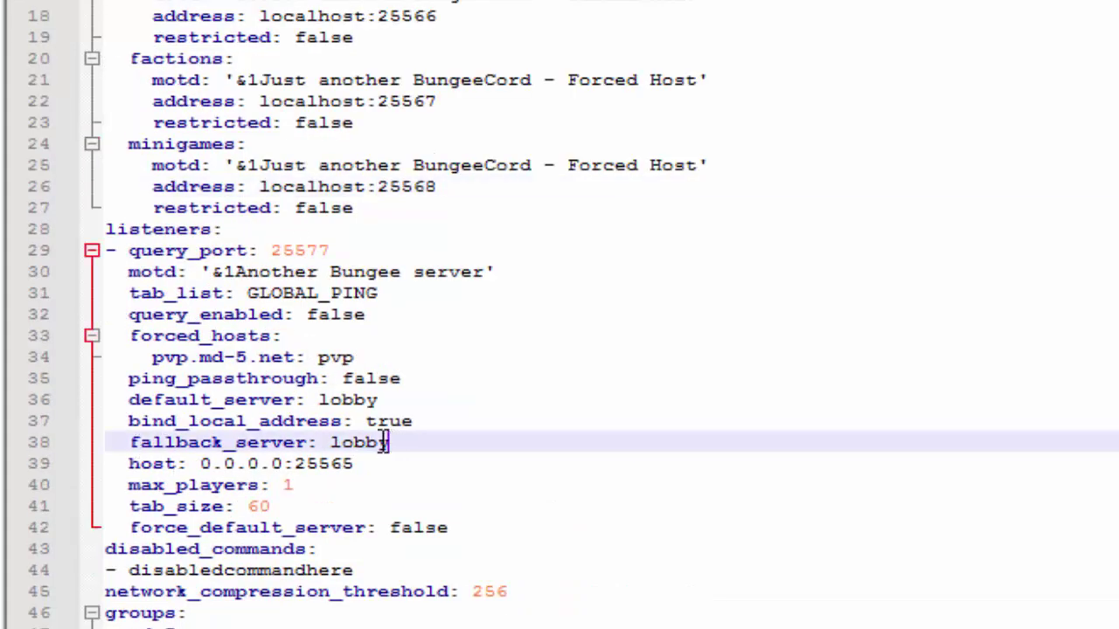
double_click(407, 443)
left_click(409, 444)
double_click(406, 443)
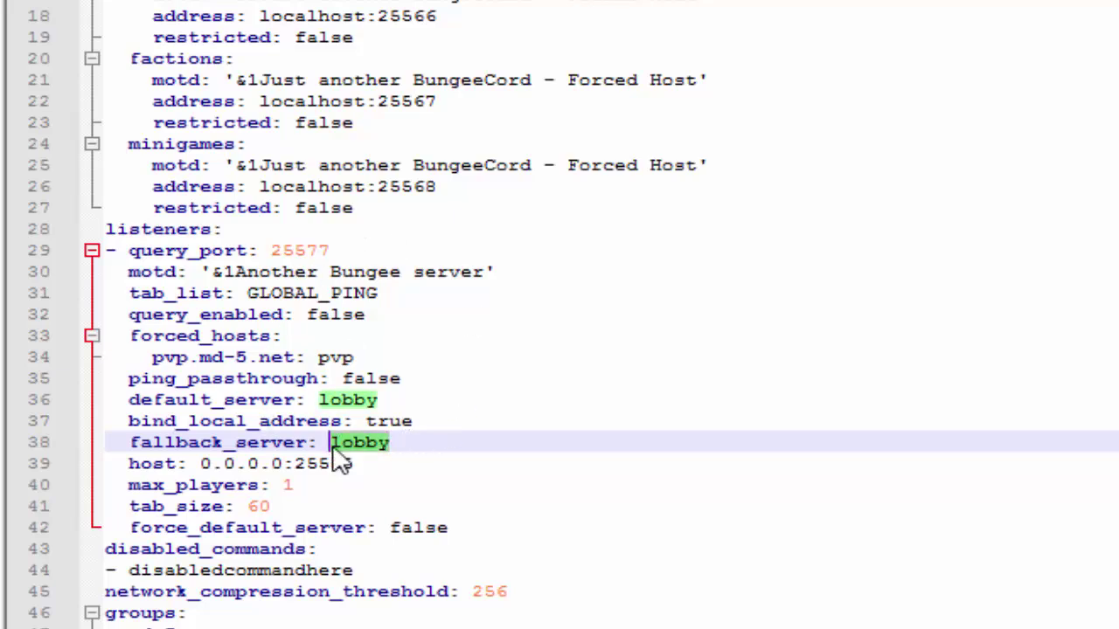
left_click(404, 441)
left_click_drag(429, 442, 4, 446)
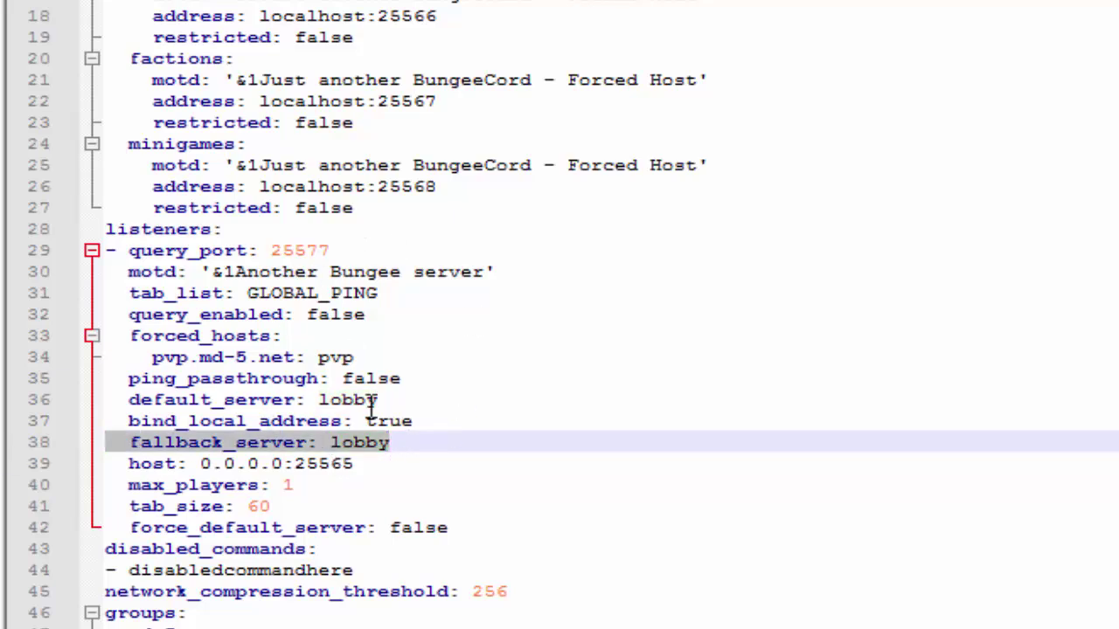
left_click_drag(440, 401, 5, 400)
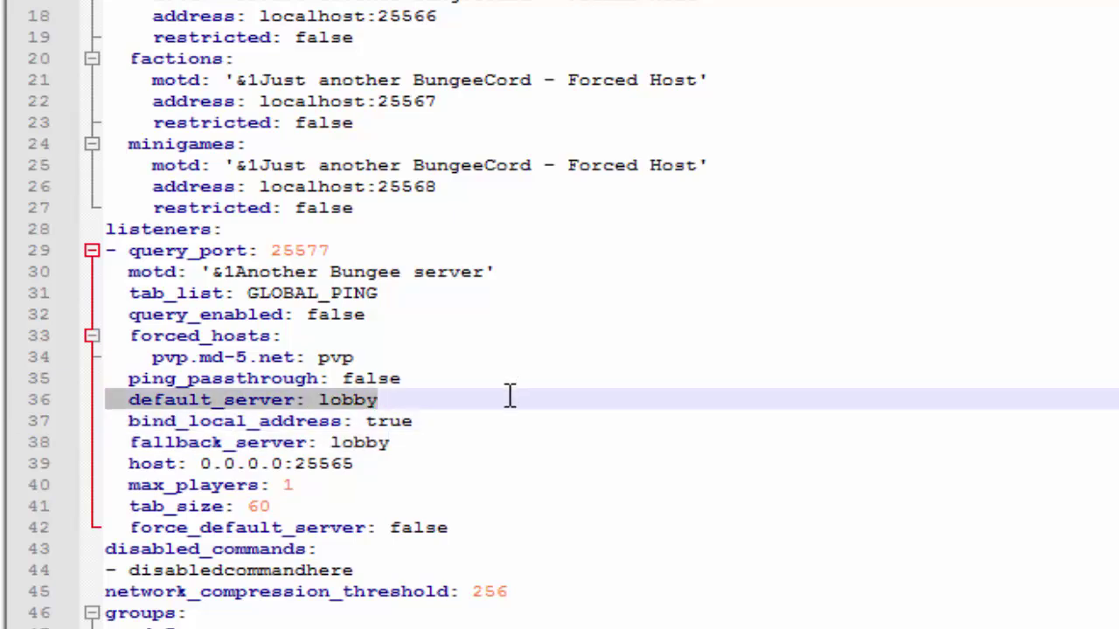
Step: Close config.yml and create a folder named BungeeCord inside the BungeeServer folder
left_click(477, 406)
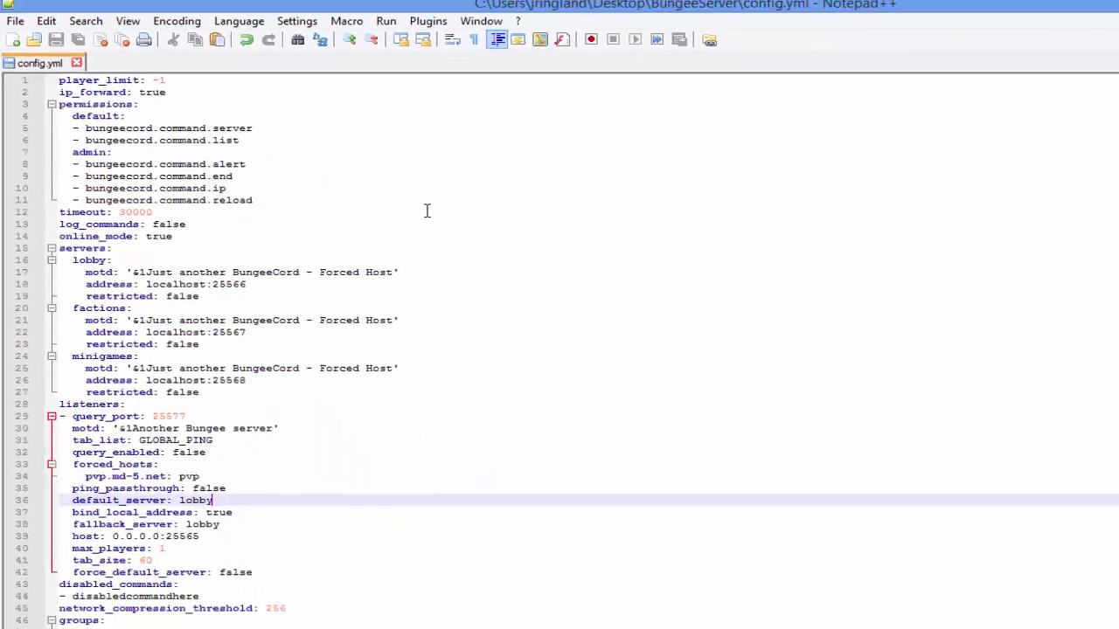
key("alt+F4")
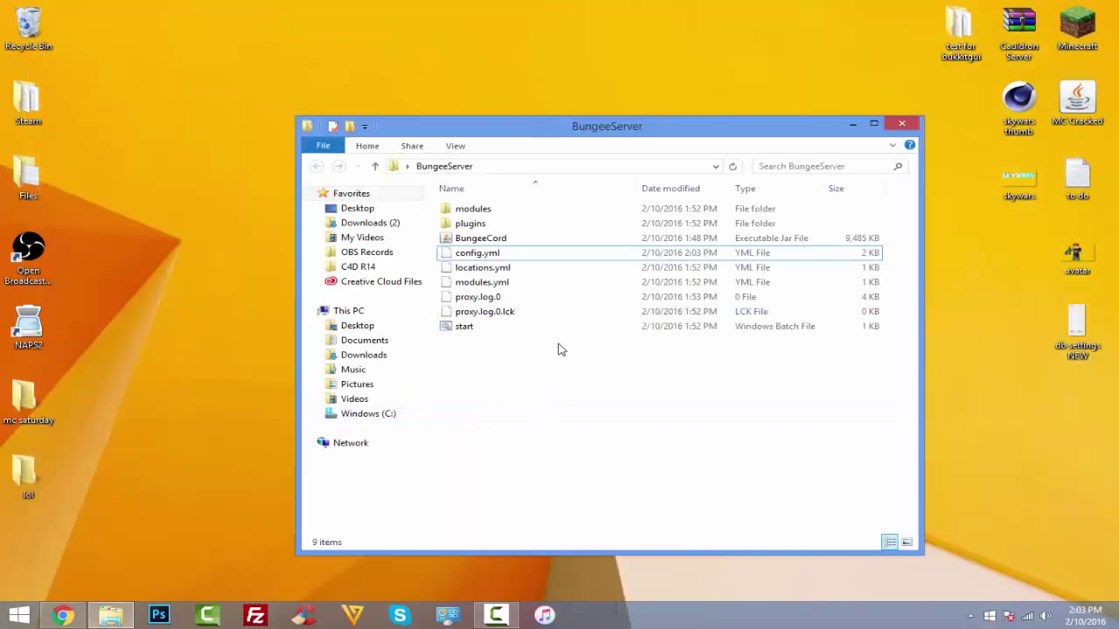
right_click(559, 378)
mouse_move(622, 545)
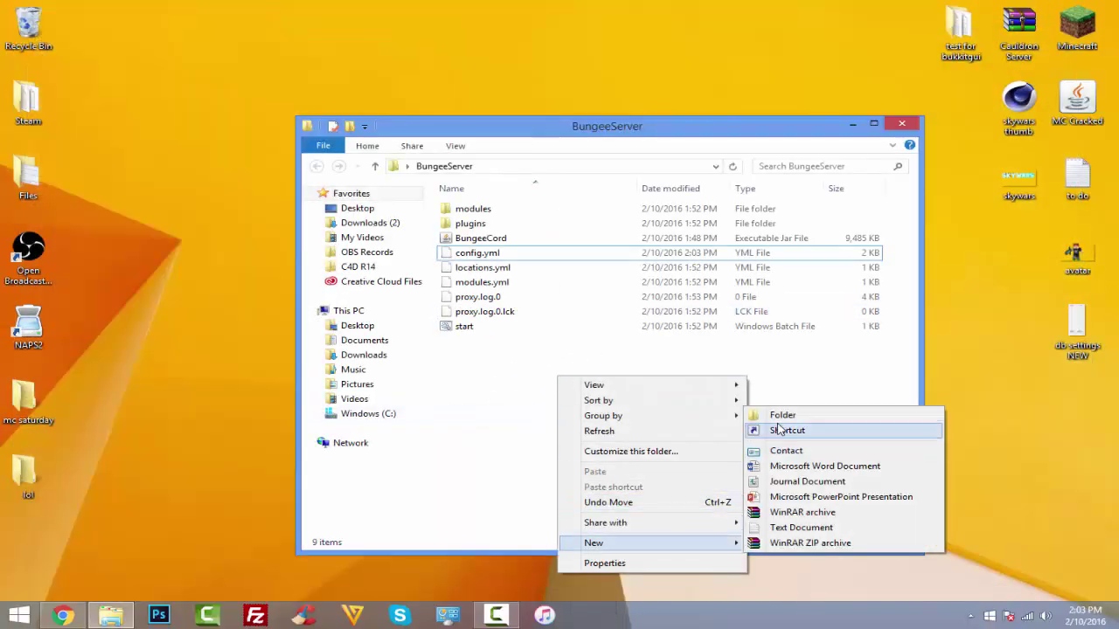
left_click(782, 415)
type("BungeeCord")
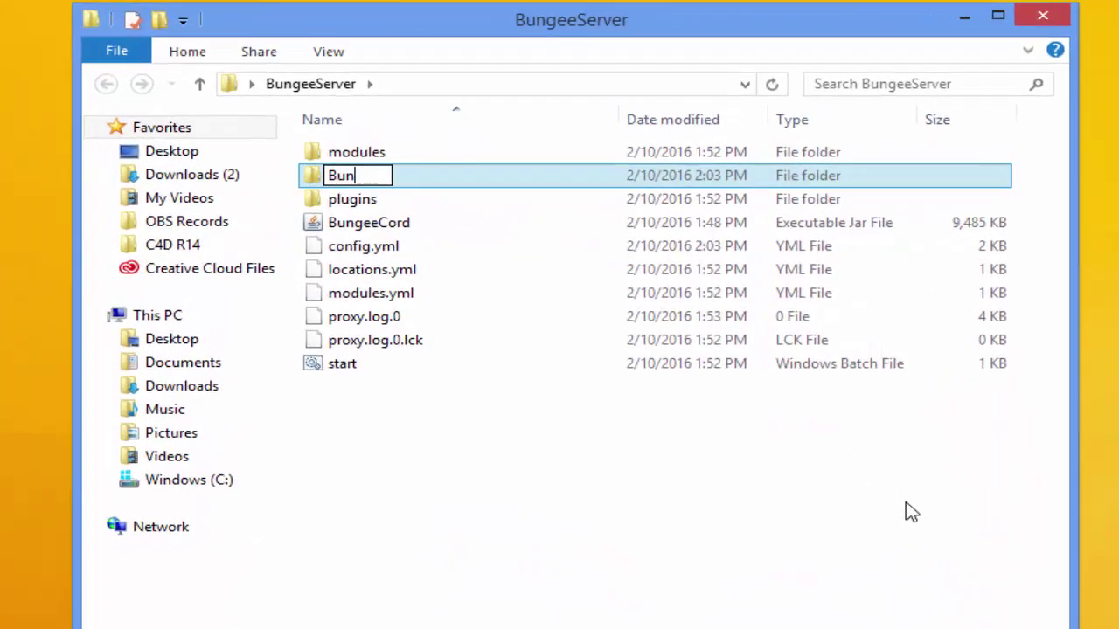
key("Return")
Step: Move all the other files and folders in BungeeServer into the BungeeCord folder
left_click(498, 494)
left_click_drag(498, 494, 356, 175)
left_click_drag(354, 225, 415, 155)
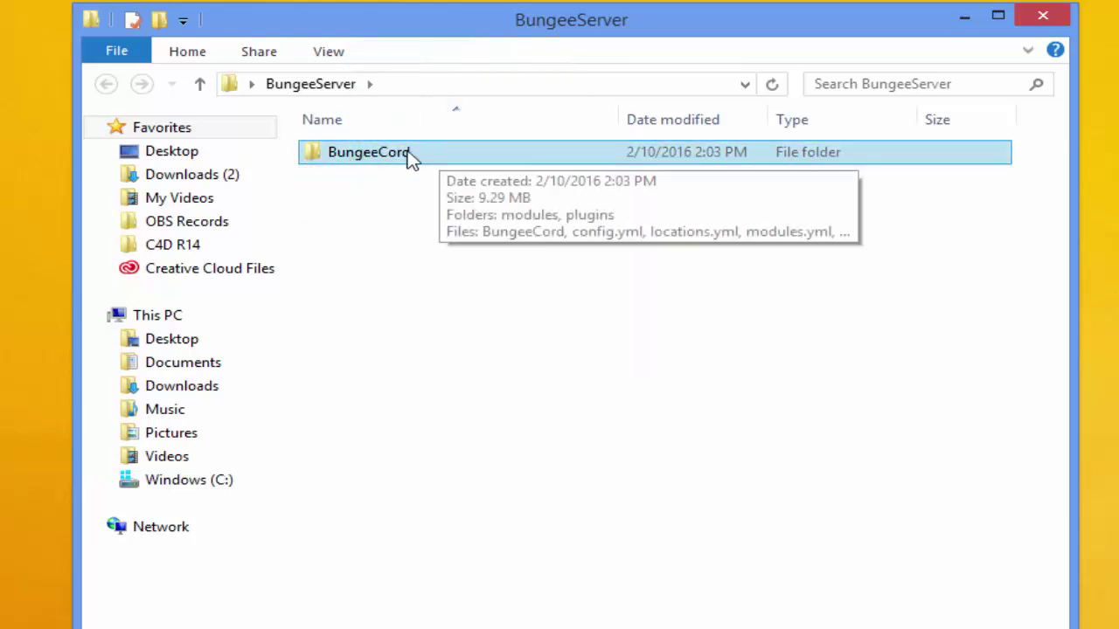
left_click_drag(292, 171, 1028, 626)
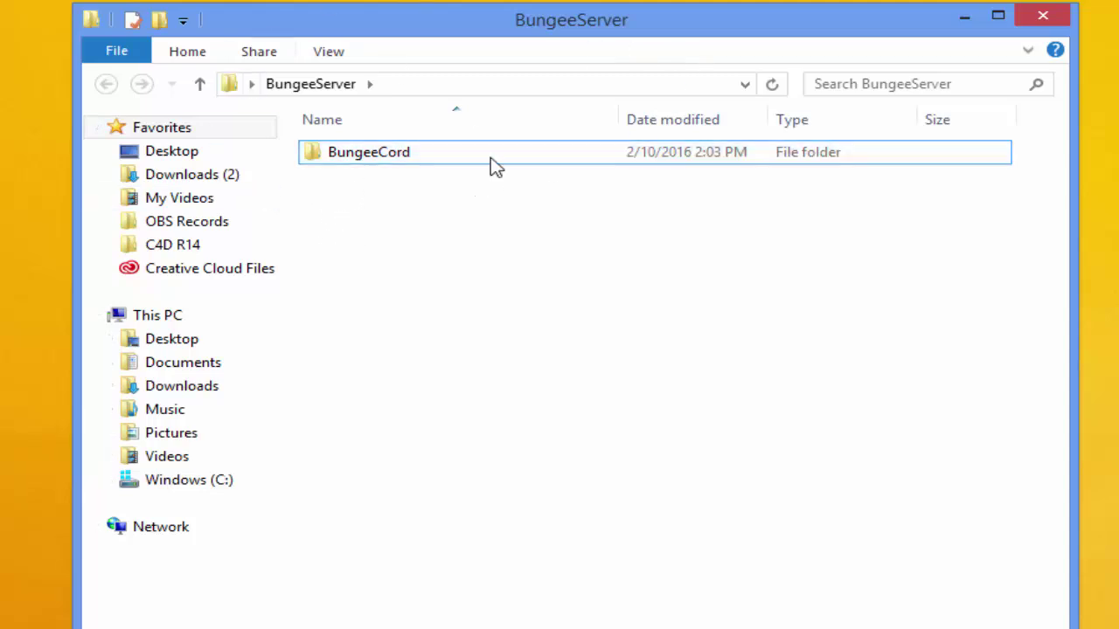
Step: Create a folder named Lobby next to the BungeeCord folder in BungeeServer
right_click(333, 186)
mouse_move(451, 452)
left_click(681, 449)
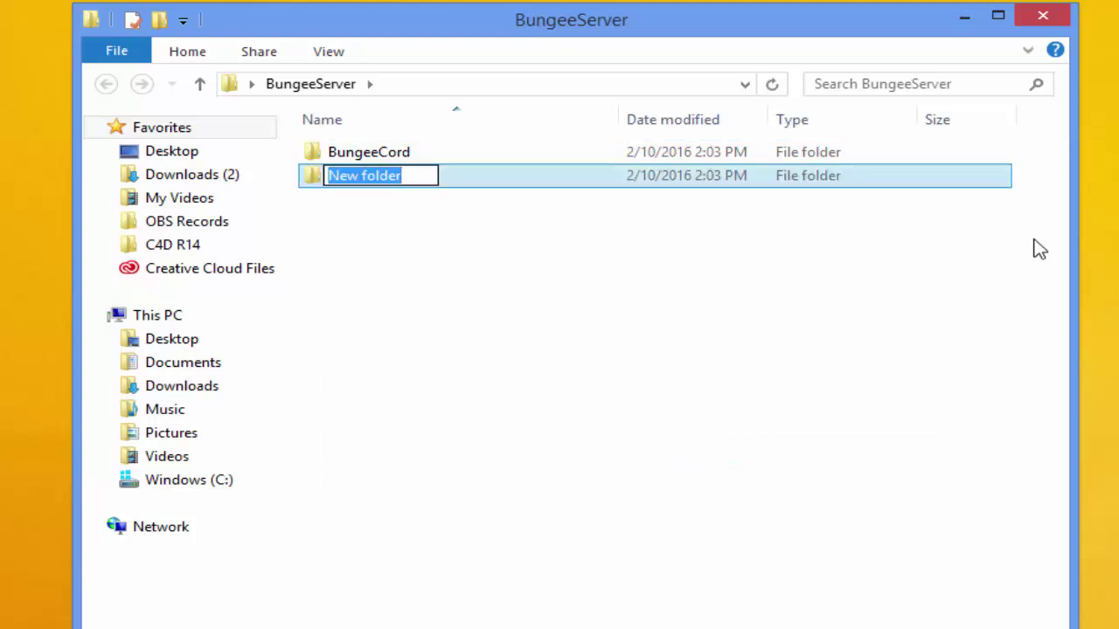
type("Lobb")
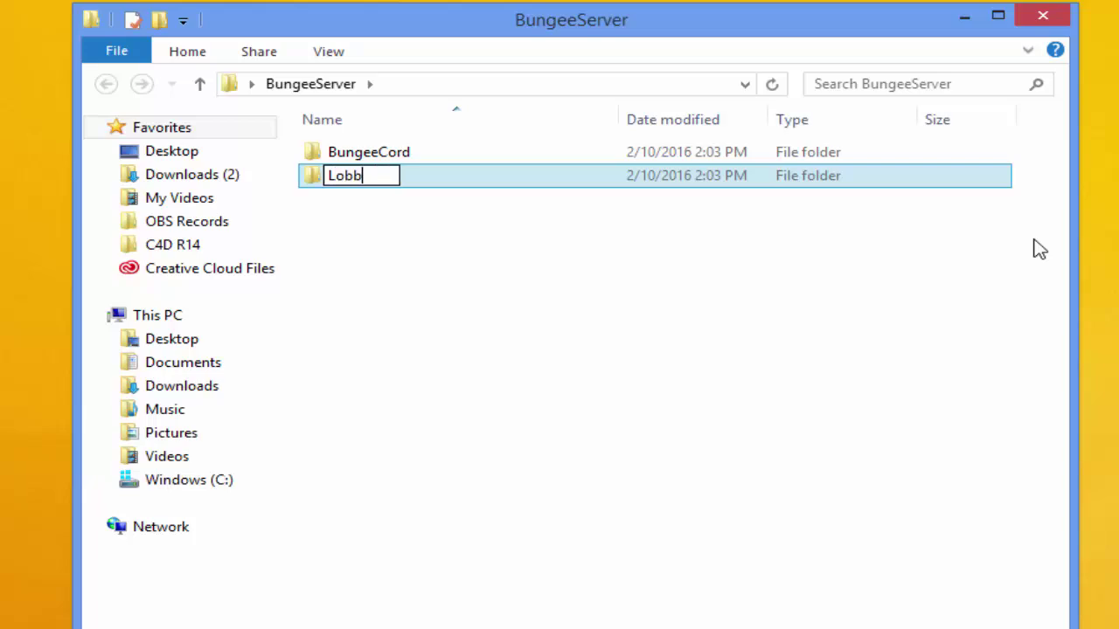
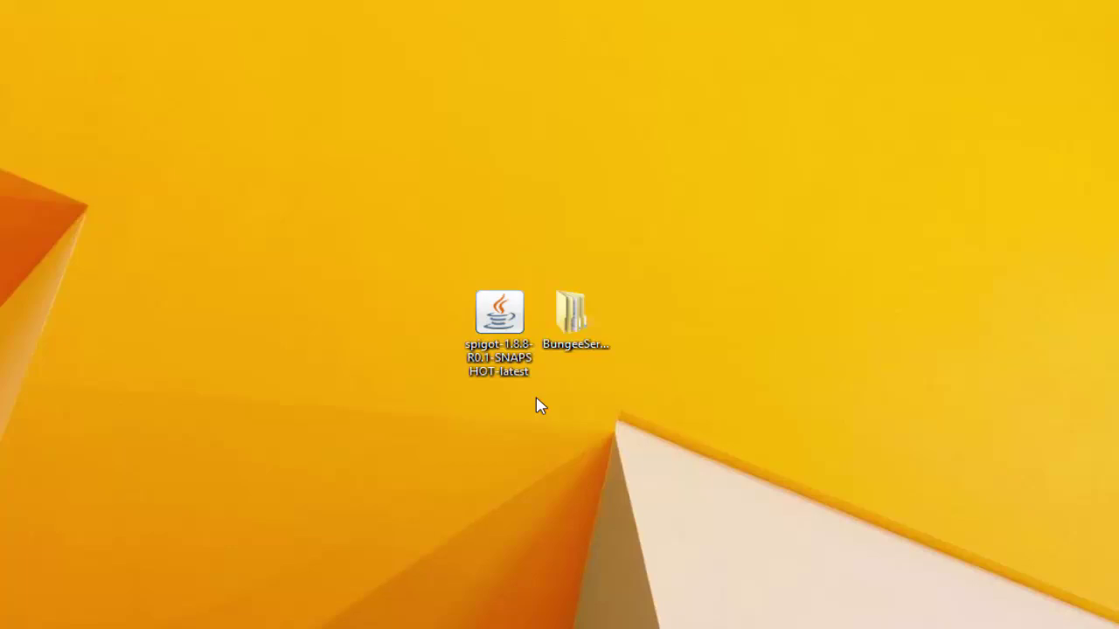
Step: Move the spigot-1.8.8-R0.1-SNAPSHOT-latest jar from the desktop into the Lobby folder
mouse_move(500, 330)
left_mouse_down()
mouse_move(429, 355)
mouse_move(499, 343)
left_mouse_up()
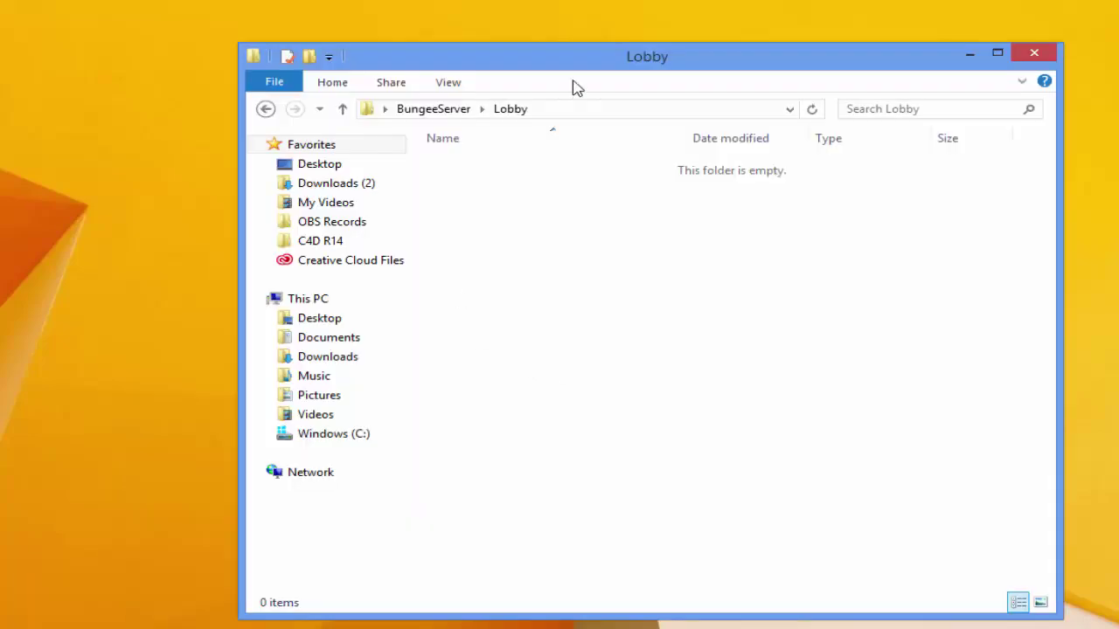
left_click_drag(571, 85, 915, 15)
left_click_drag(501, 344, 944, 328)
left_click_drag(652, 407, 796, 416)
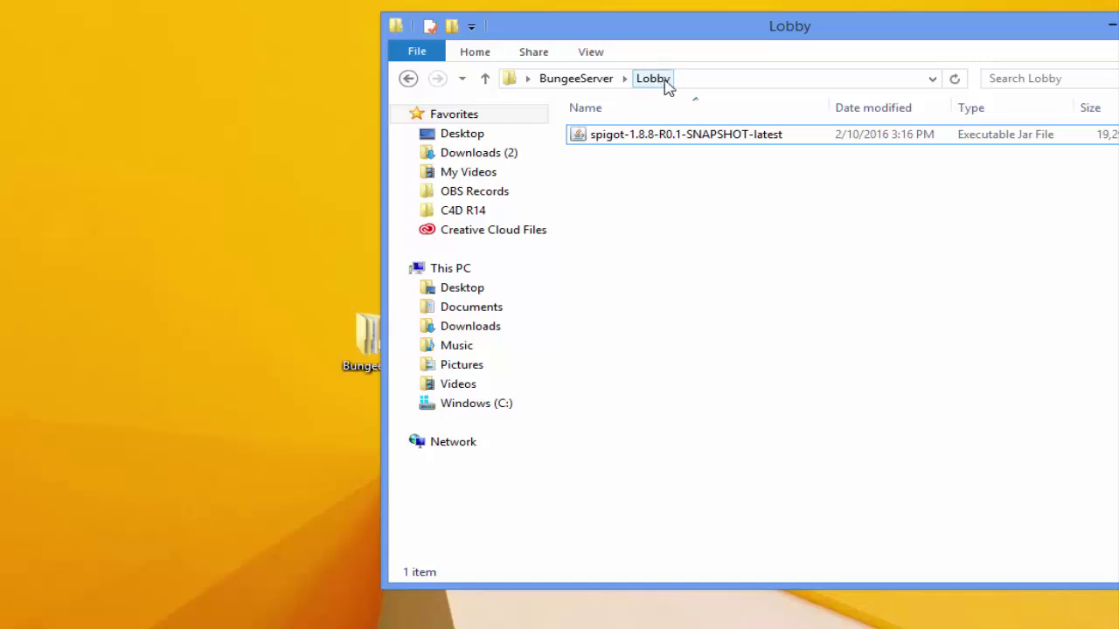
Step: Rename the Spigot jar in the Lobby folder as spigot
left_click(408, 79)
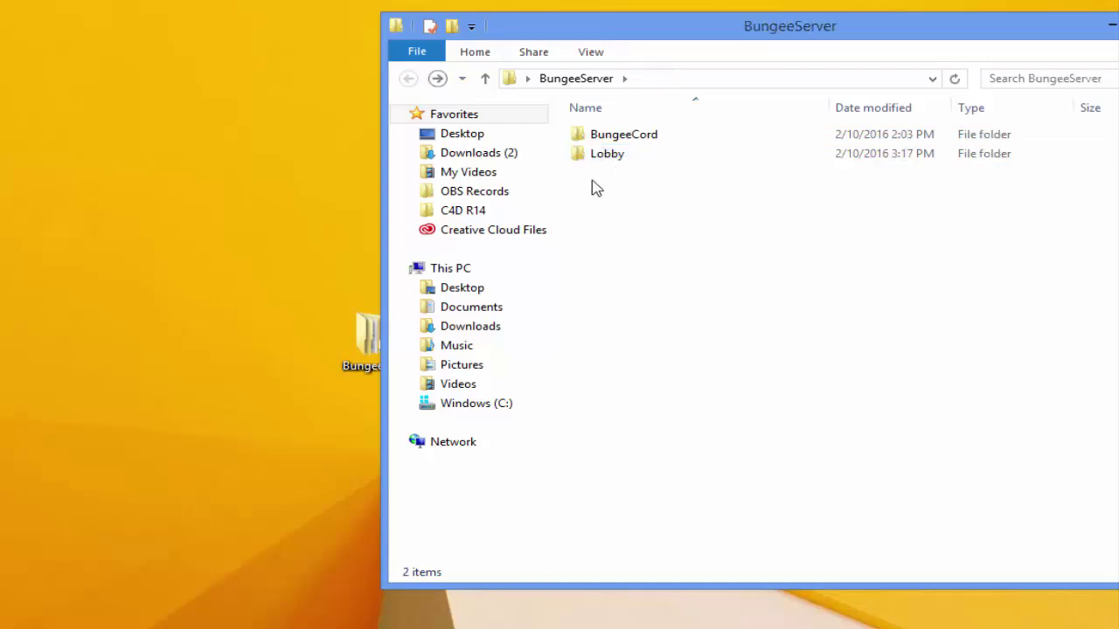
double_click(623, 155)
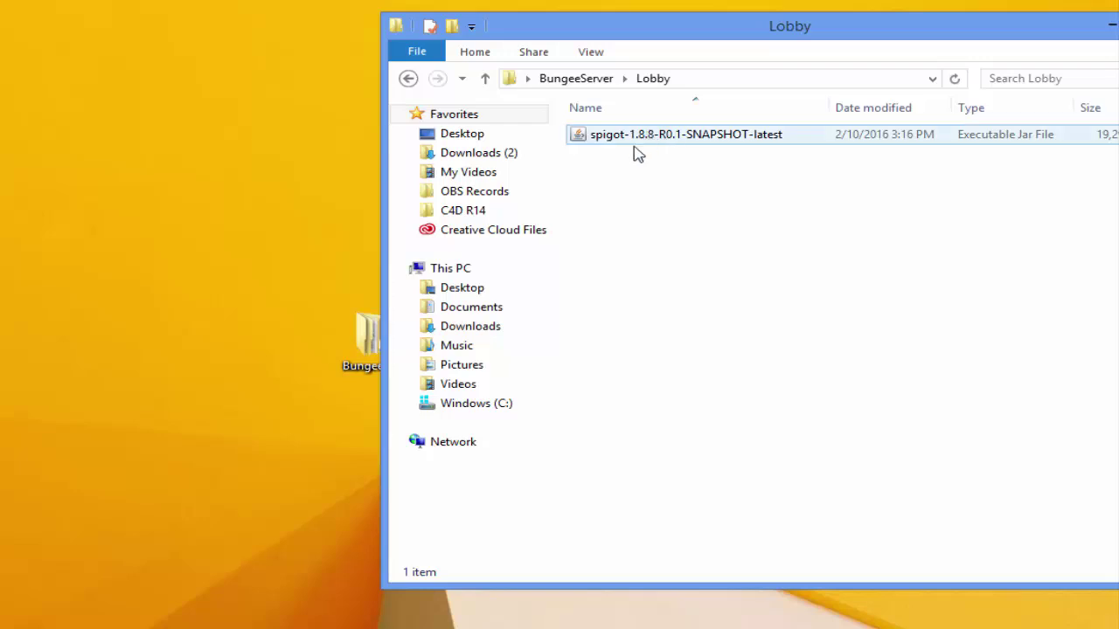
left_click_drag(811, 38, 387, 105)
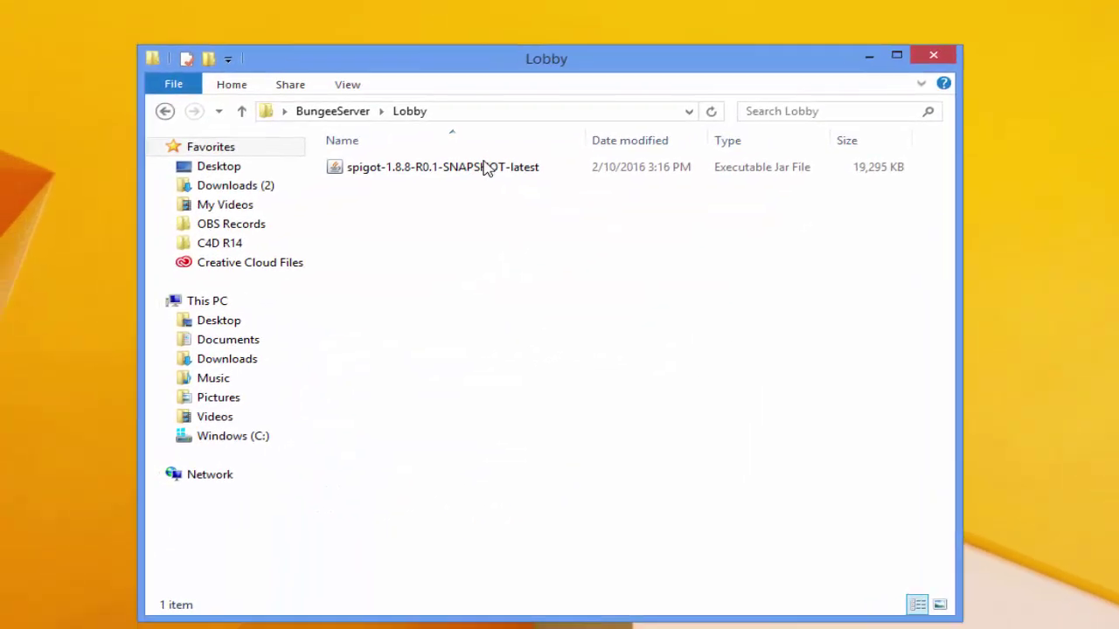
left_click(469, 170)
right_click(469, 170)
left_click(528, 459)
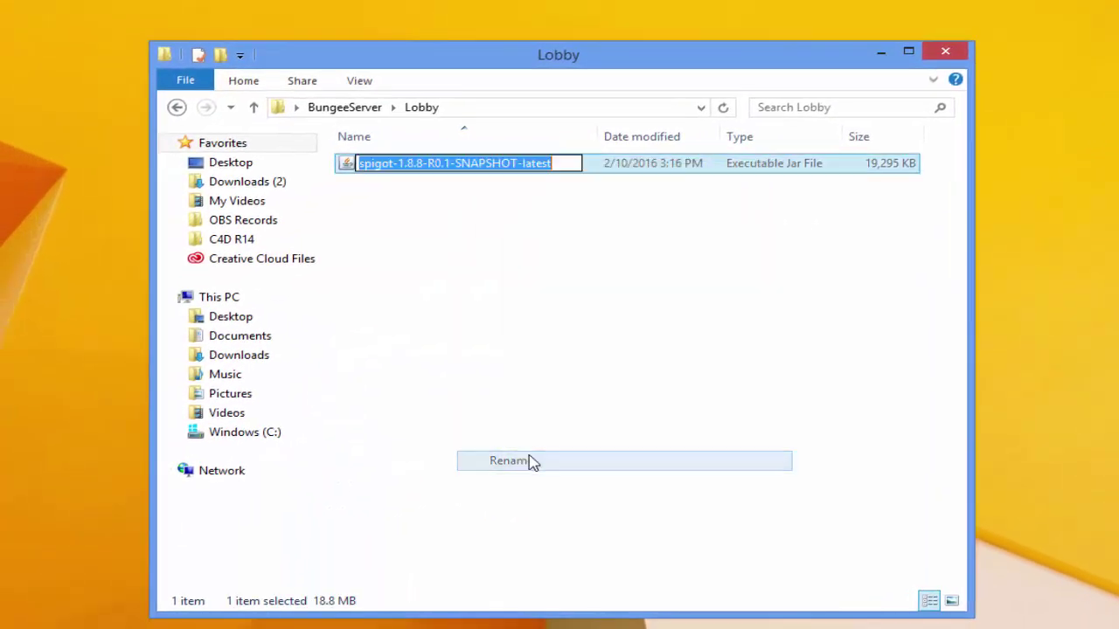
type("spigot")
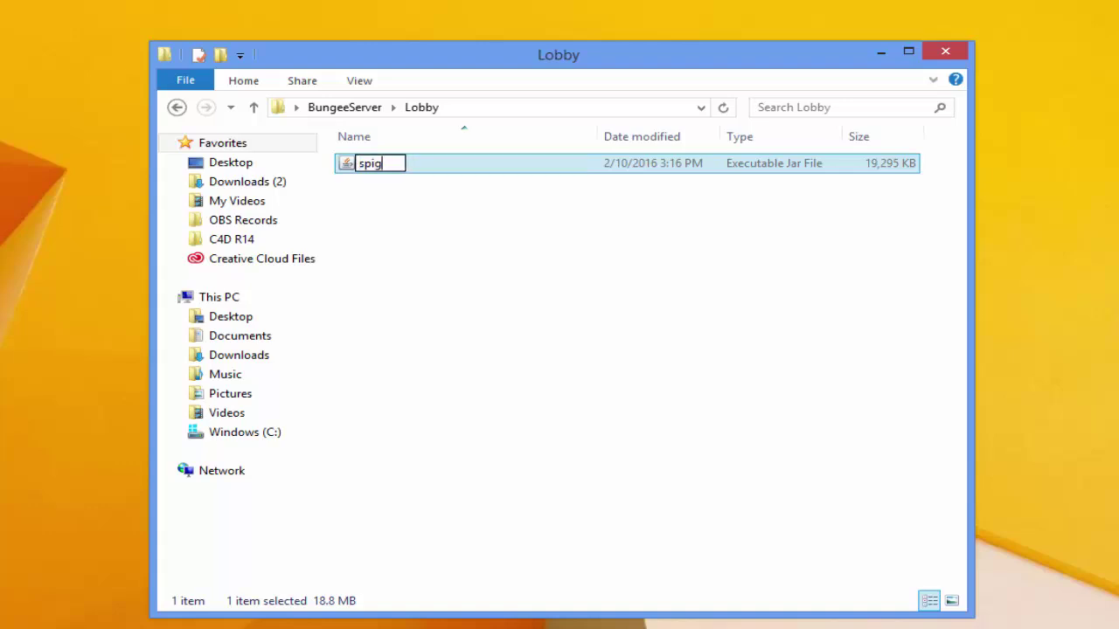
key("Return")
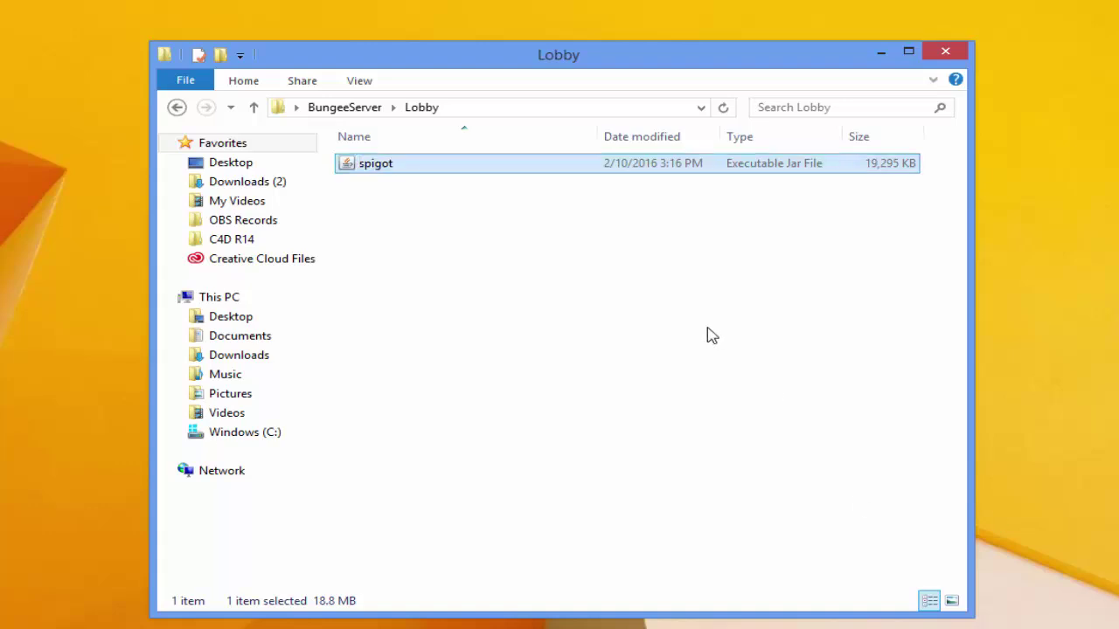
left_click(708, 332)
Step: Copy the start batch file from the BungeeCord folder into the Lobby folder
mouse_move(520, 55)
left_mouse_down()
mouse_move(923, 30)
mouse_move(516, 38)
left_mouse_up()
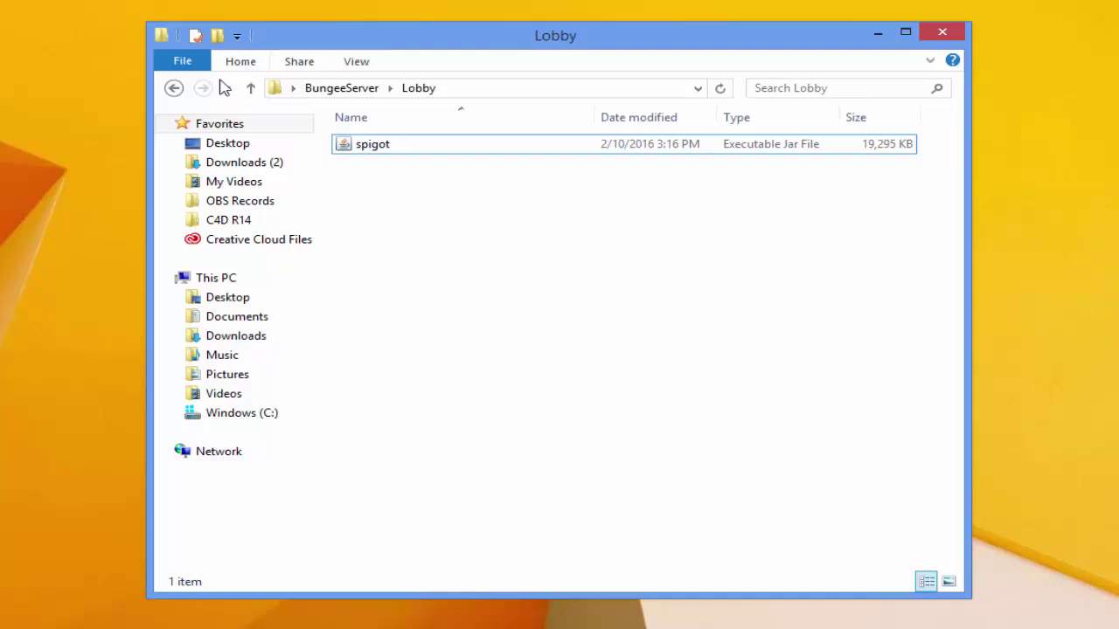
left_click(339, 90)
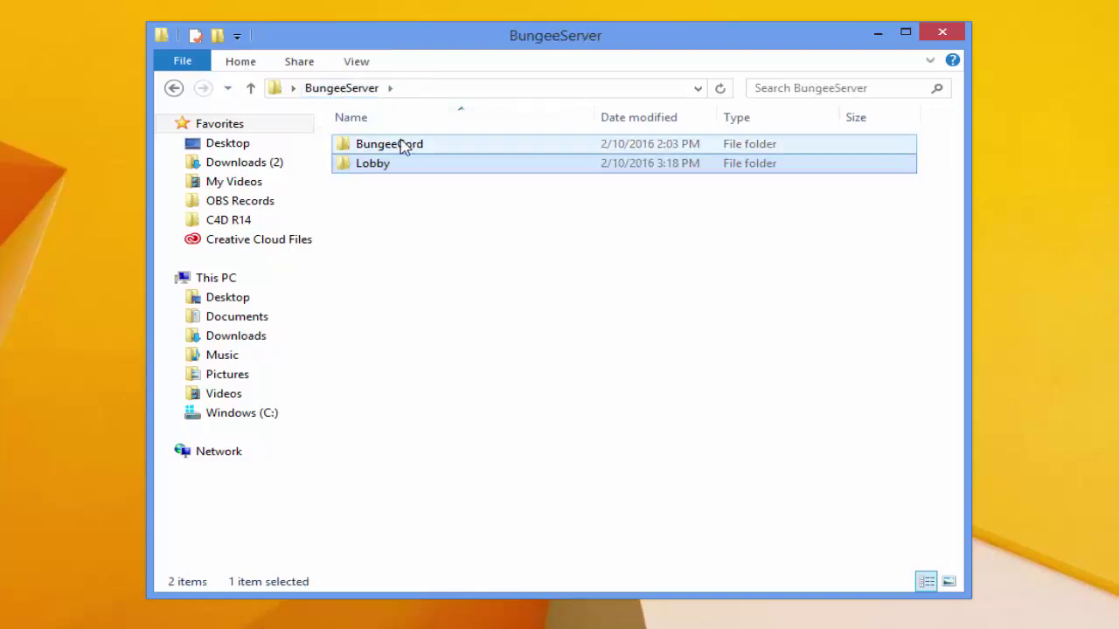
double_click(404, 145)
left_click(398, 300)
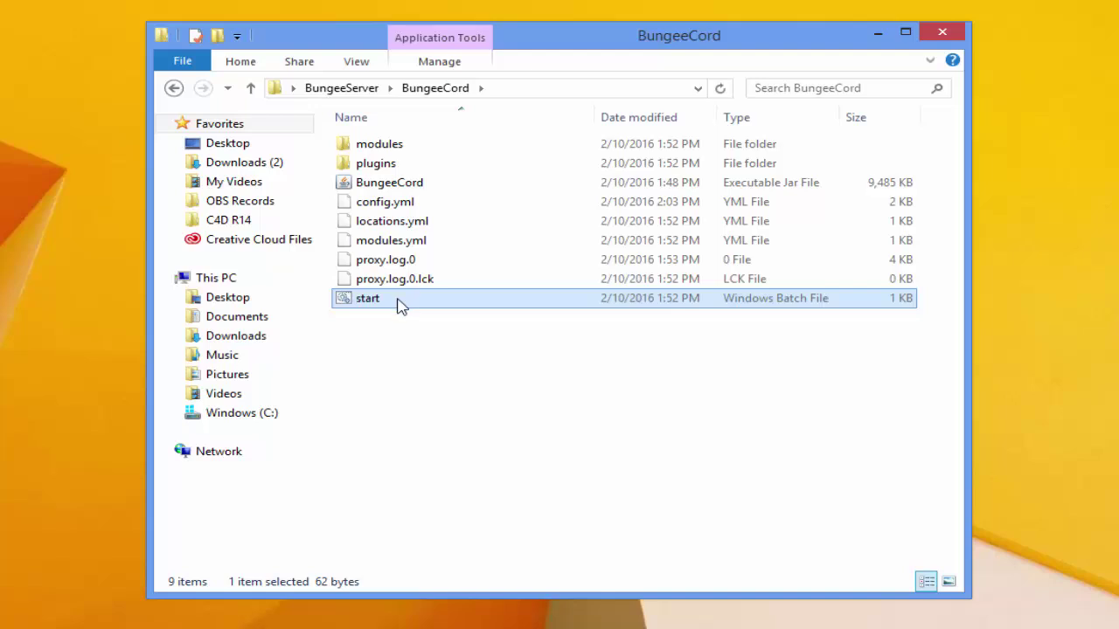
left_click(173, 87)
left_click(436, 166)
double_click(436, 166)
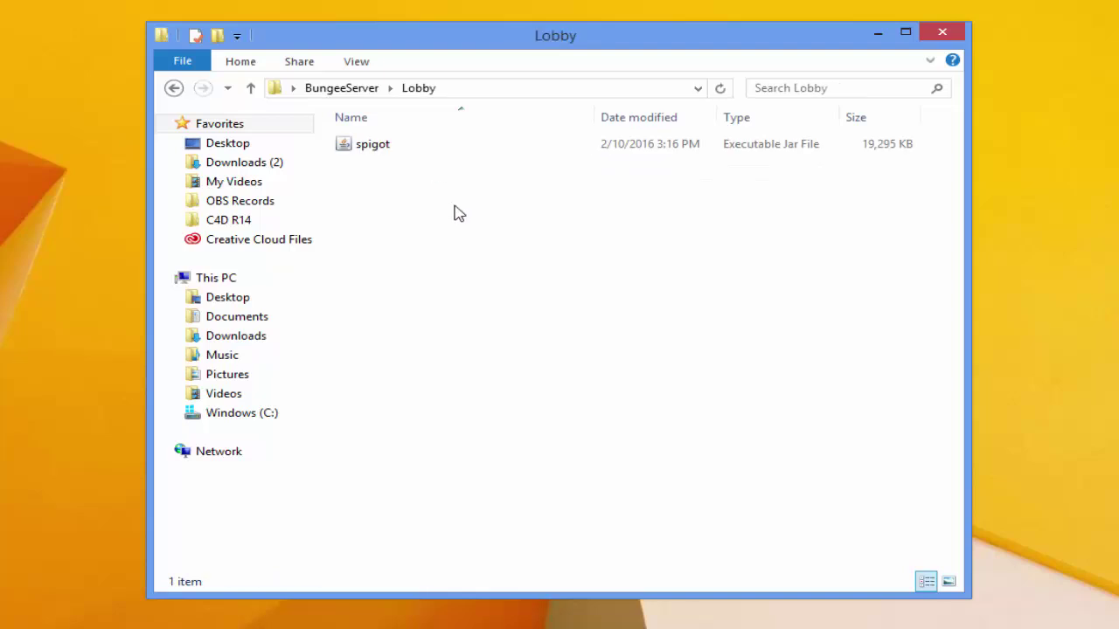
key("ctrl+v")
Step: Edit Lobby's start batch file to launch spigot.jar, then save and close it
right_click(440, 168)
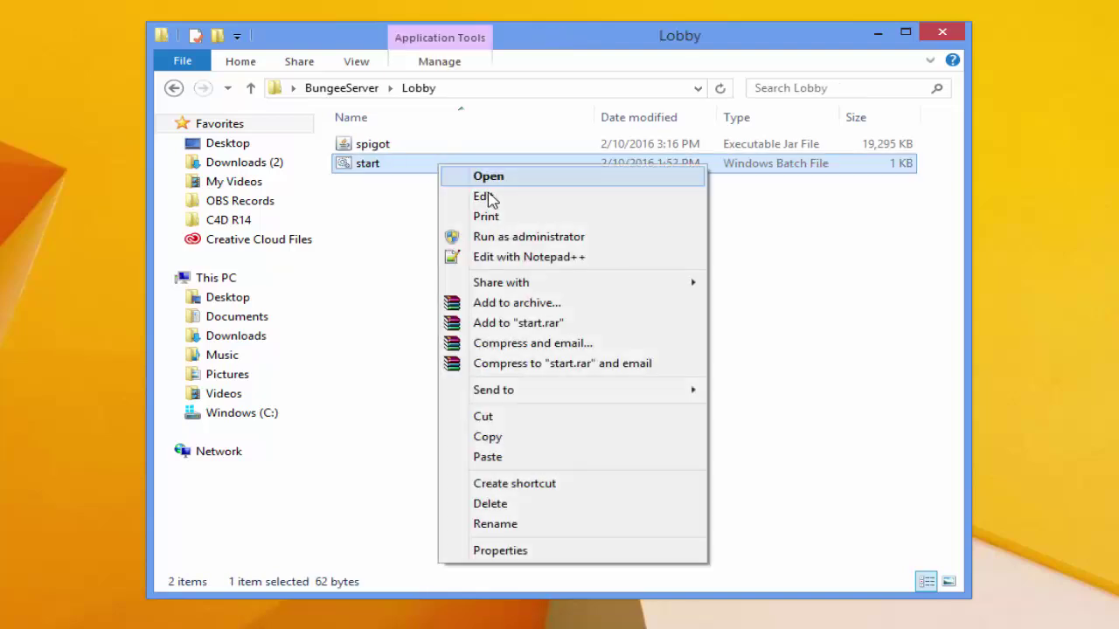
left_click(488, 200)
double_click(562, 92)
left_click_drag(580, 87, 503, 90)
type("spigot")
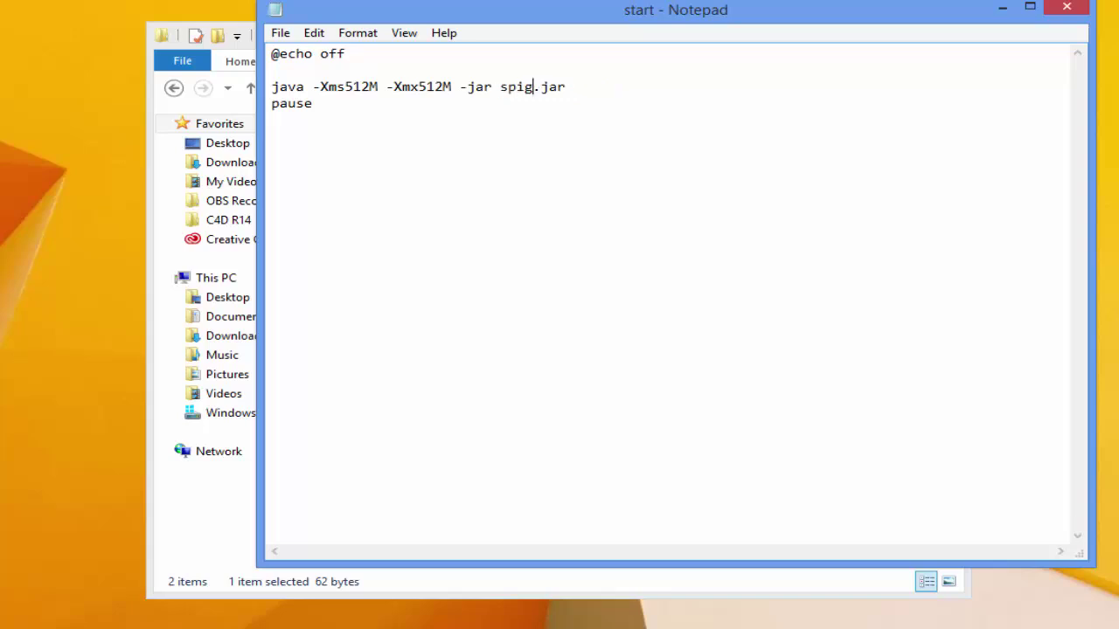
left_click(282, 33)
left_click(374, 93)
left_click(1066, 7)
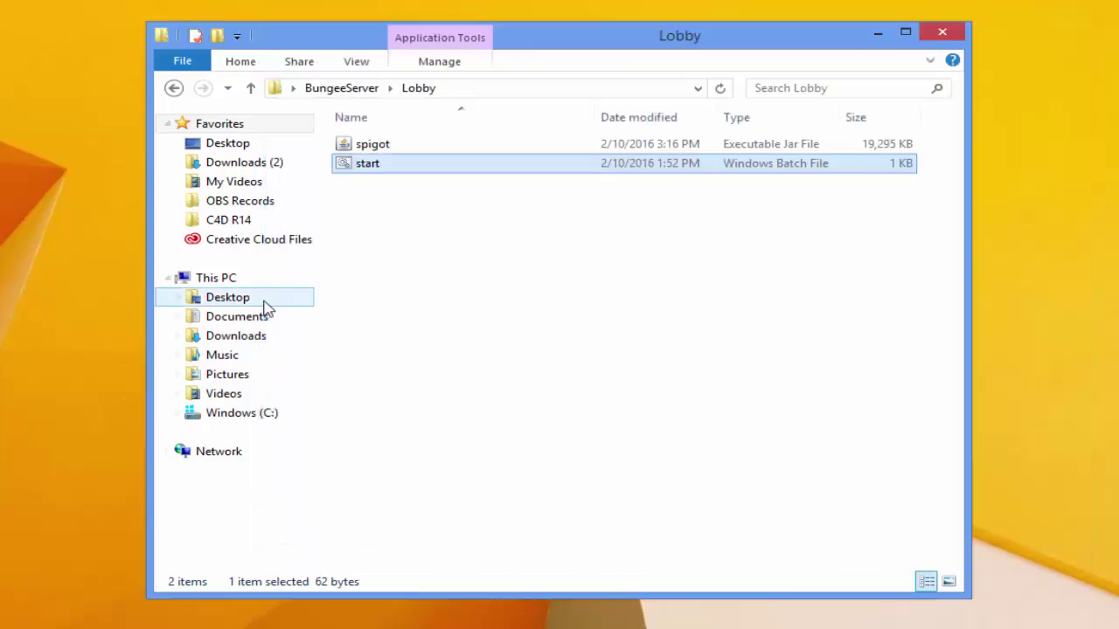
Step: Run Lobby's start batch file to generate eula and server.properties, then dismiss the console
double_click(399, 170)
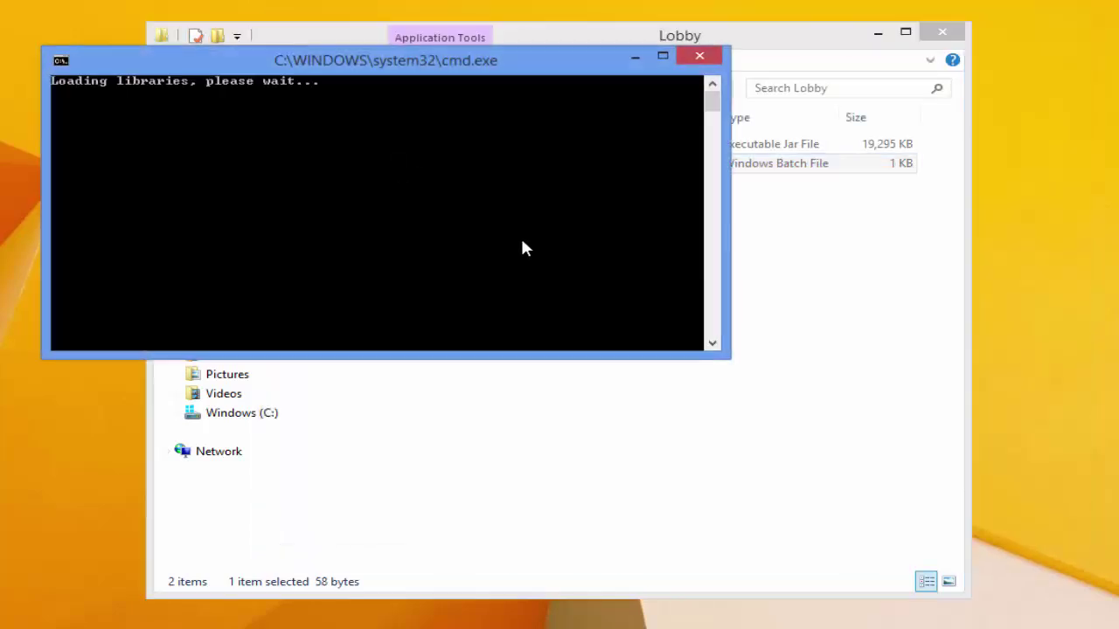
left_click_drag(356, 67, 627, 51)
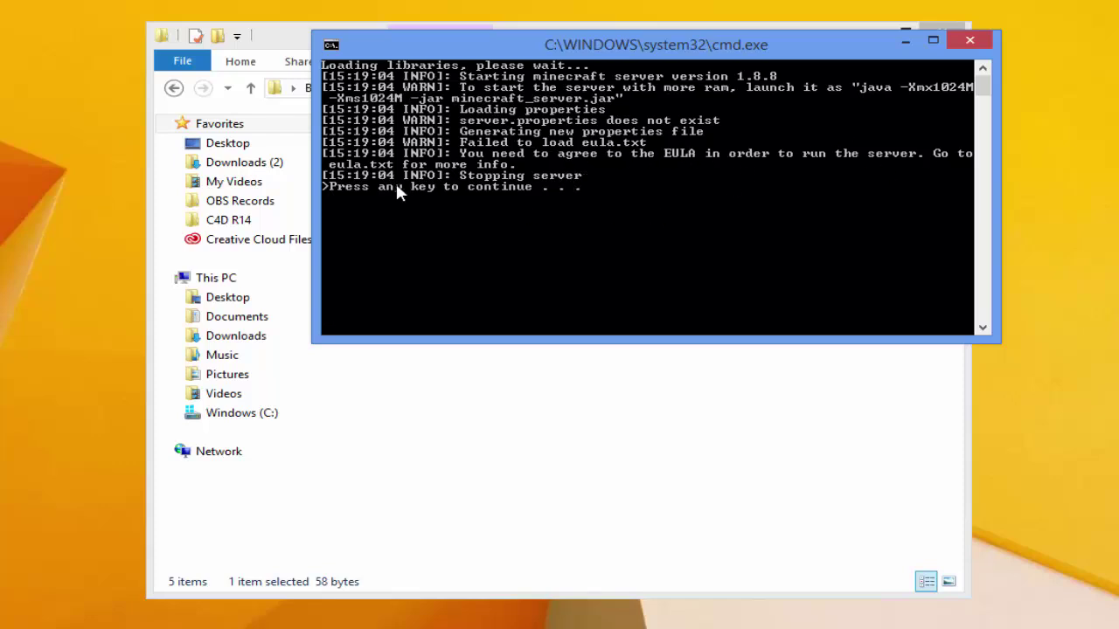
key("Return")
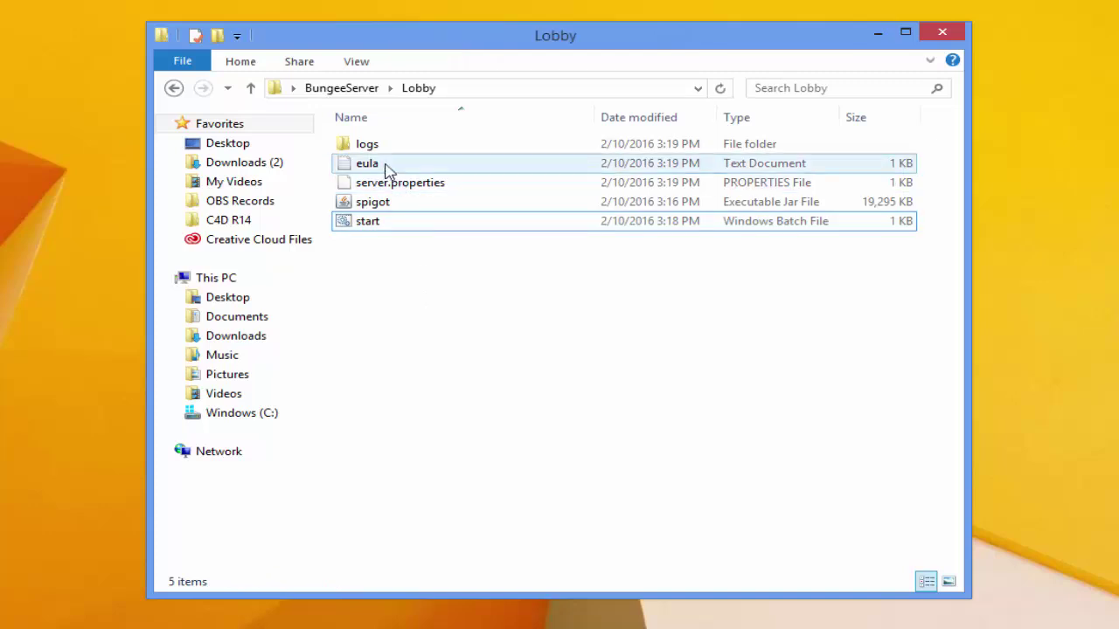
Step: Set eula to true in Lobby's eula text file, then save and close it
right_click(385, 163)
left_click(464, 217)
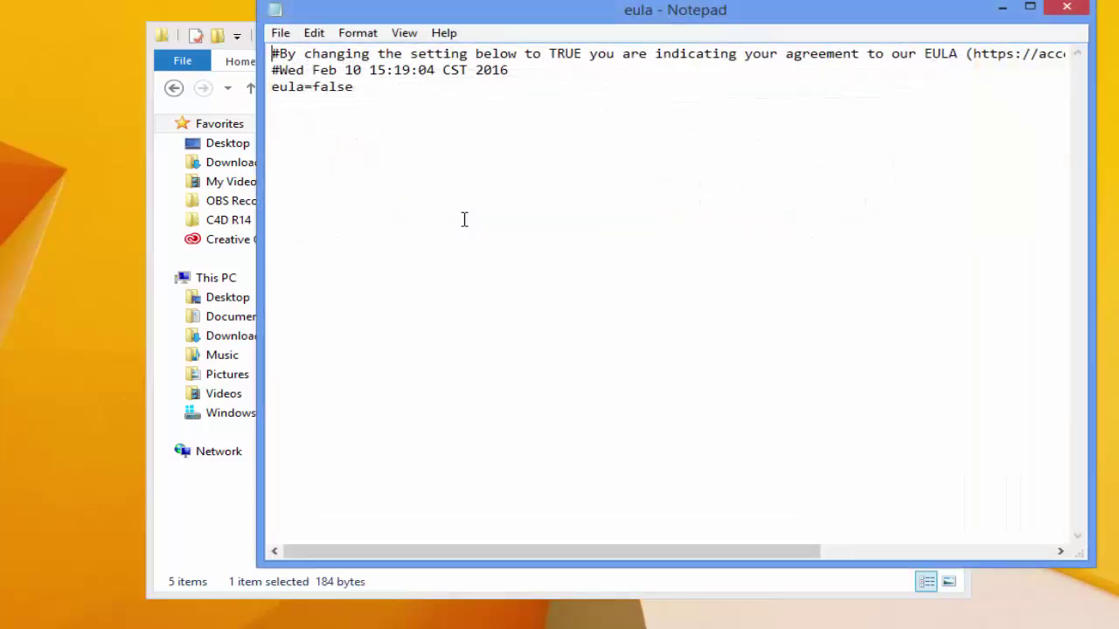
left_click_drag(364, 82, 316, 85)
type("true")
left_click(280, 33)
left_click(328, 94)
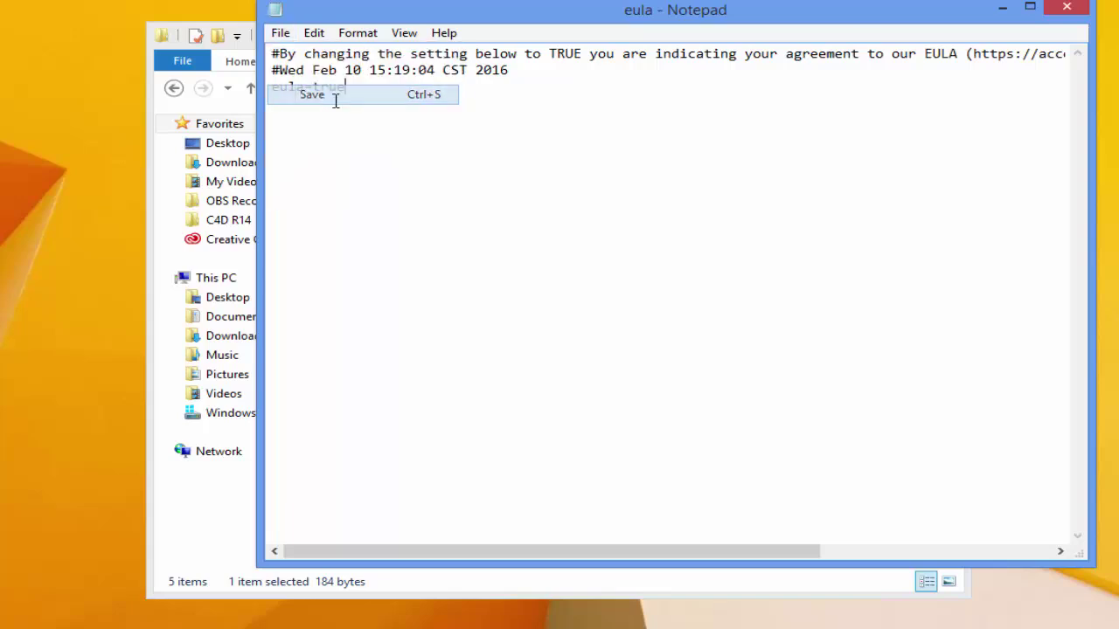
left_click(1054, 12)
Step: Run the Lobby server to generate its worlds and configuration files, then shut it down with the stop command
double_click(448, 222)
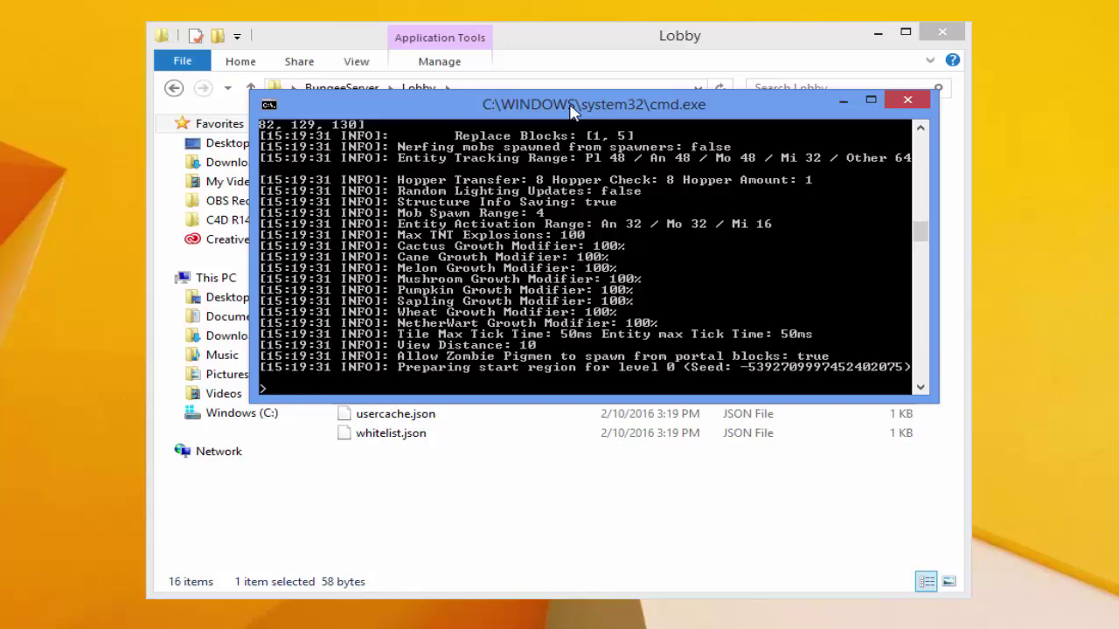
left_click_drag(572, 107, 809, 177)
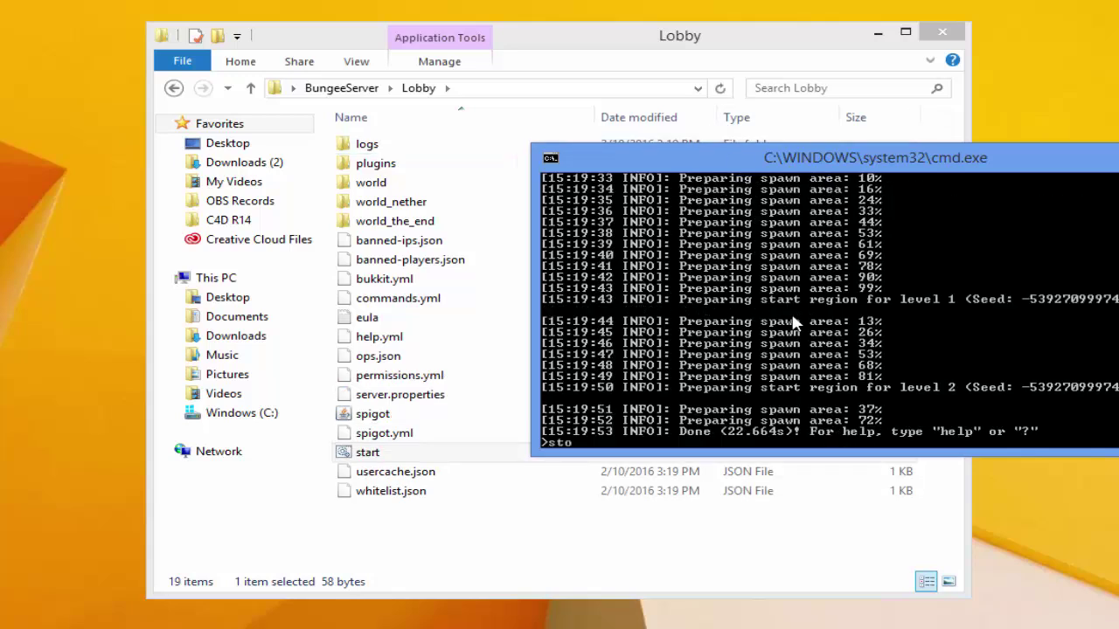
type("p")
key("Return")
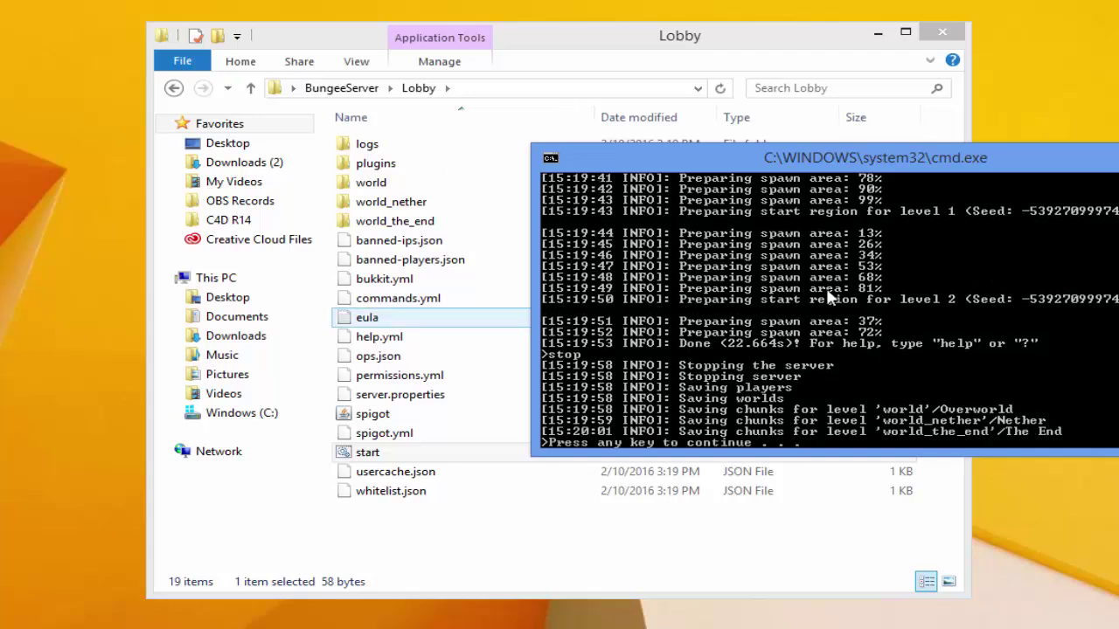
key("Return")
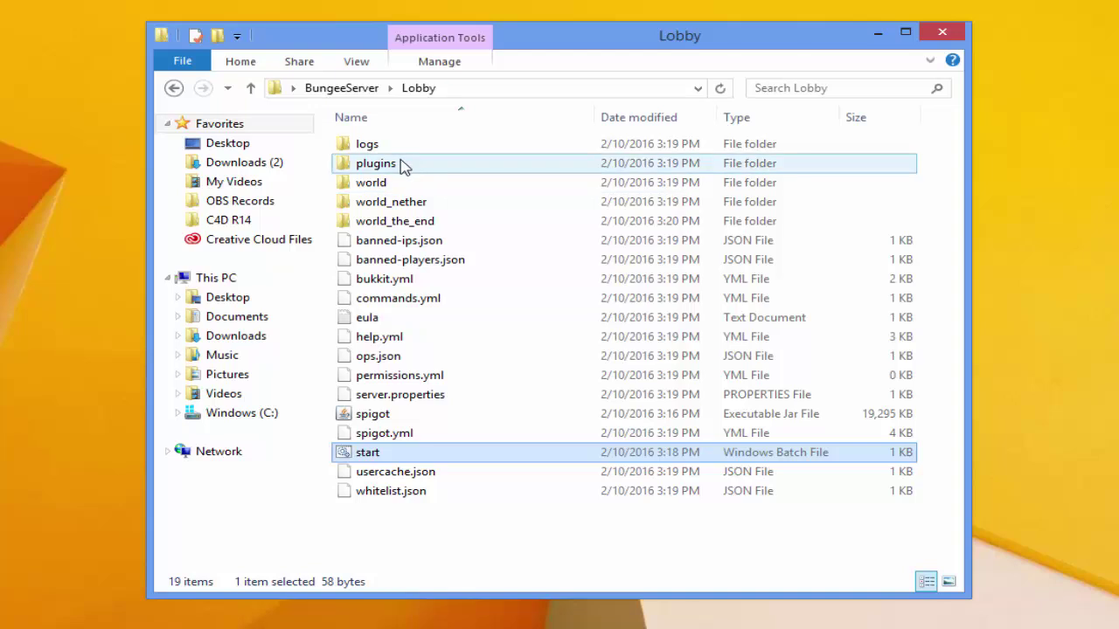
Step: Open the Lobby server's server.properties file in Notepad++
left_click(435, 395)
right_click(434, 395)
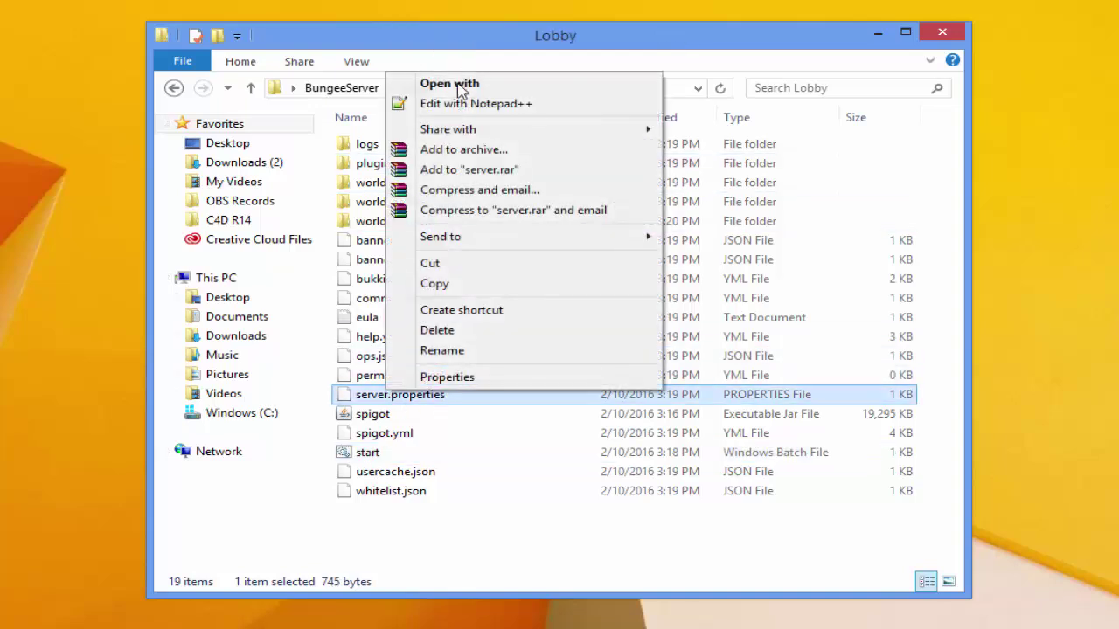
left_click(459, 100)
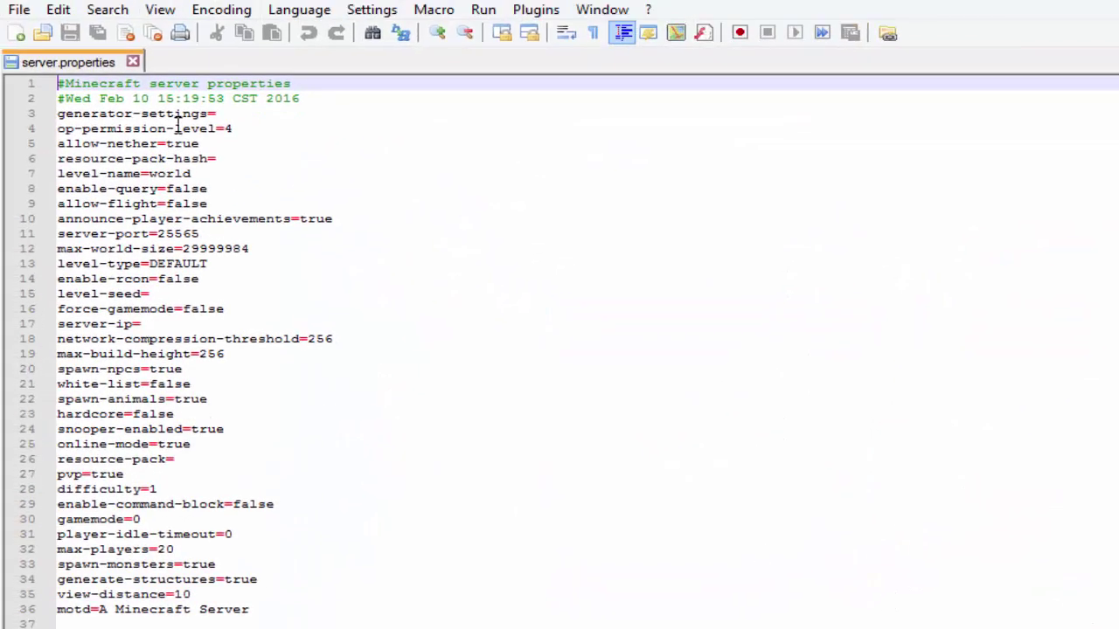
Step: Set online-mode to false in the Lobby server's server.properties
left_click_drag(237, 445, 160, 446)
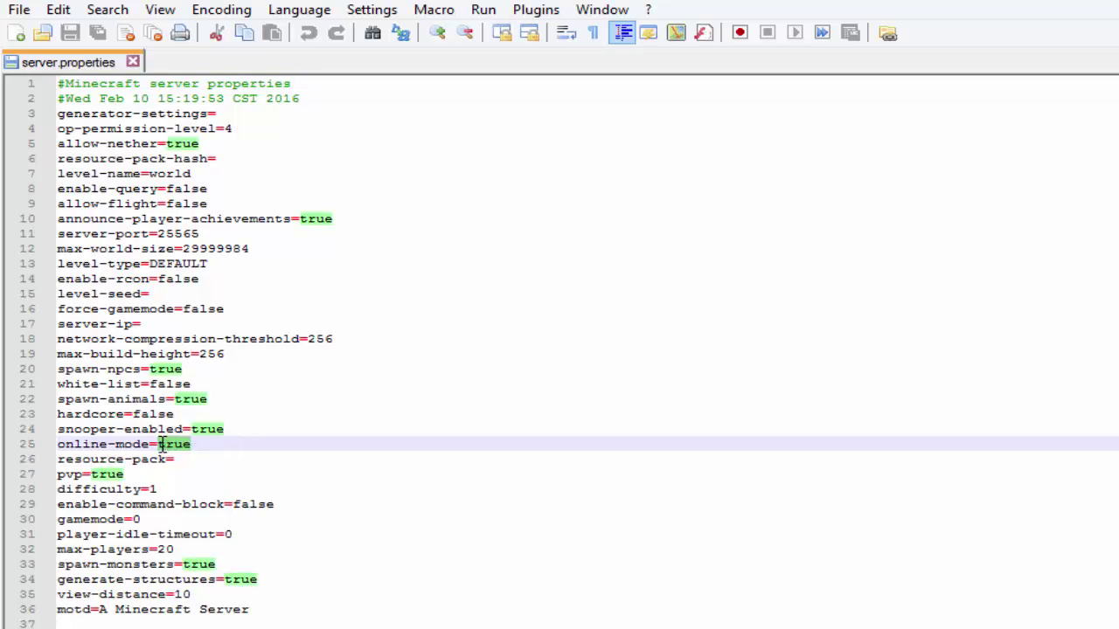
type("fals")
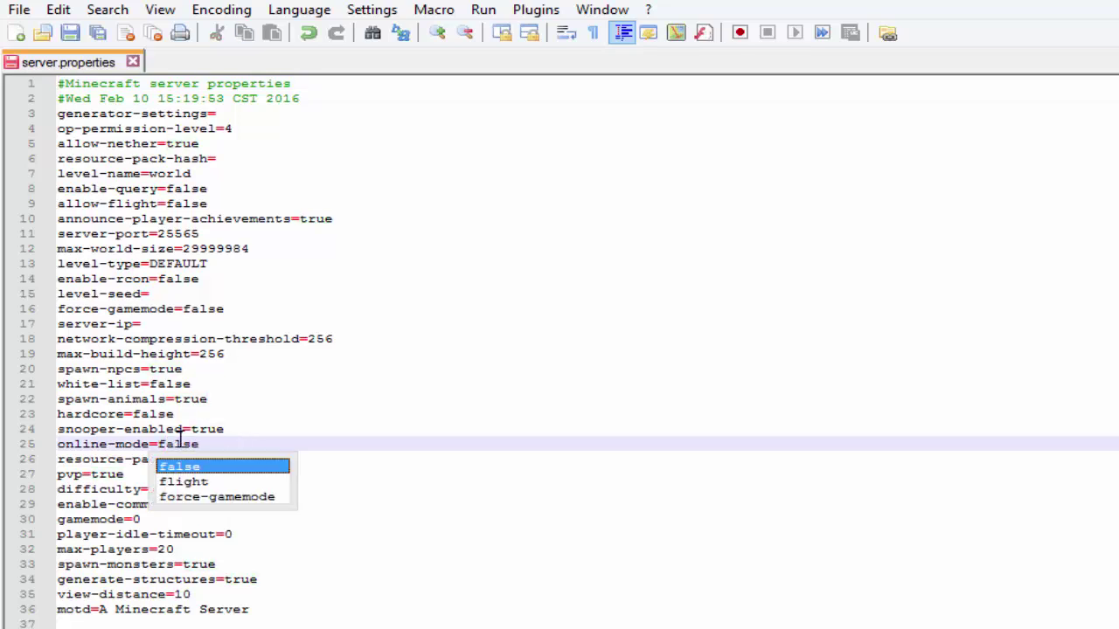
left_click(146, 369)
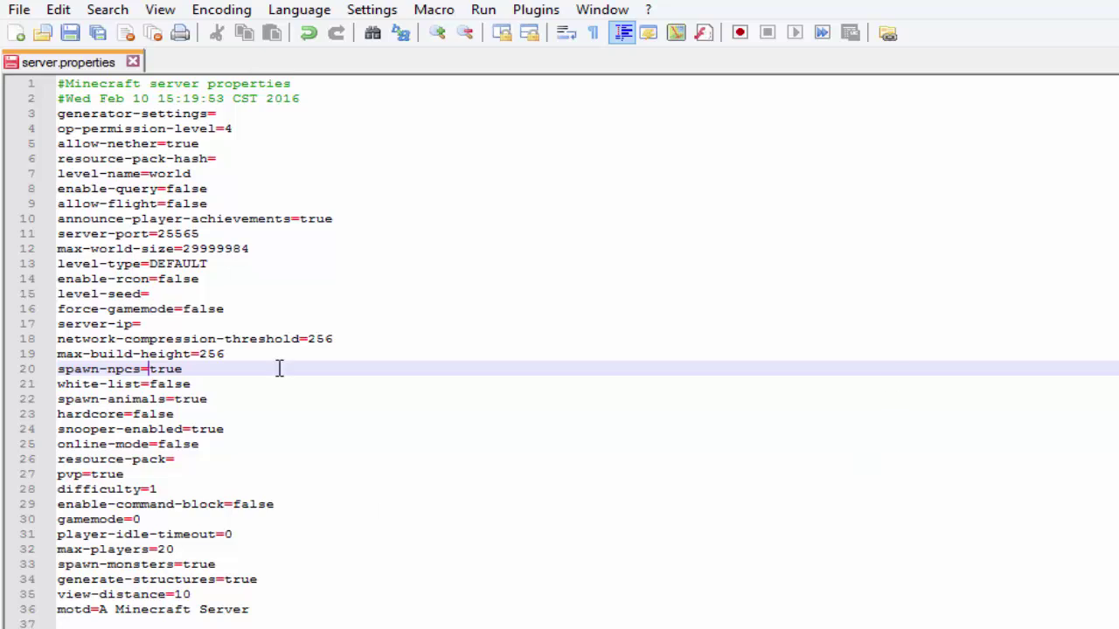
left_click(227, 231)
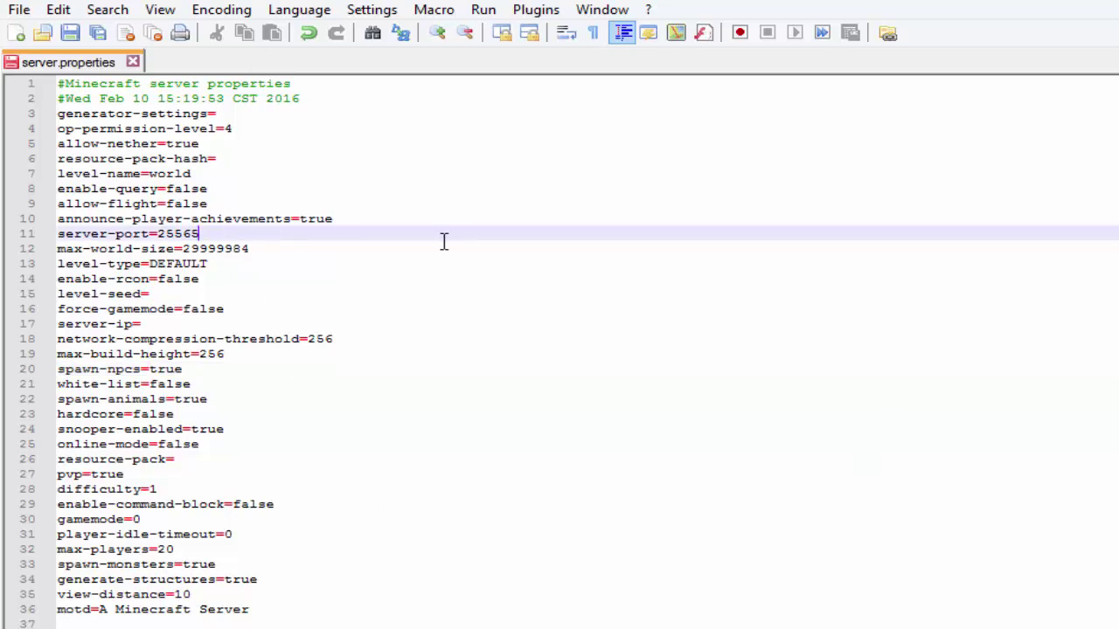
left_click(486, 201)
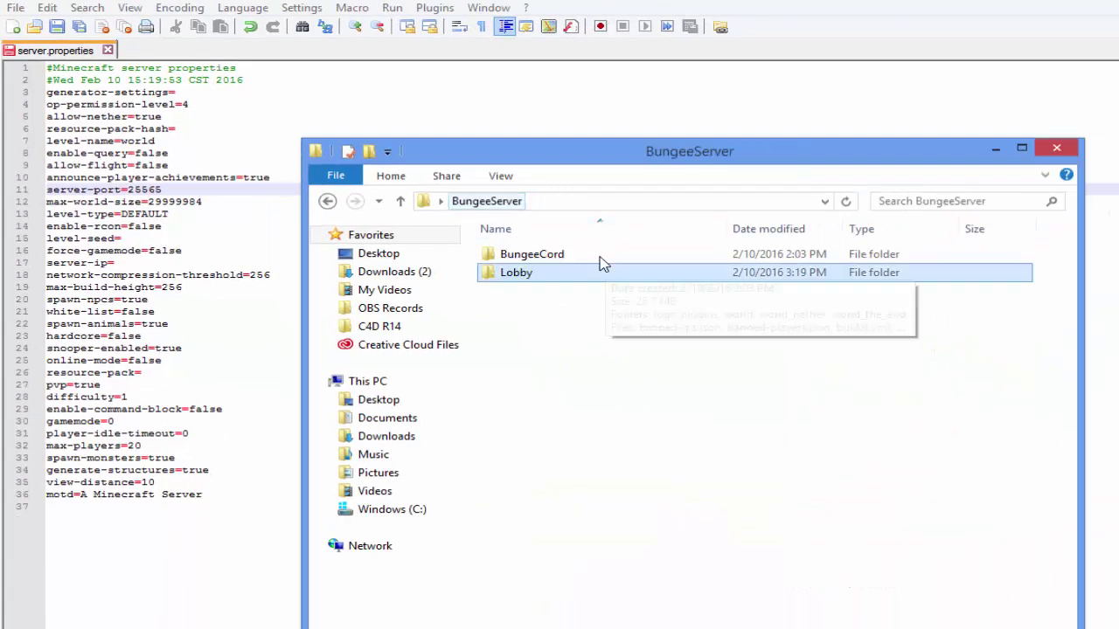
double_click(602, 255)
right_click(560, 318)
left_click(622, 339)
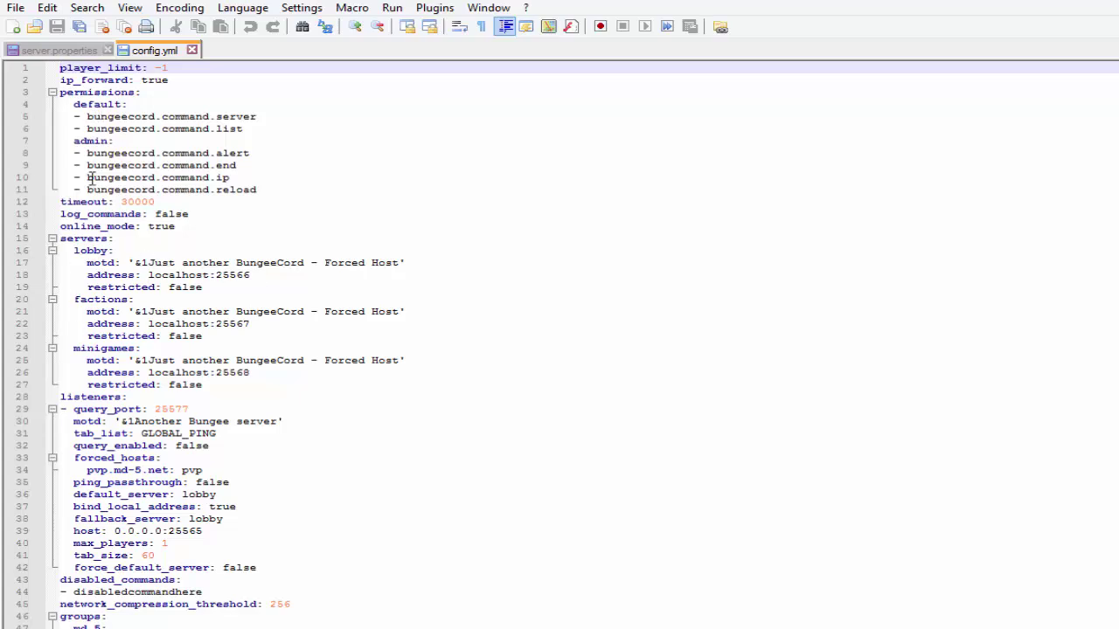
left_click(59, 51)
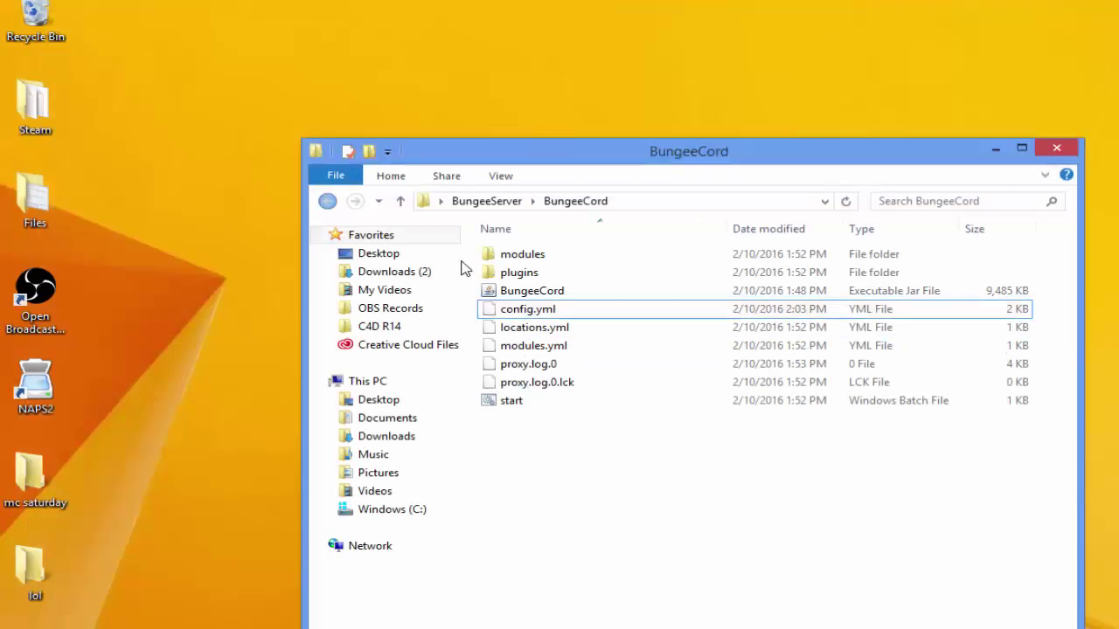
Step: Return to the Lobby folder and open its spigot.yml in Notepad++
left_click(327, 201)
left_click(572, 273)
double_click(573, 274)
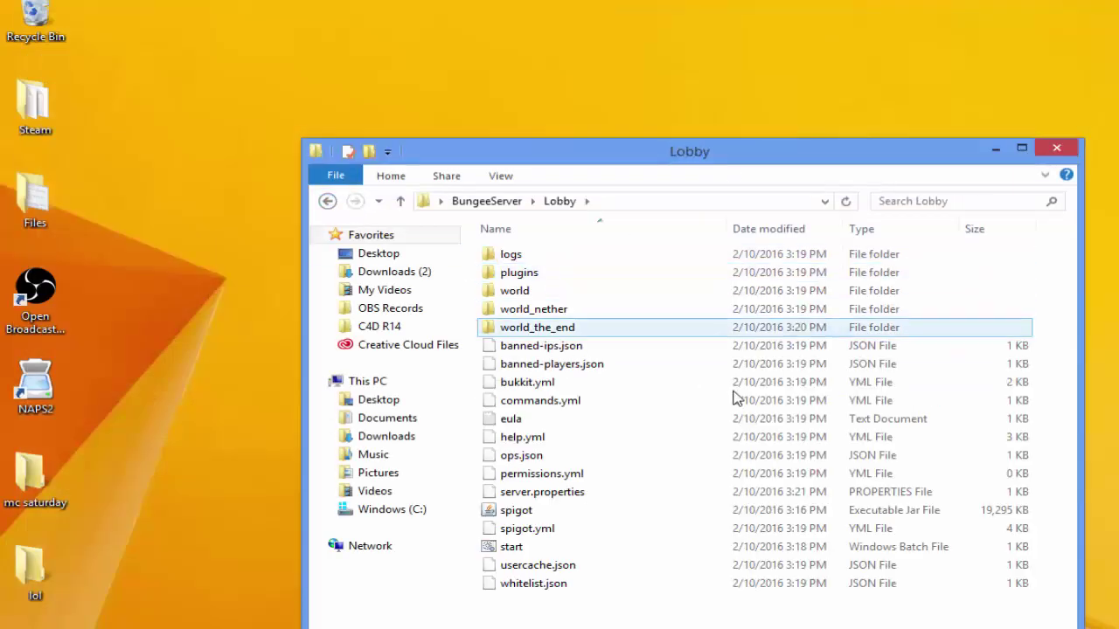
left_click(557, 530)
right_click(557, 530)
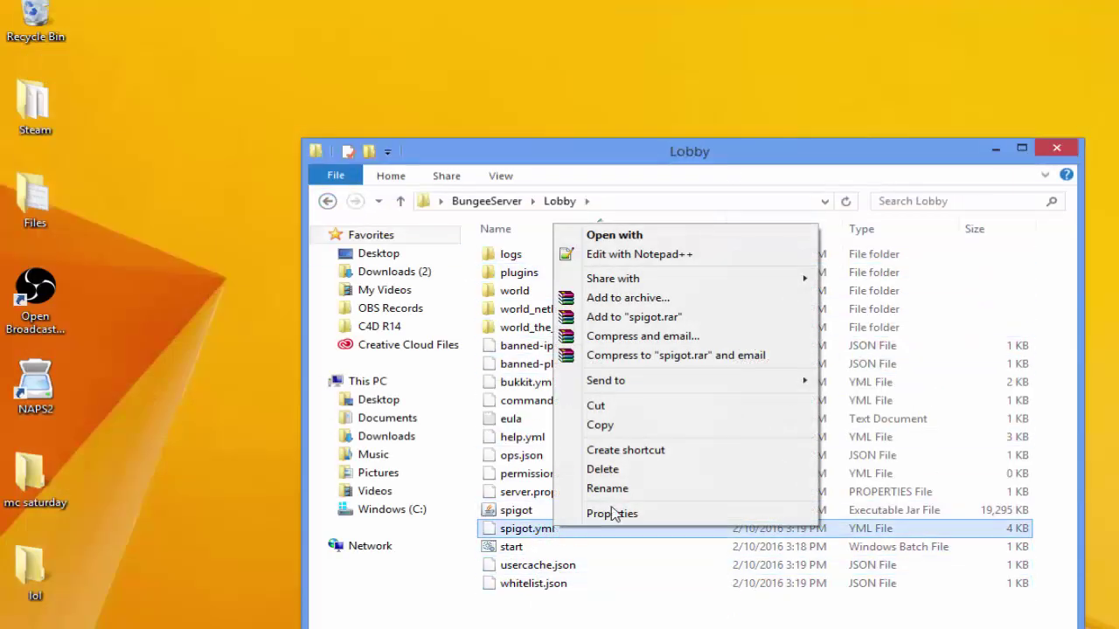
left_click(659, 262)
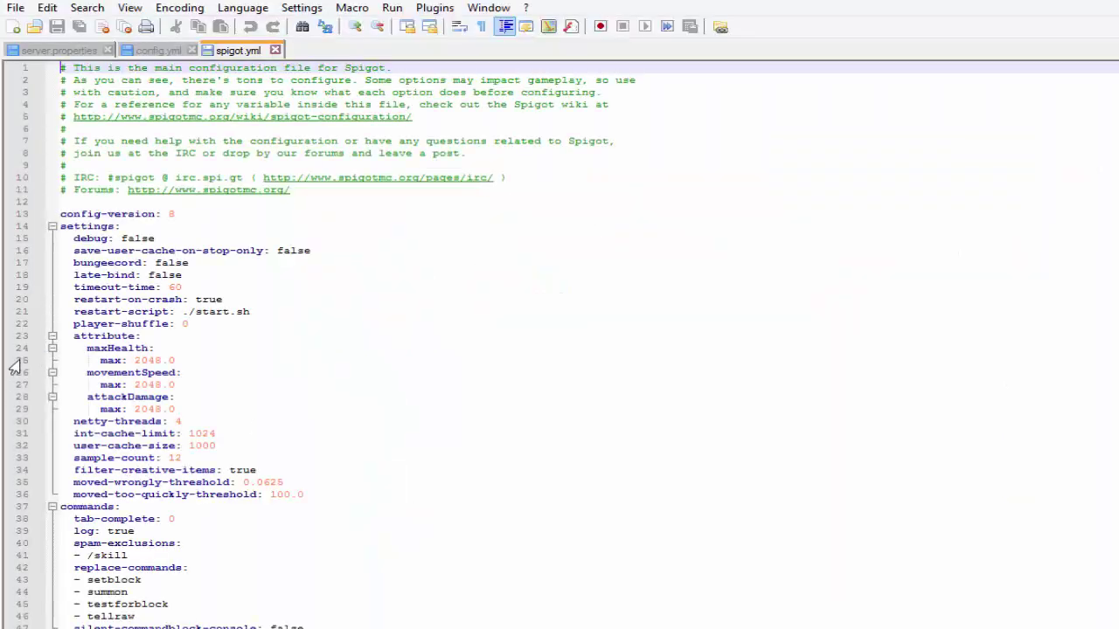
Step: Set bungeecord to true in Lobby's spigot.yml, save the file and return to the Lobby folder
double_click(166, 263)
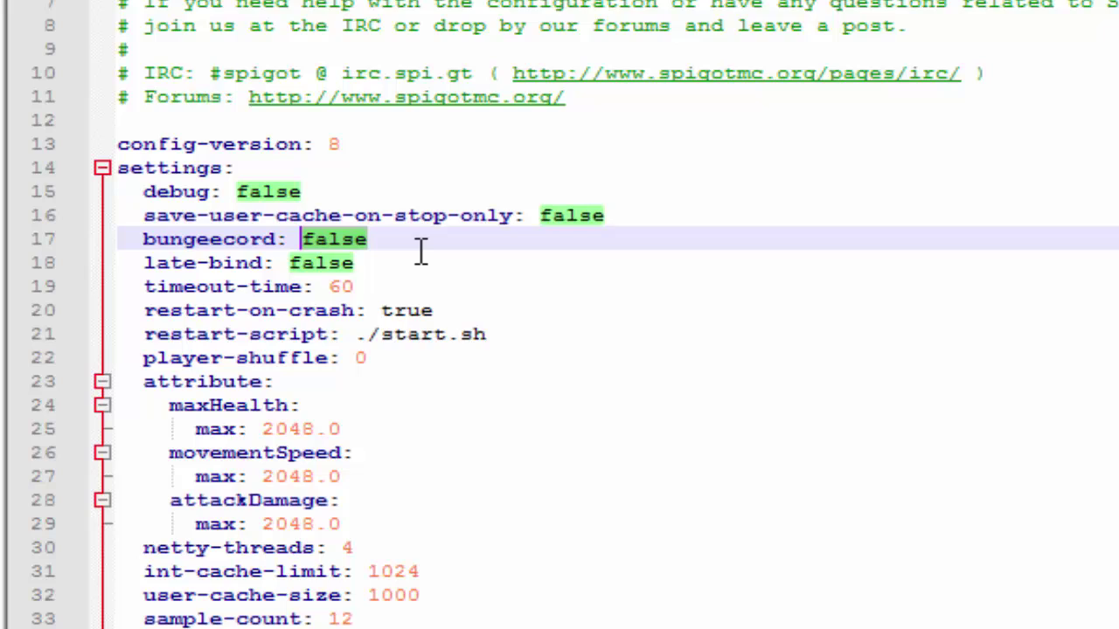
type("true")
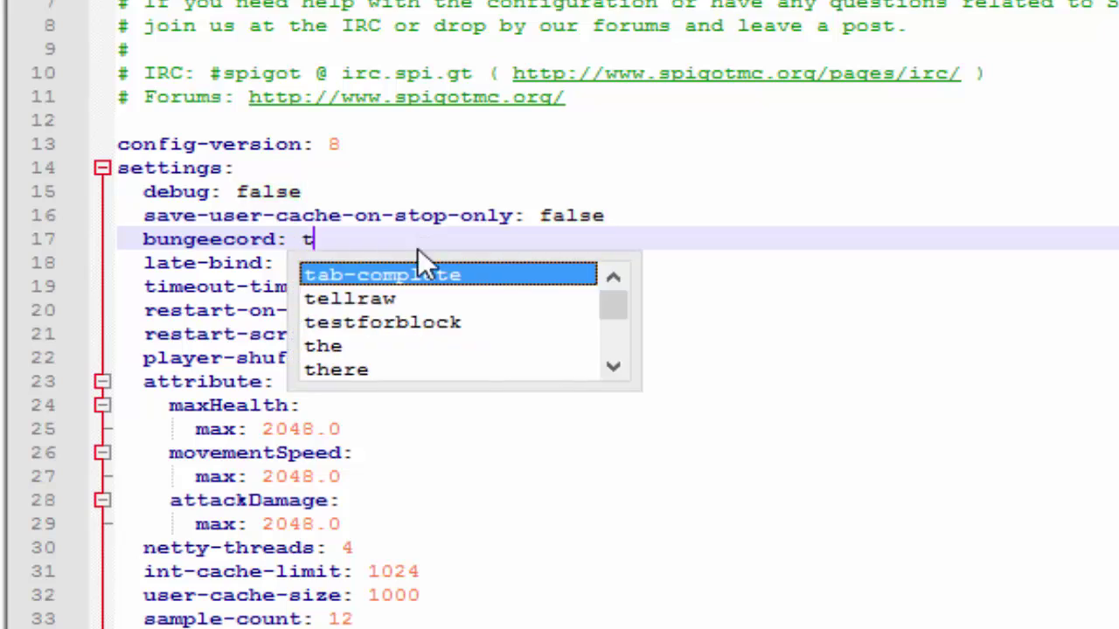
left_click(253, 215)
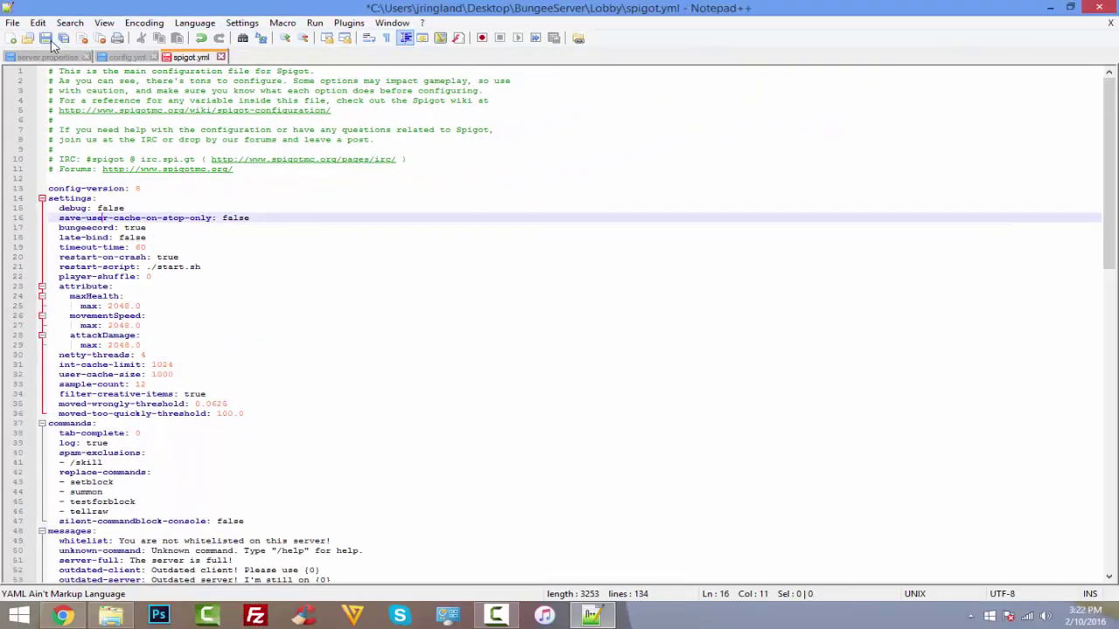
left_click(47, 39)
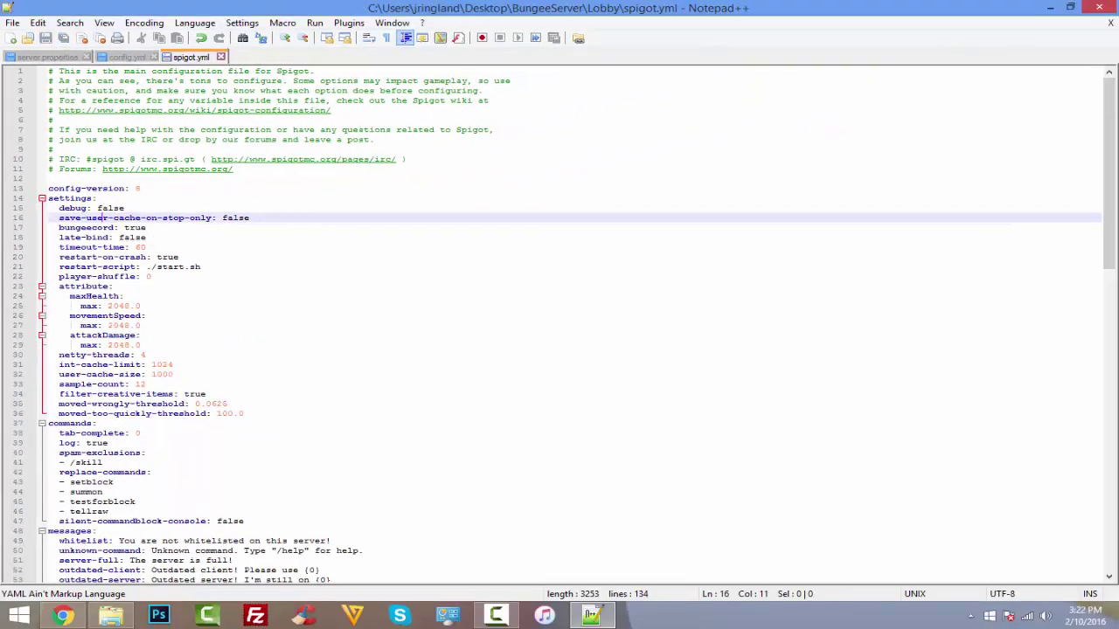
key("alt+F4")
left_click(111, 615)
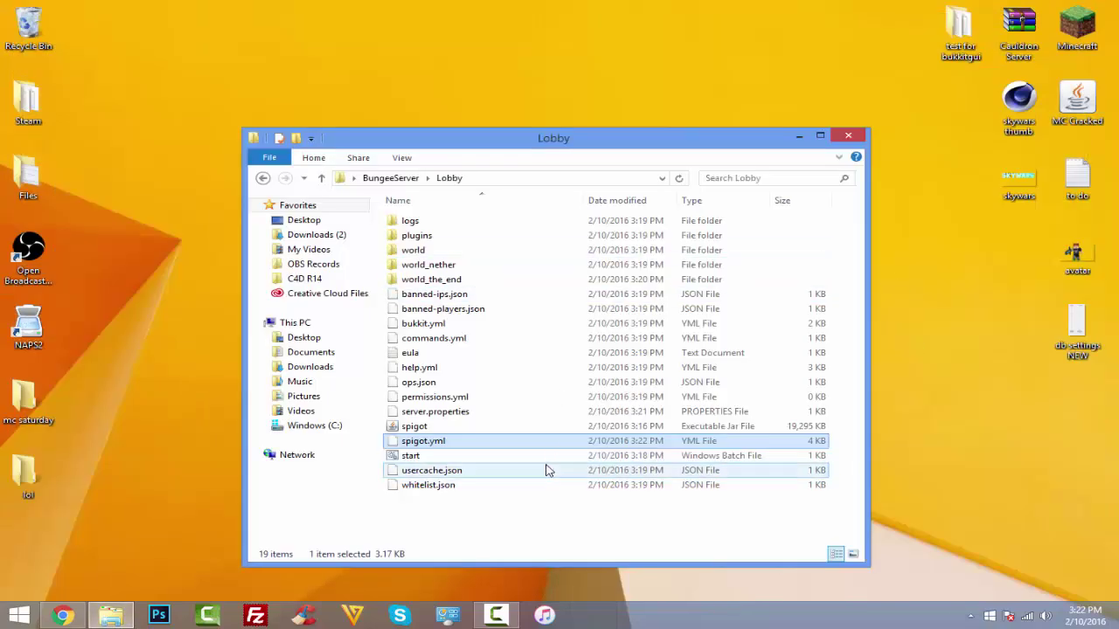
Step: Open Lobby's bukkit.yml in Notepad++, set connection-throttle to -1 and close the editor
left_click(442, 325)
right_click(443, 324)
left_click(512, 343)
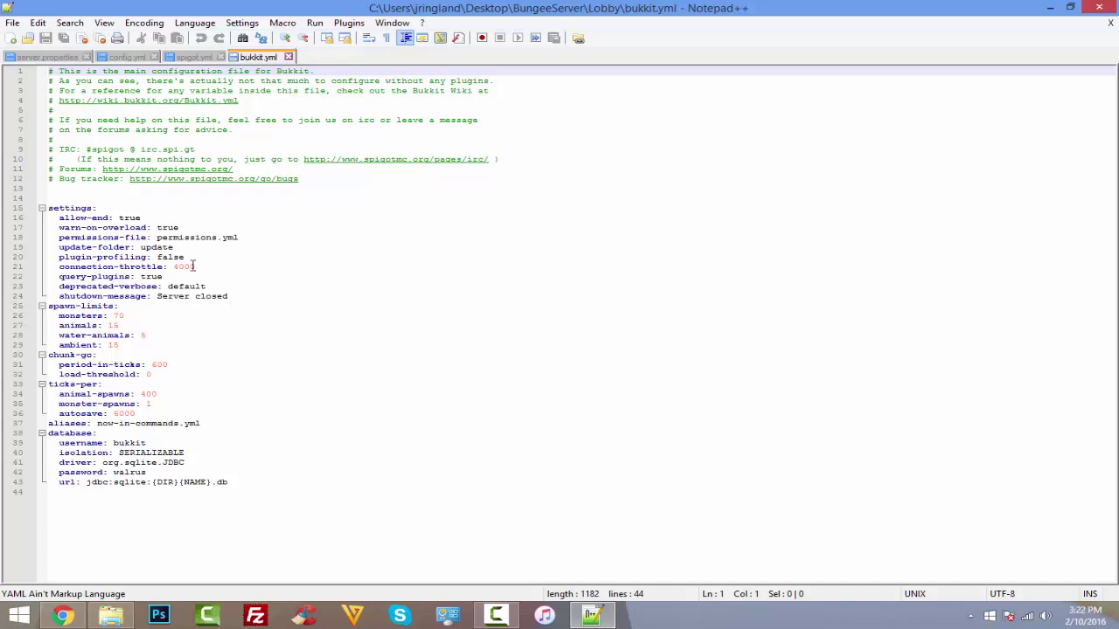
left_click_drag(199, 267, 180, 267)
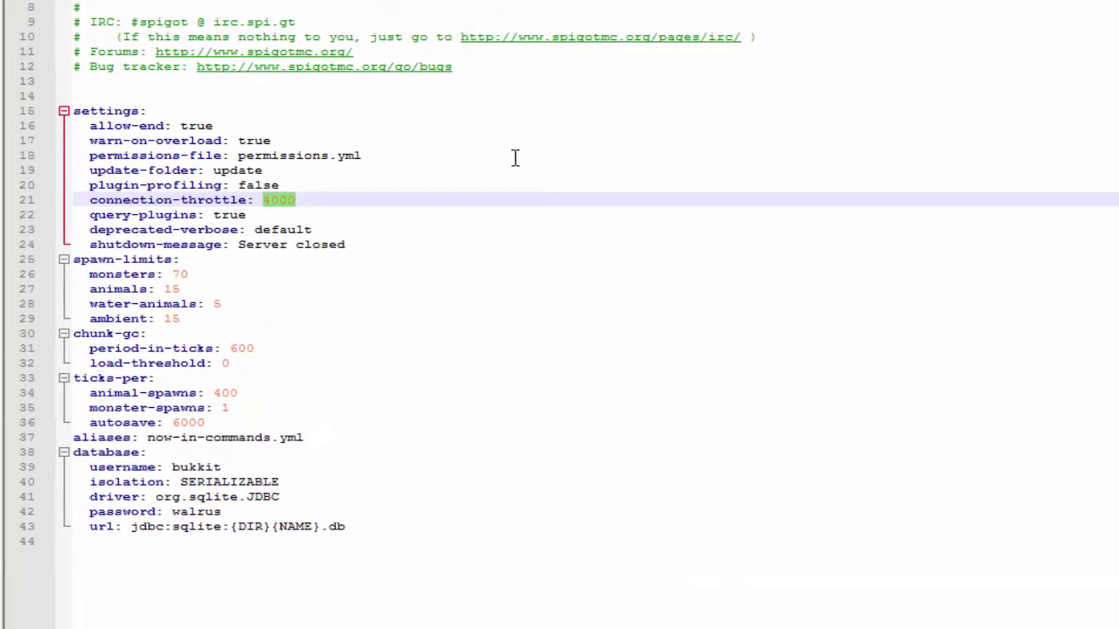
type("-1")
key("Escape")
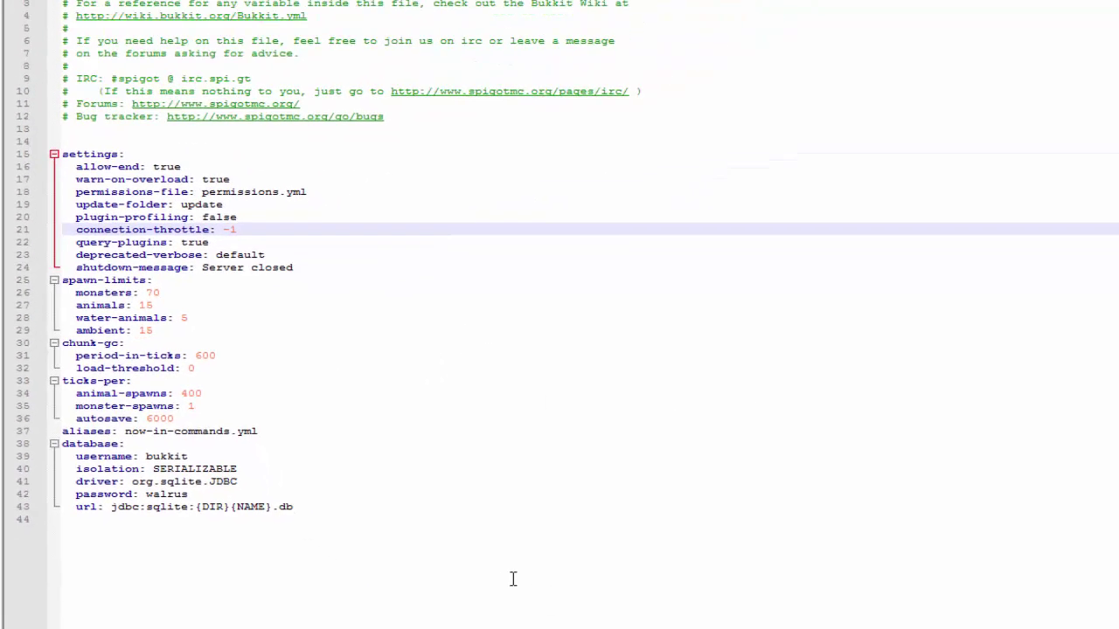
key("ctrl+a")
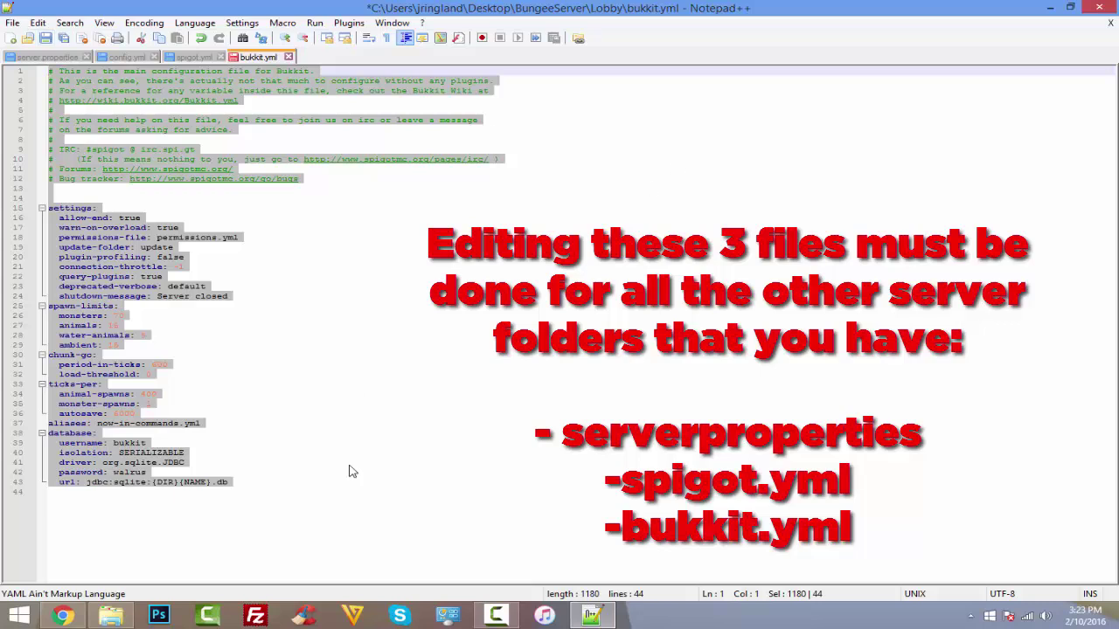
left_click(349, 472)
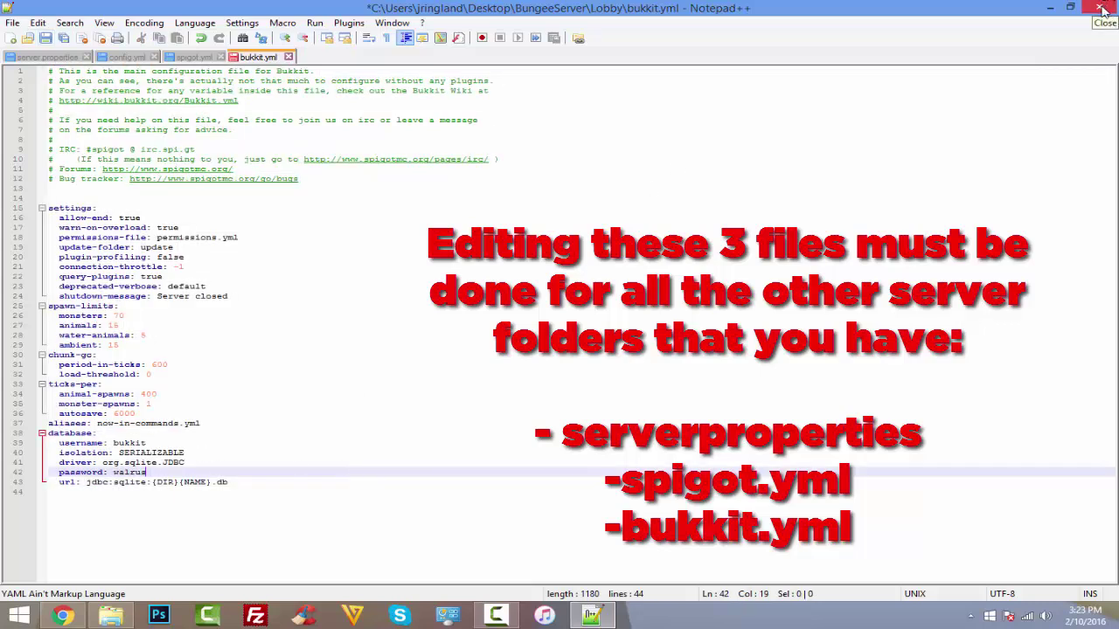
left_click(1102, 11)
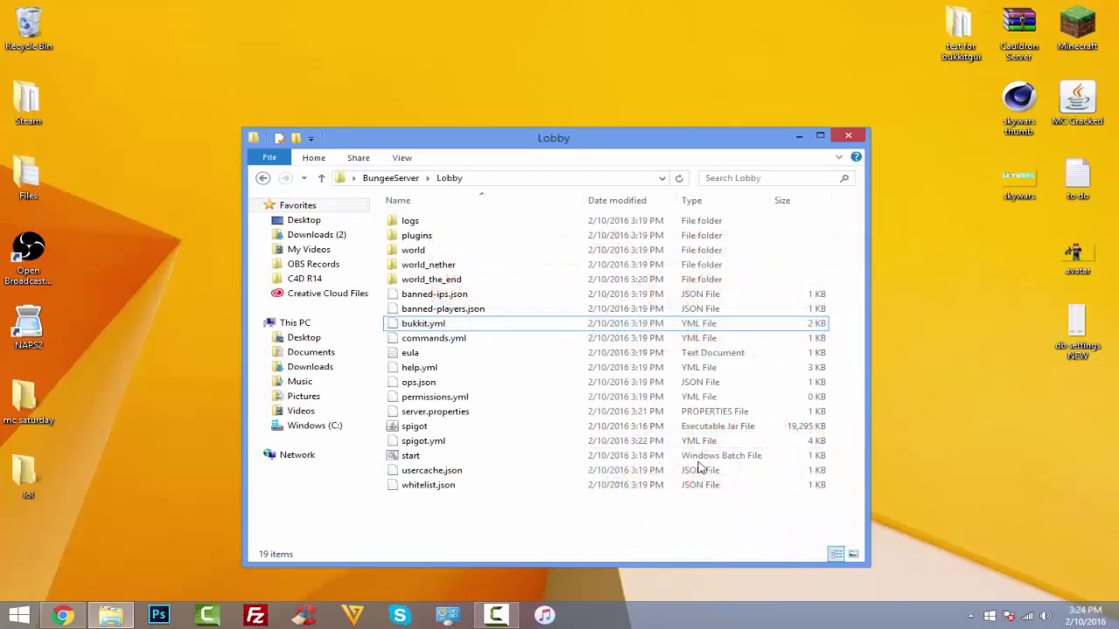
Step: Look inside the Lobby folder and its plugins folder, then return to the BungeeServer folder
key("BackSpace")
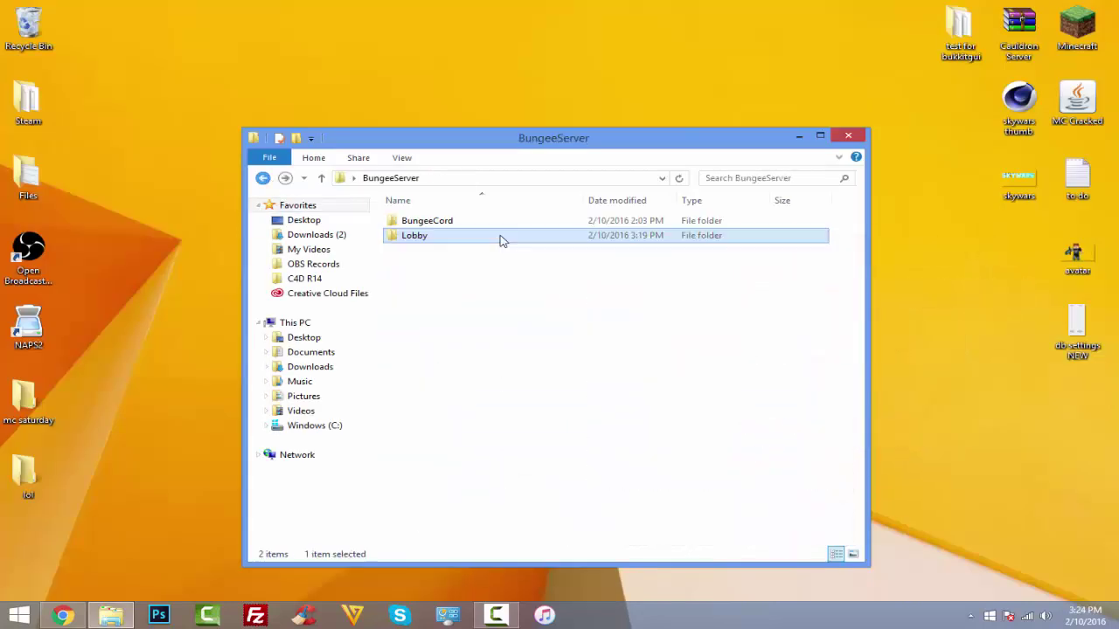
double_click(414, 236)
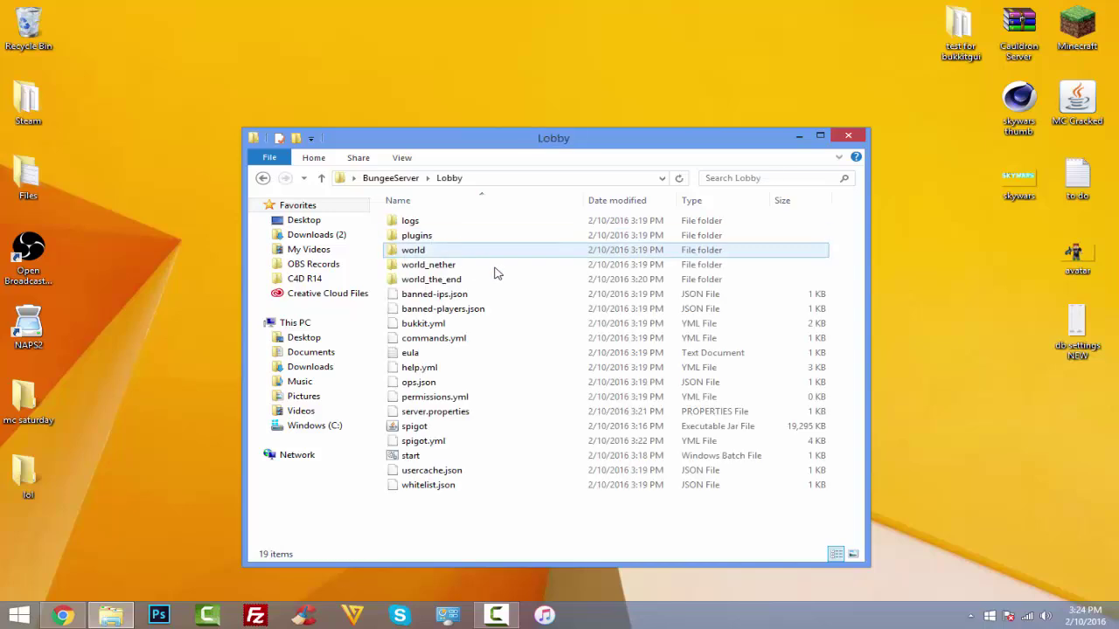
double_click(432, 236)
left_click(262, 177)
left_click(262, 178)
Step: Create a new folder named Factions inside the BungeeServer folder
right_click(444, 270)
mouse_move(522, 434)
left_click(677, 433)
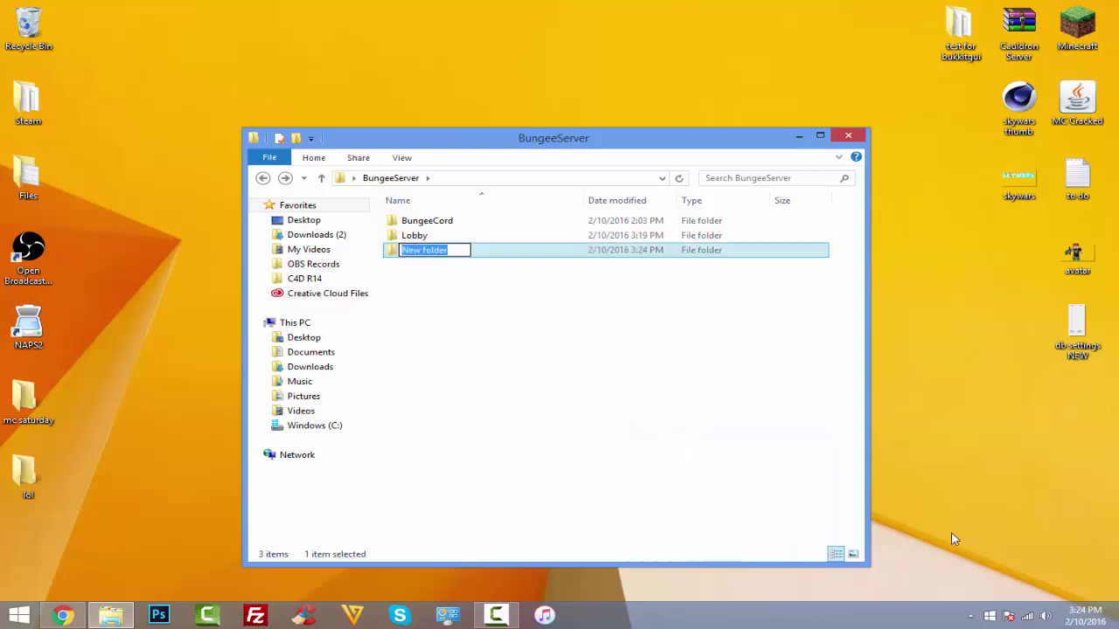
type("Mactions")
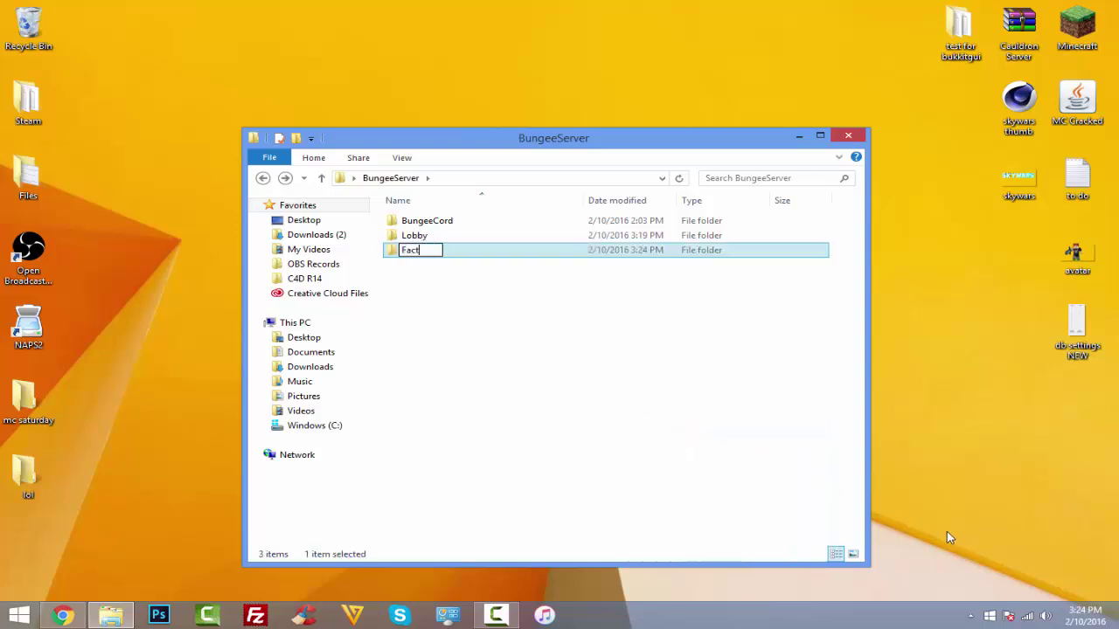
key("Return")
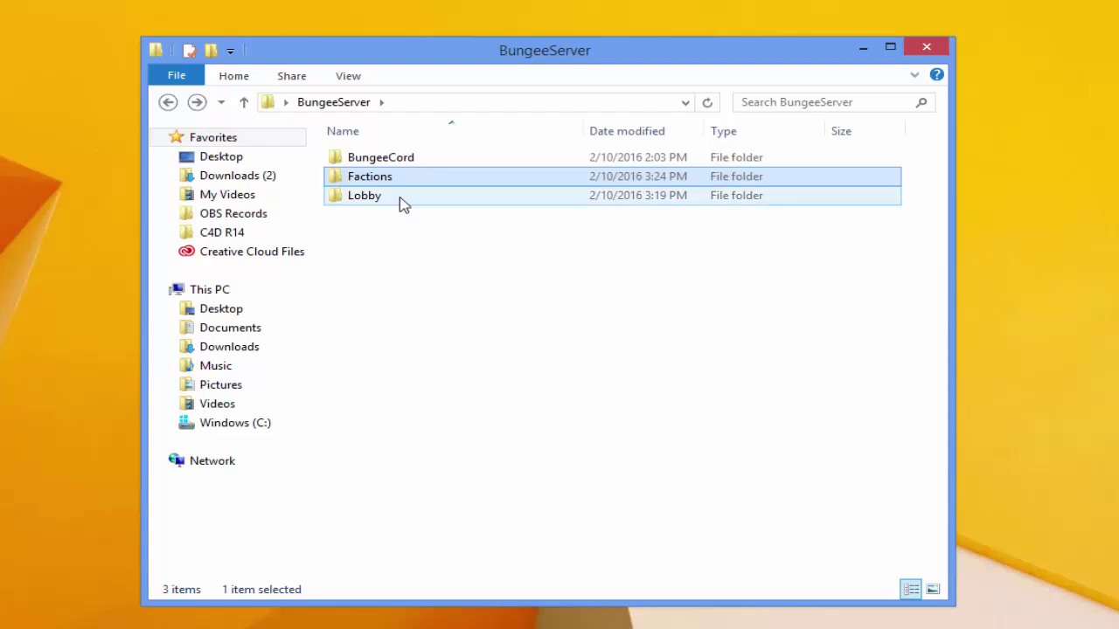
Step: Copy all files and folders from the Lobby folder into the Factions folder
double_click(406, 196)
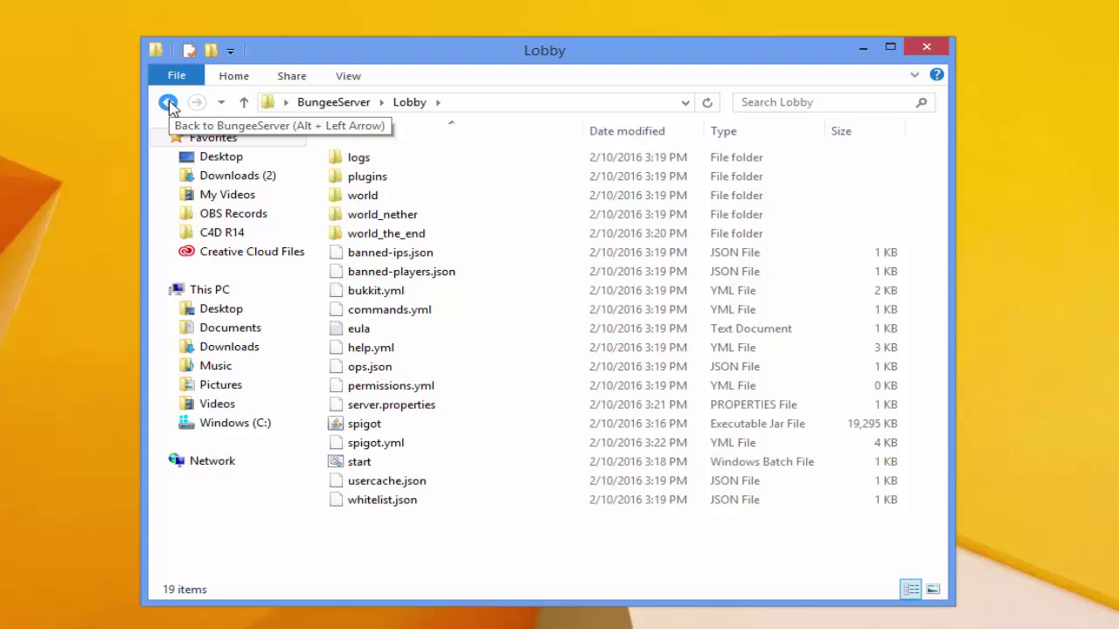
left_click_drag(404, 567, 404, 122)
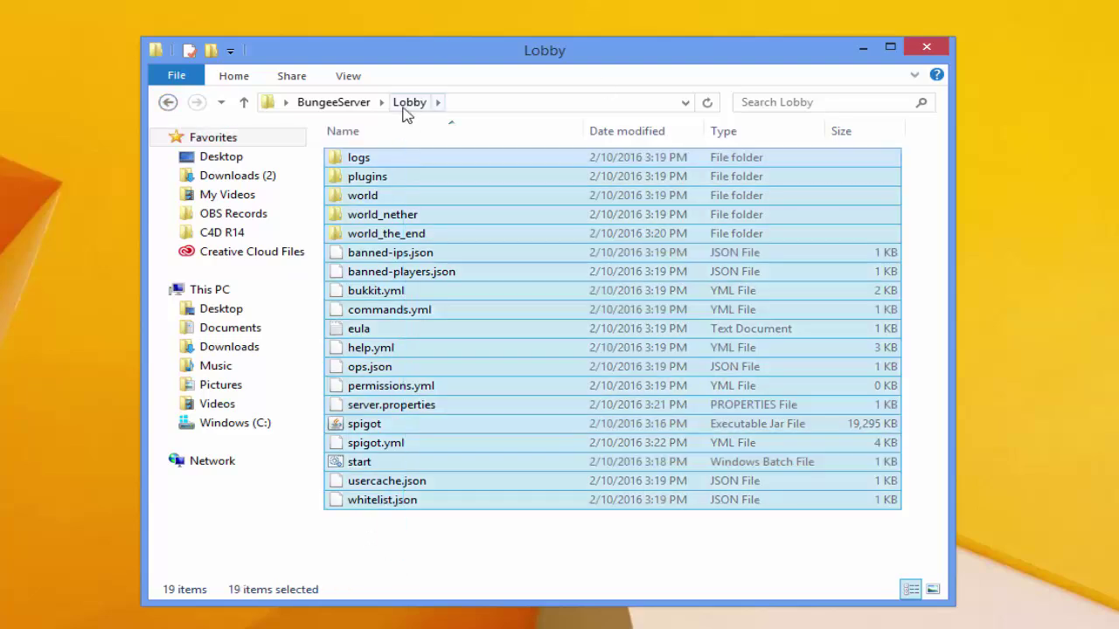
left_click(167, 103)
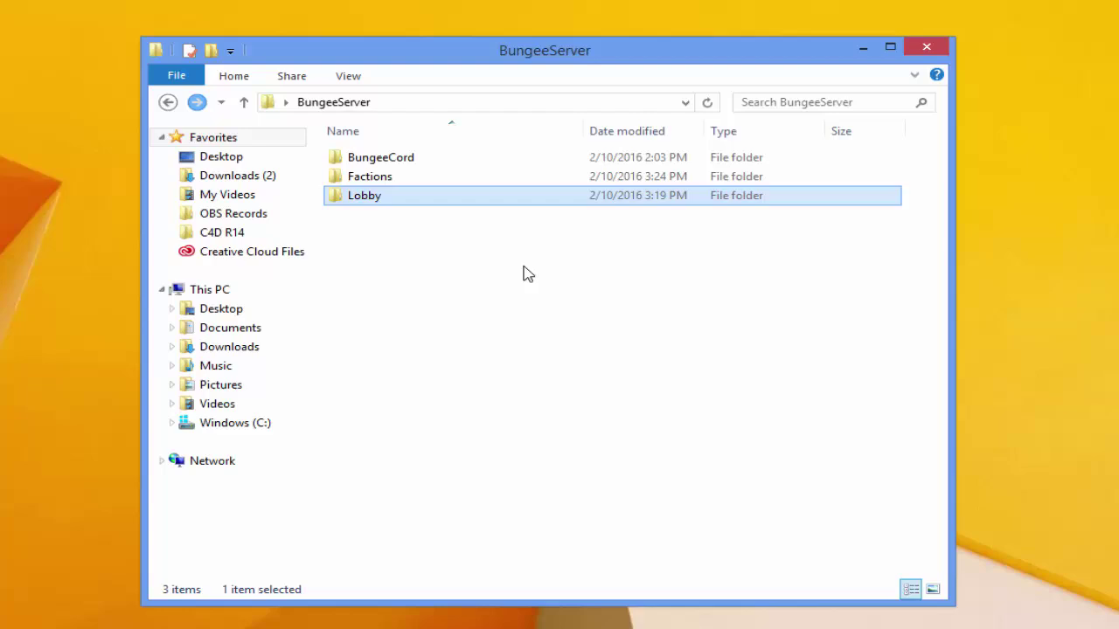
double_click(385, 183)
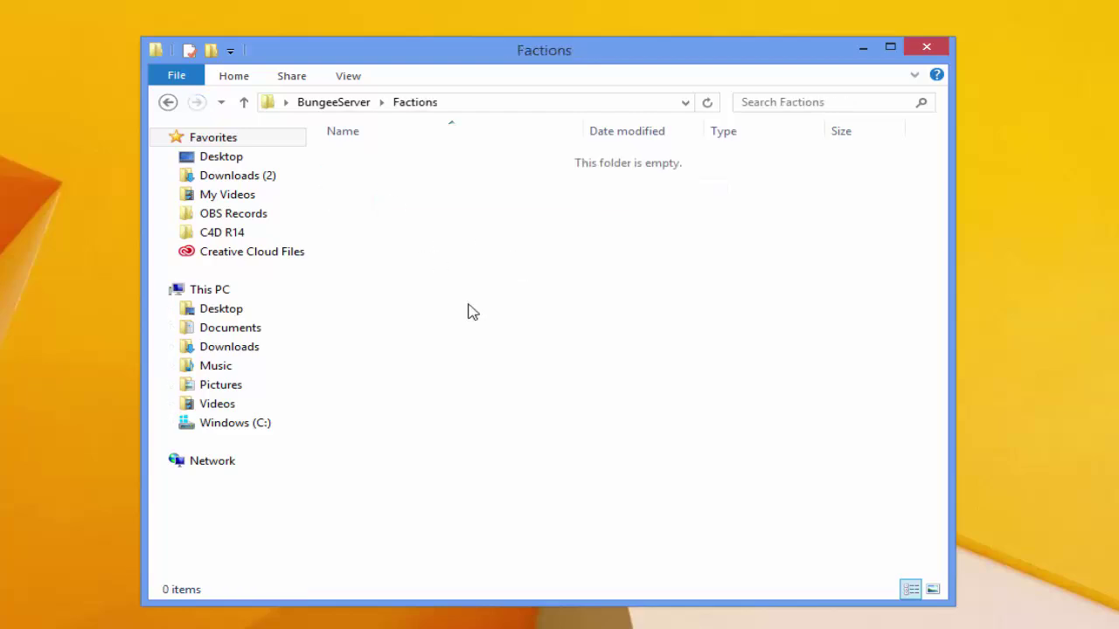
key("ctrl+v")
left_click(487, 517)
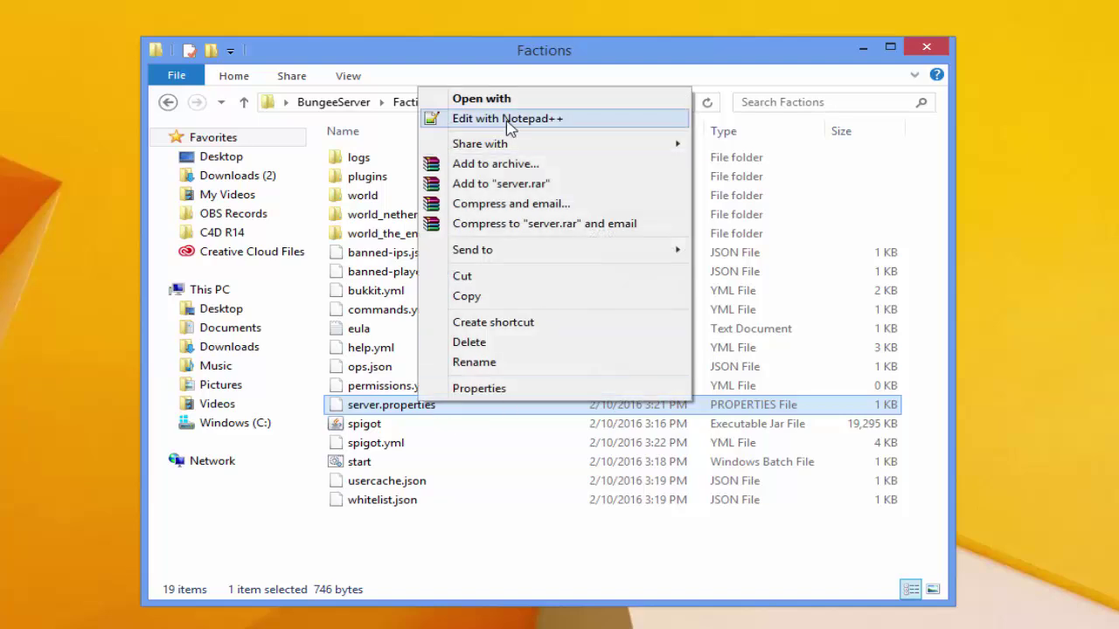
Step: Open the Factions server.properties in Notepad++, set server-port to 25567, then save and close it
left_click(507, 119)
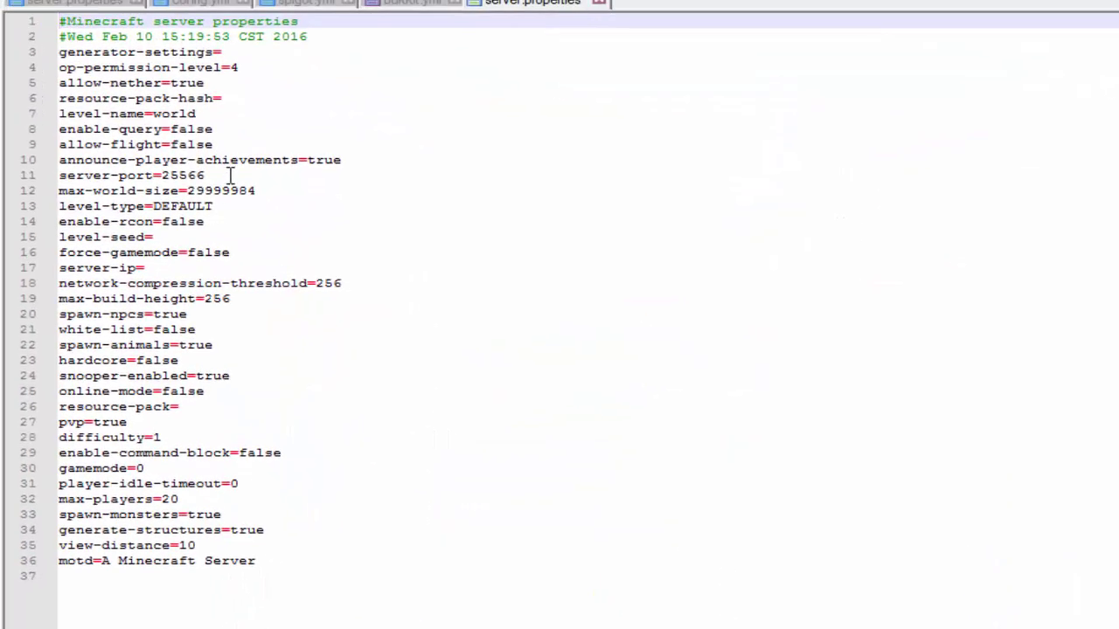
left_click(210, 175)
key("BackSpace")
type("7")
key("ctrl+s")
key("alt+F4")
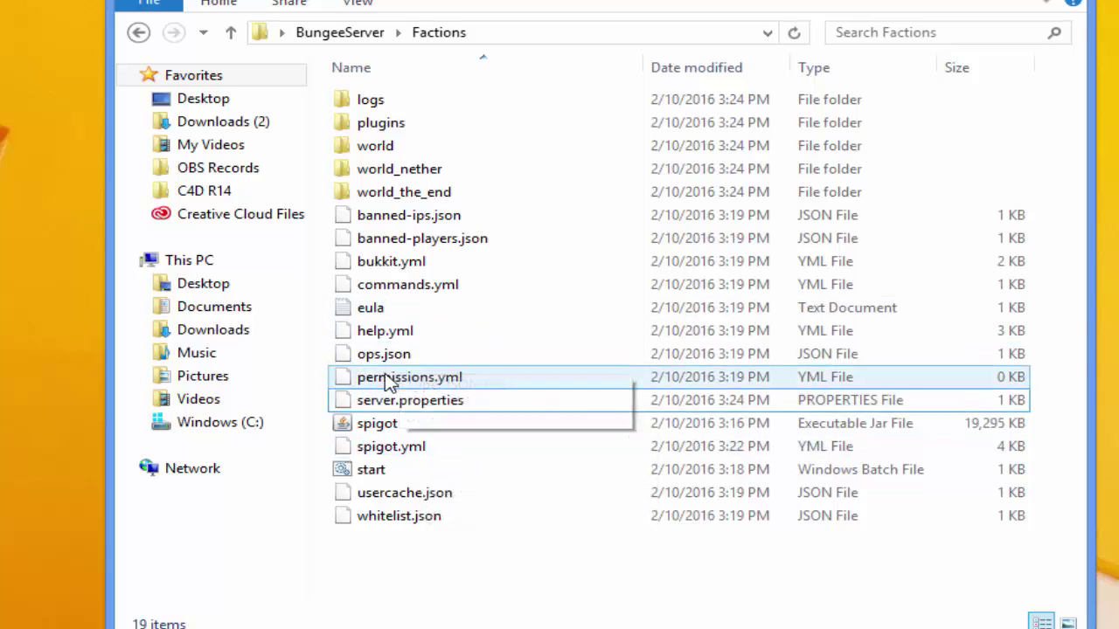
left_click(405, 404)
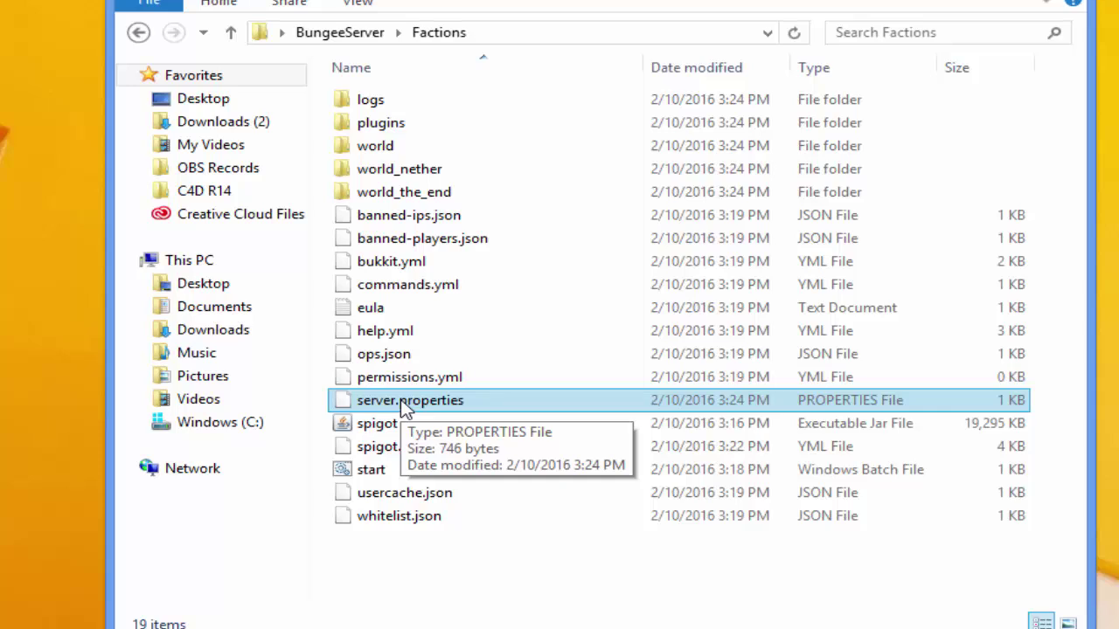
left_click(449, 407, "ctrl")
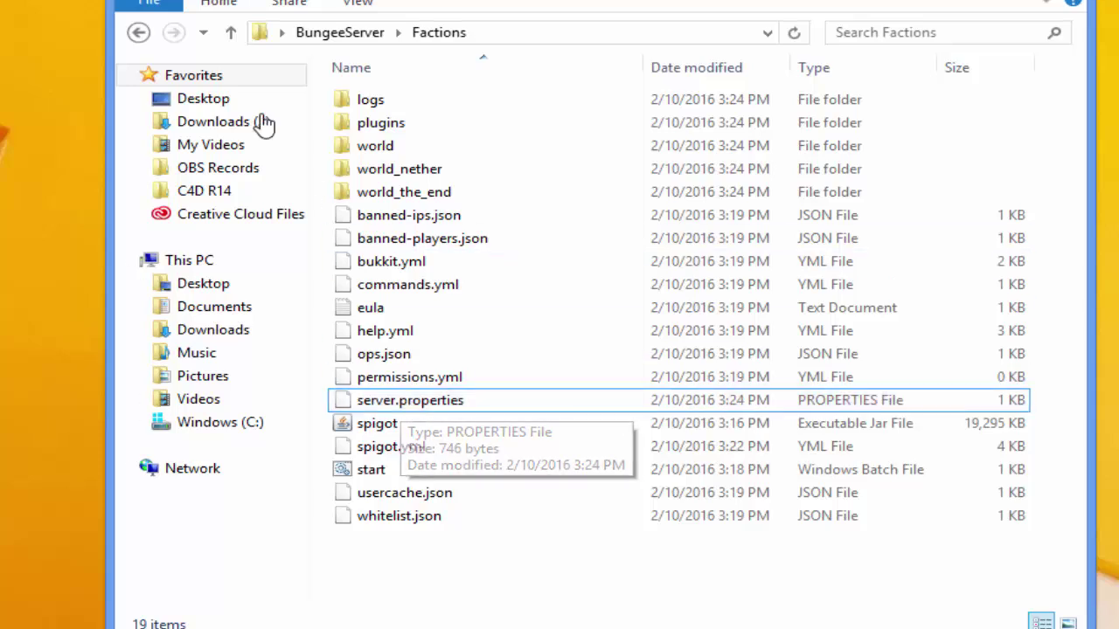
Step: Create a folder named Minigames inside the BungeeServer folder and paste the copied Lobby server files into it
left_click(138, 33)
left_click(444, 232)
right_click(398, 180)
left_click(804, 459)
left_click(530, 284)
right_click(428, 172)
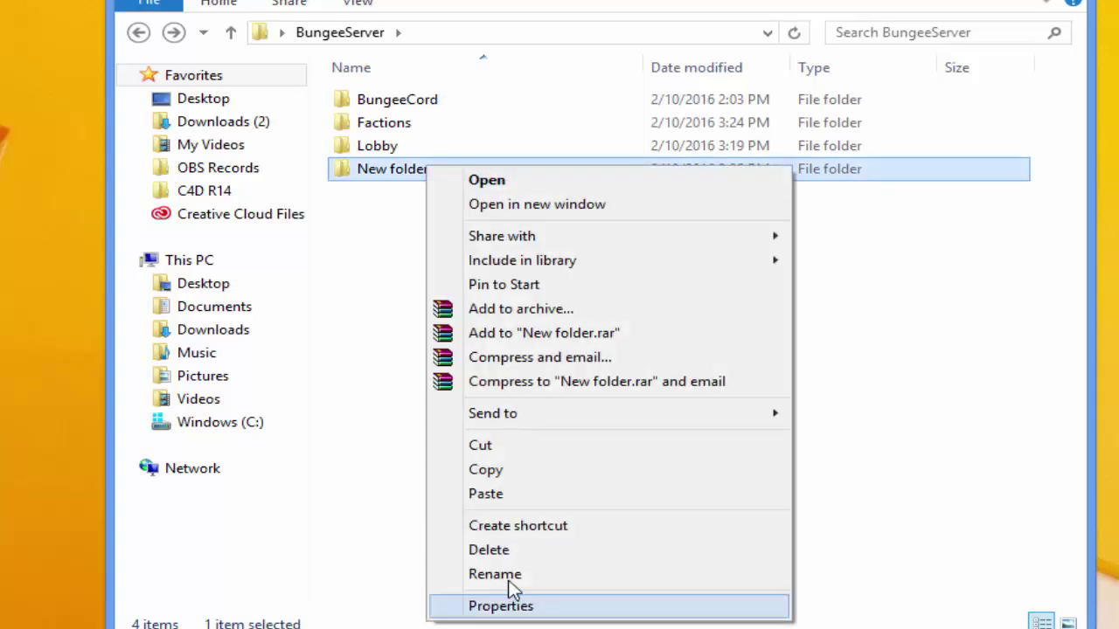
left_click(502, 574)
type("Minigames")
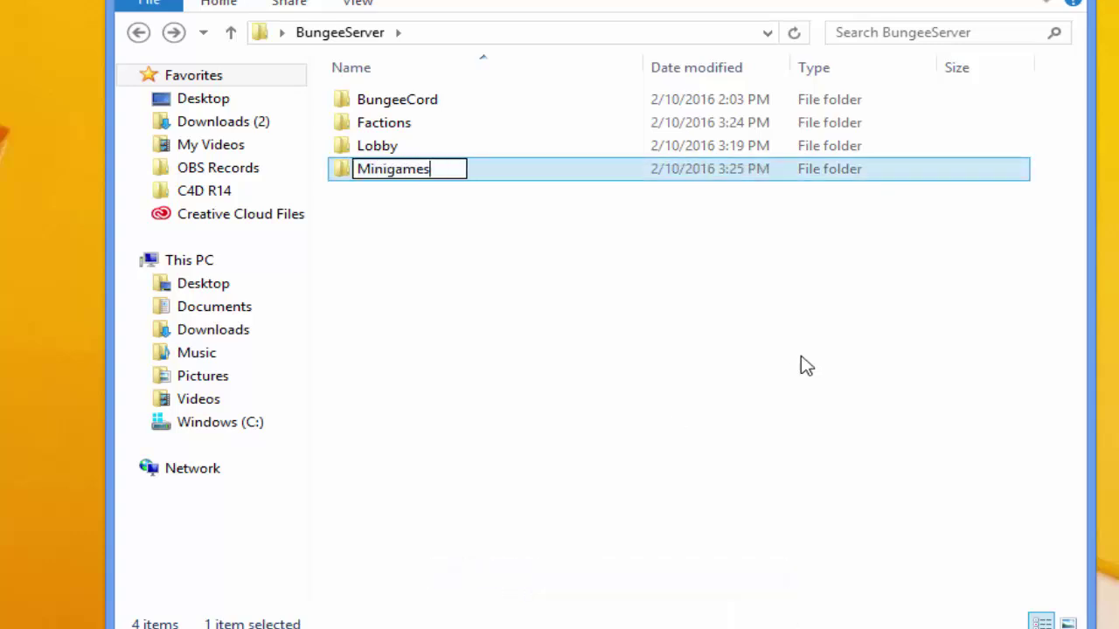
key("Return")
double_click(377, 171)
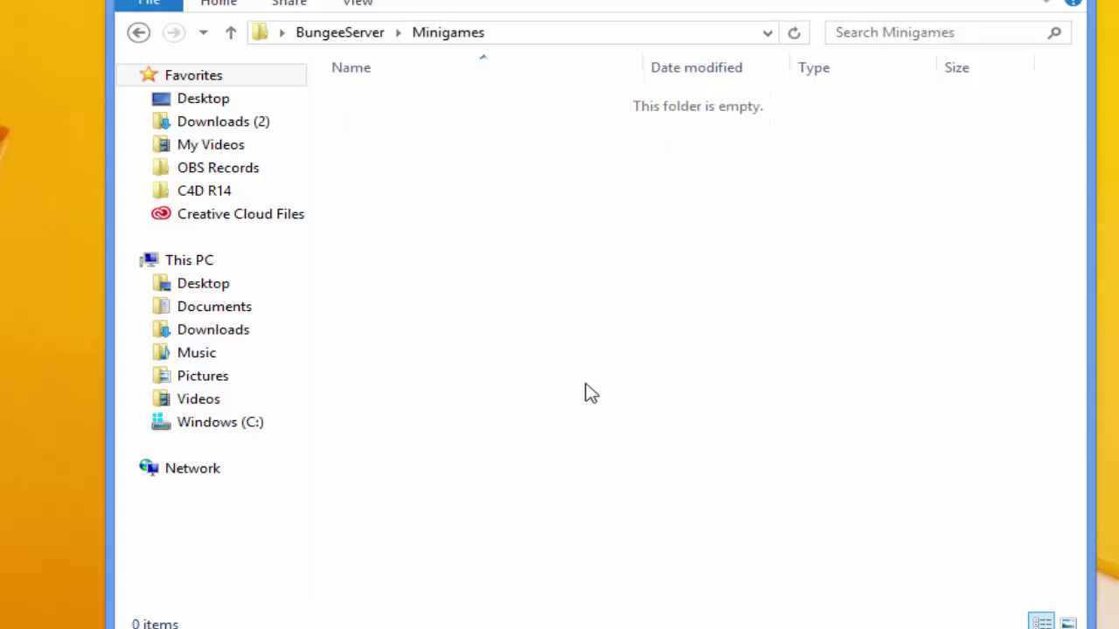
key("ctrl+v")
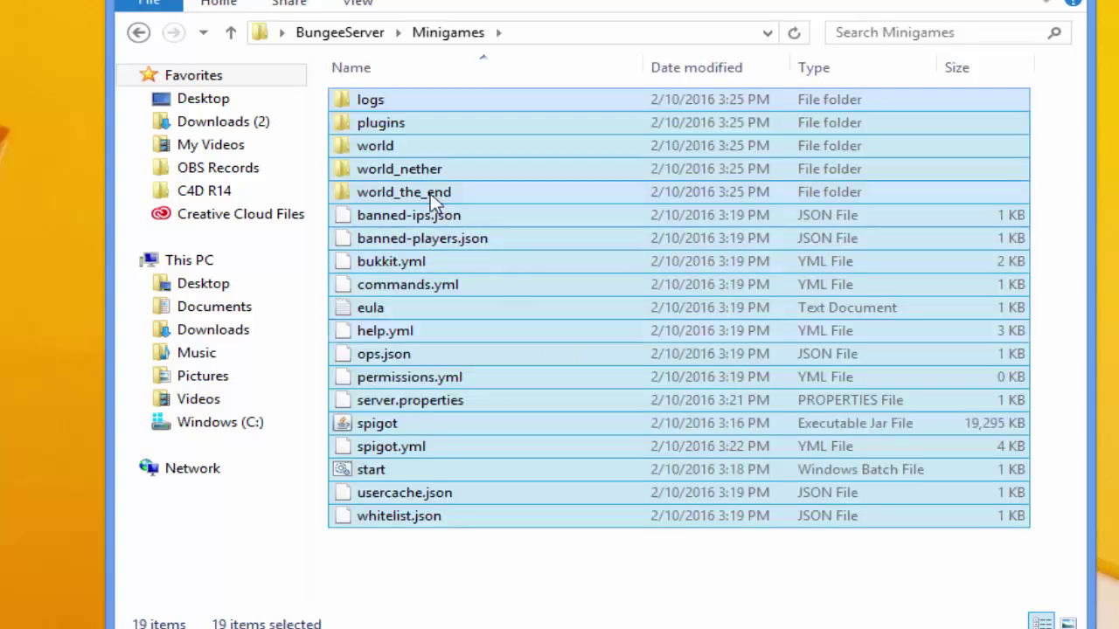
Step: Open the Minigames server.properties in Notepad++, change its server-port, then save and close the file
left_click(435, 400)
right_click(442, 403)
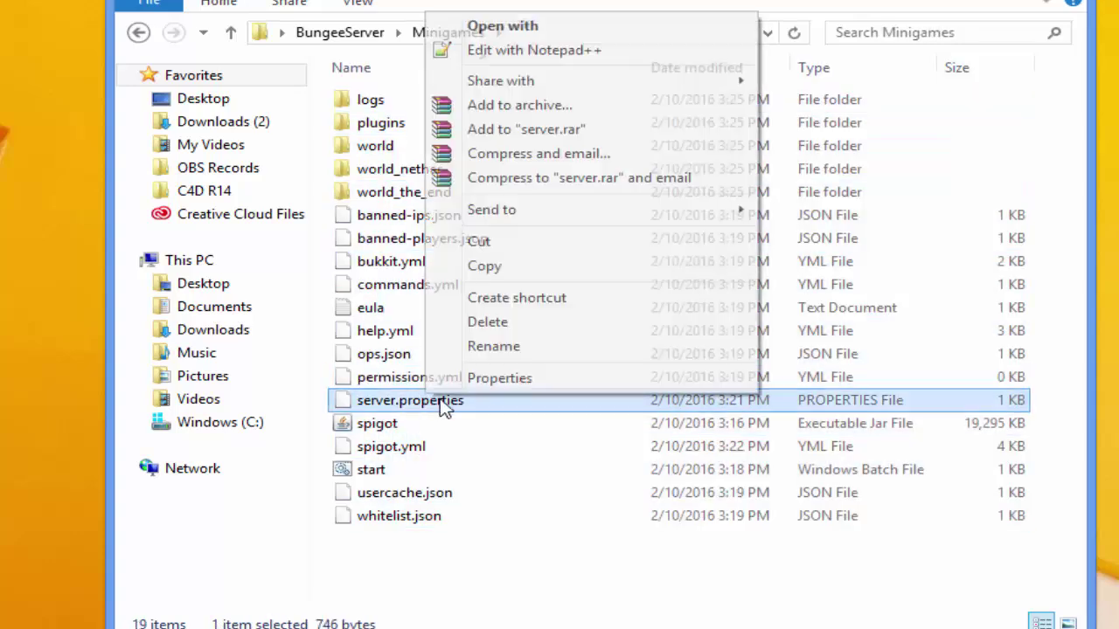
left_click(519, 48)
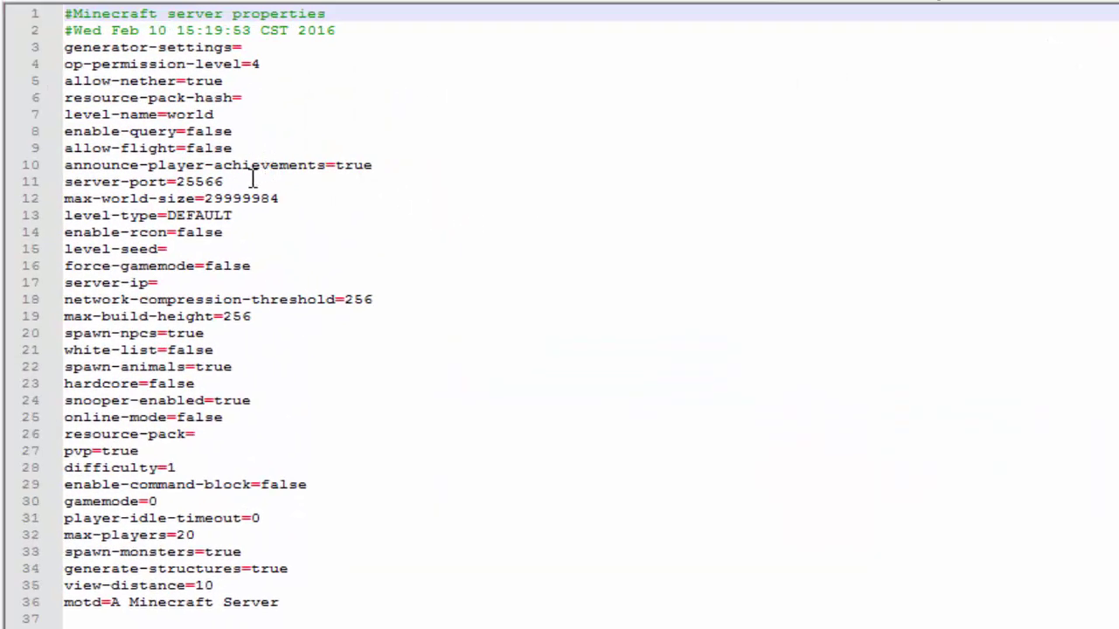
left_click(160, 132)
key("BackSpace")
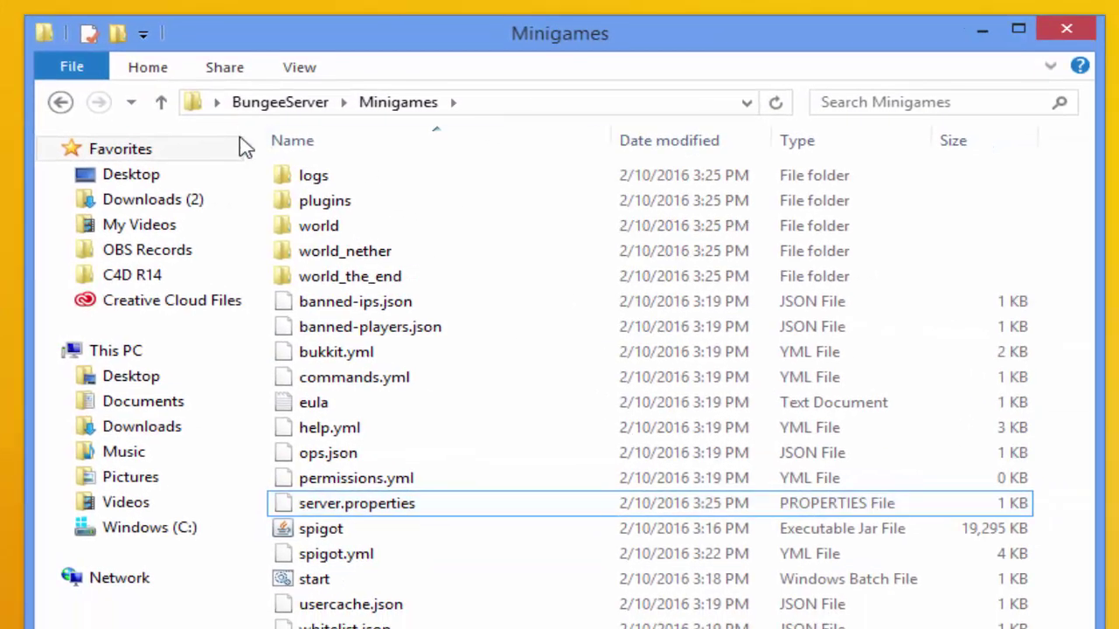
Step: Look inside the Minigames plugins folder, then return to the BungeeServer folder
double_click(347, 208)
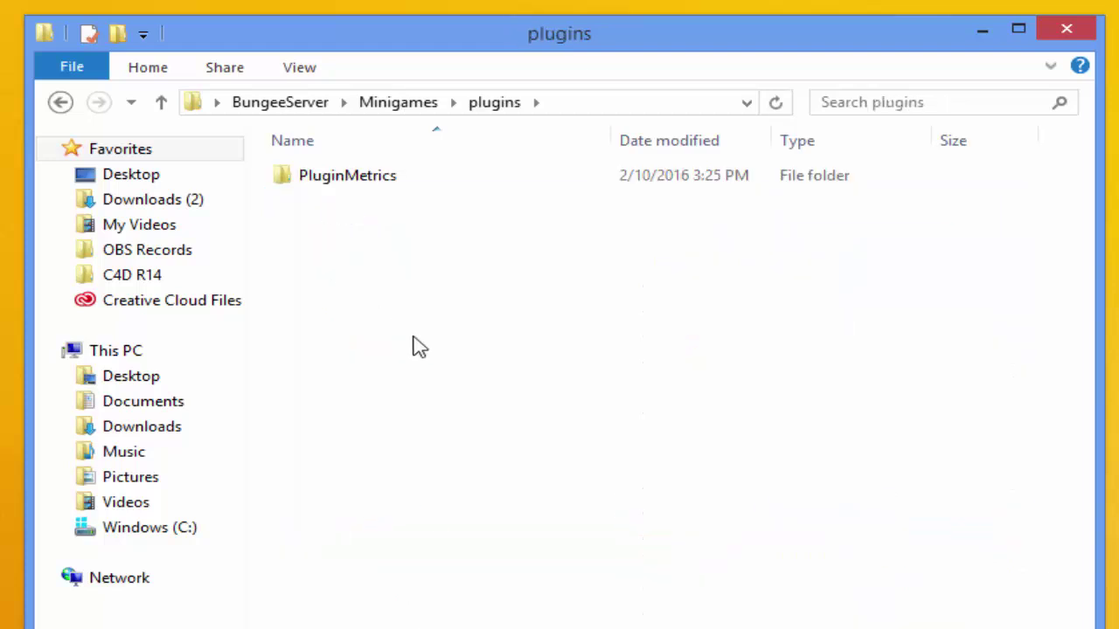
left_click(62, 104)
left_click(61, 104)
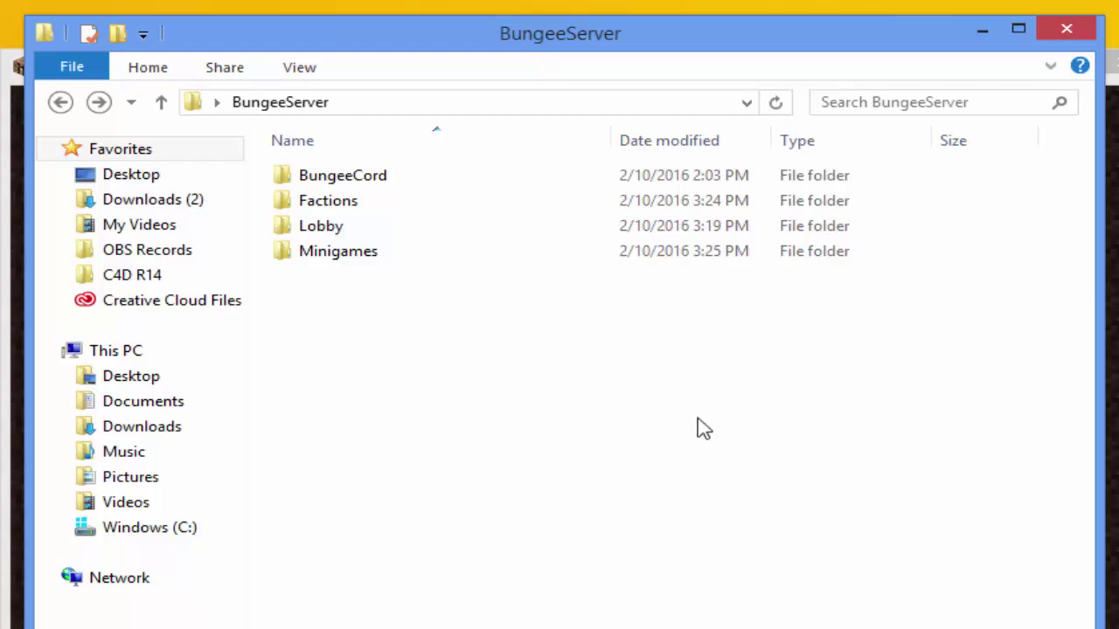
Step: Launch the proxy with the start batch file in the BungeeCord folder, then return to the BungeeServer folder
left_click(389, 175)
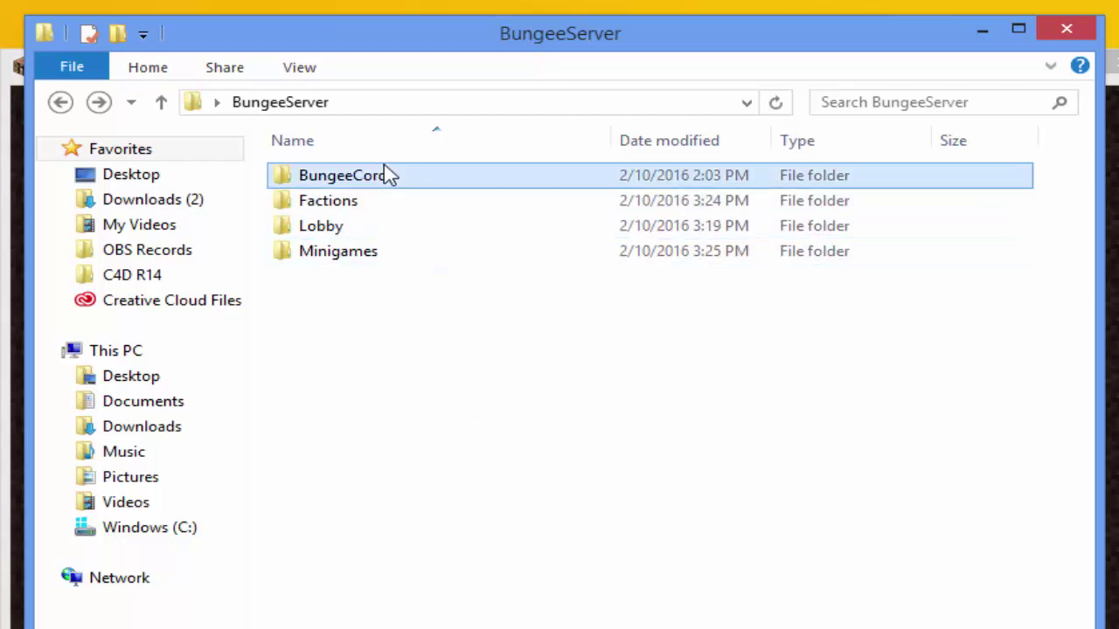
double_click(389, 175)
double_click(336, 380)
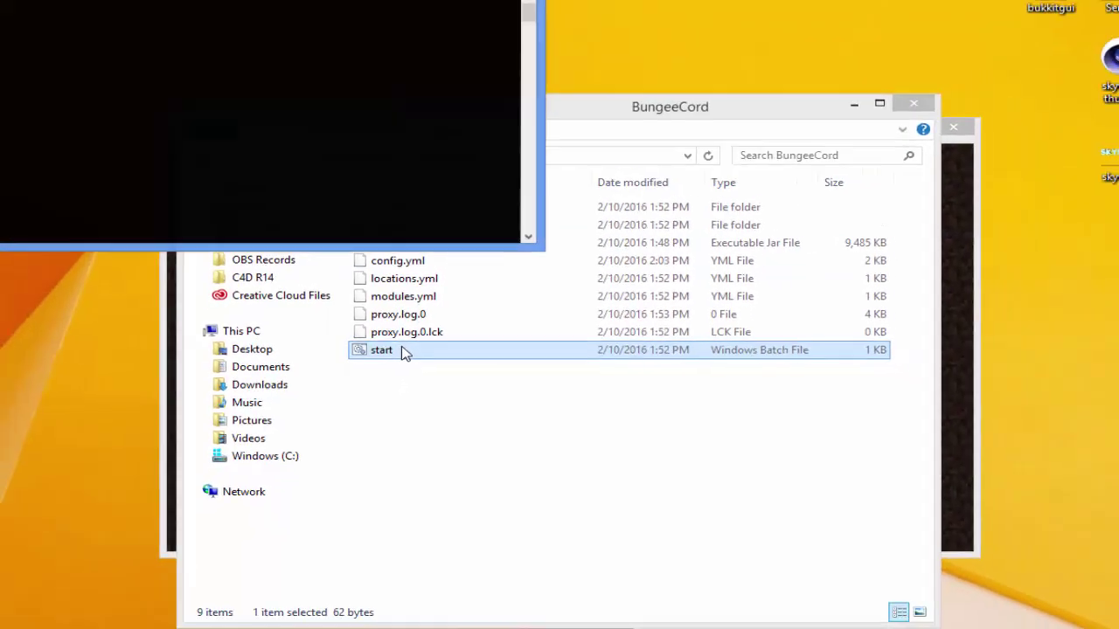
left_click_drag(619, 117, 544, 172)
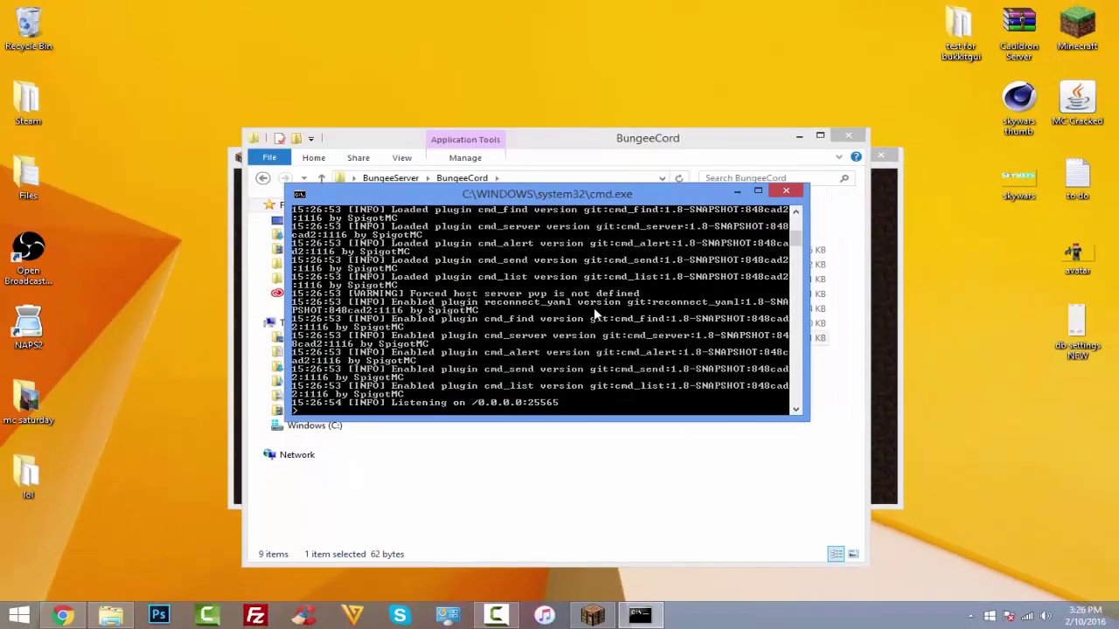
key("alt+F4")
key("alt+Up")
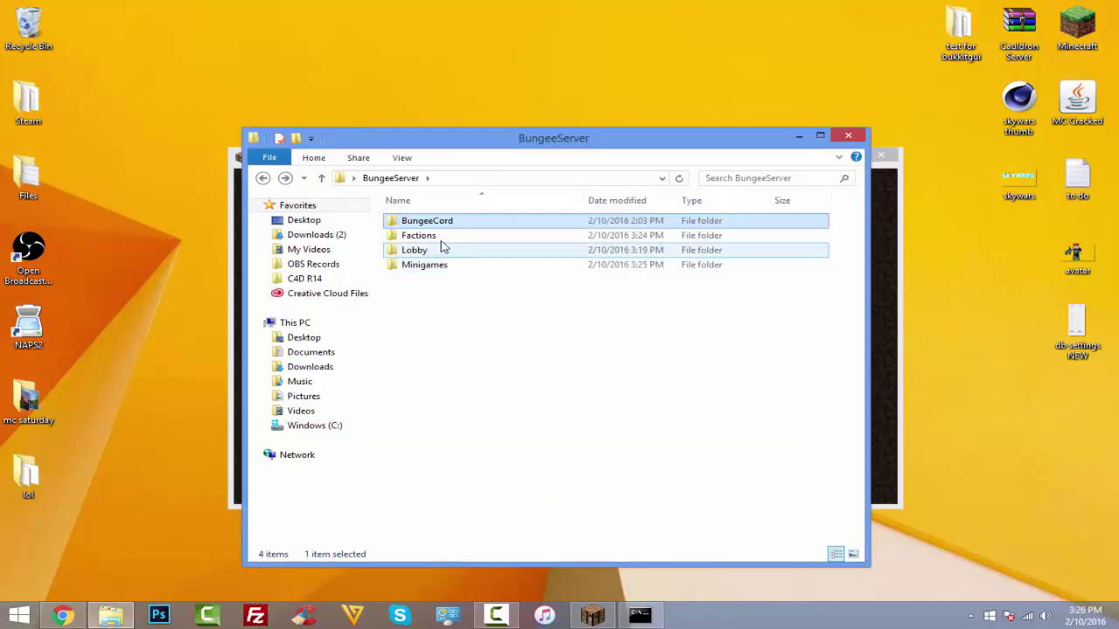
Step: Launch the Factions server with its start batch file, then return to the BungeeServer folder
double_click(440, 237)
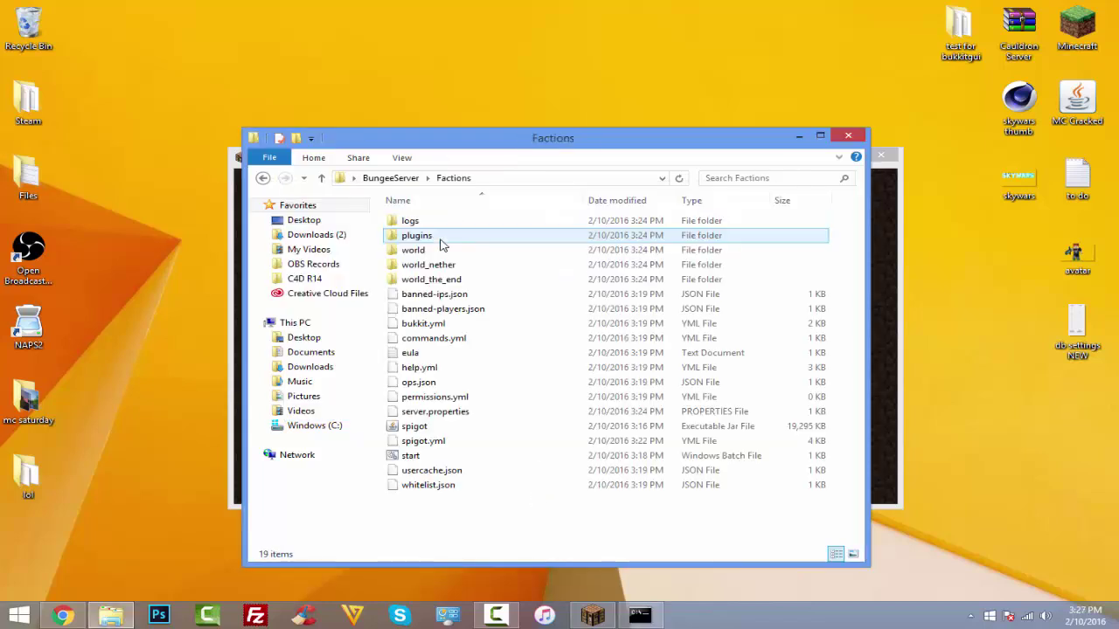
double_click(440, 455)
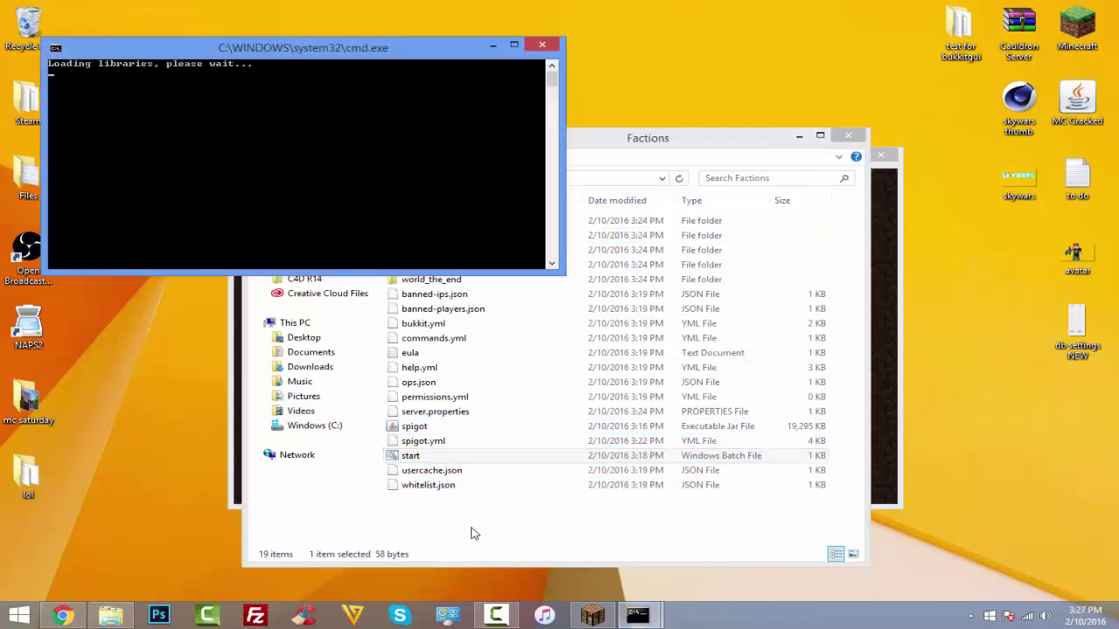
left_click(485, 529)
left_click(262, 178)
Step: Launch the Lobby server with its start batch file, then return to the BungeeServer folder
left_click(450, 251)
double_click(450, 251)
double_click(417, 455)
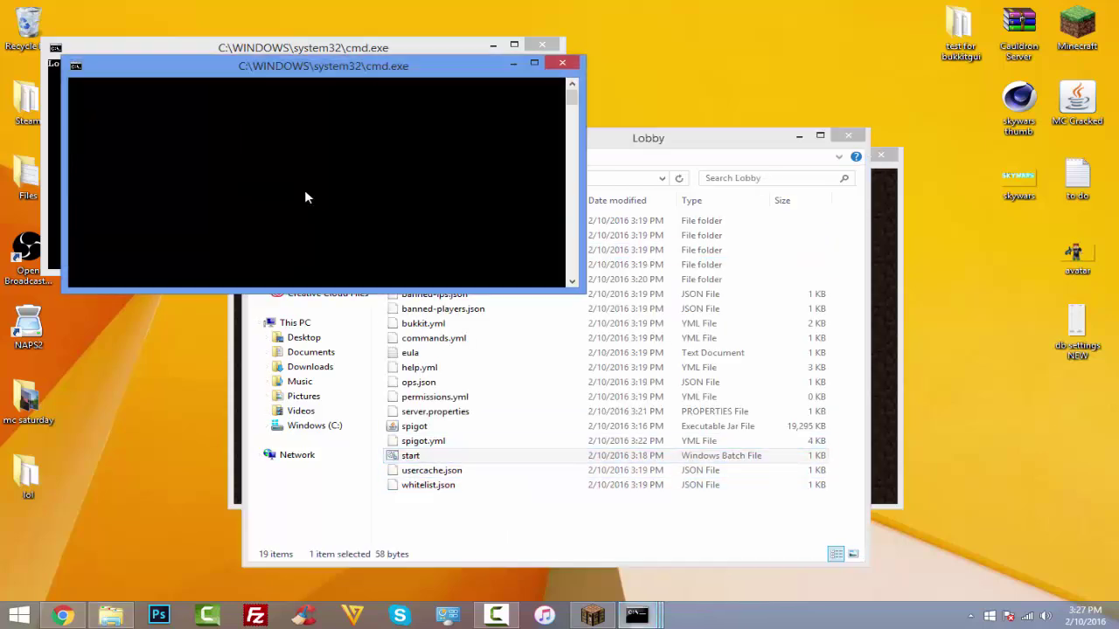
left_click(411, 456)
left_click(262, 177)
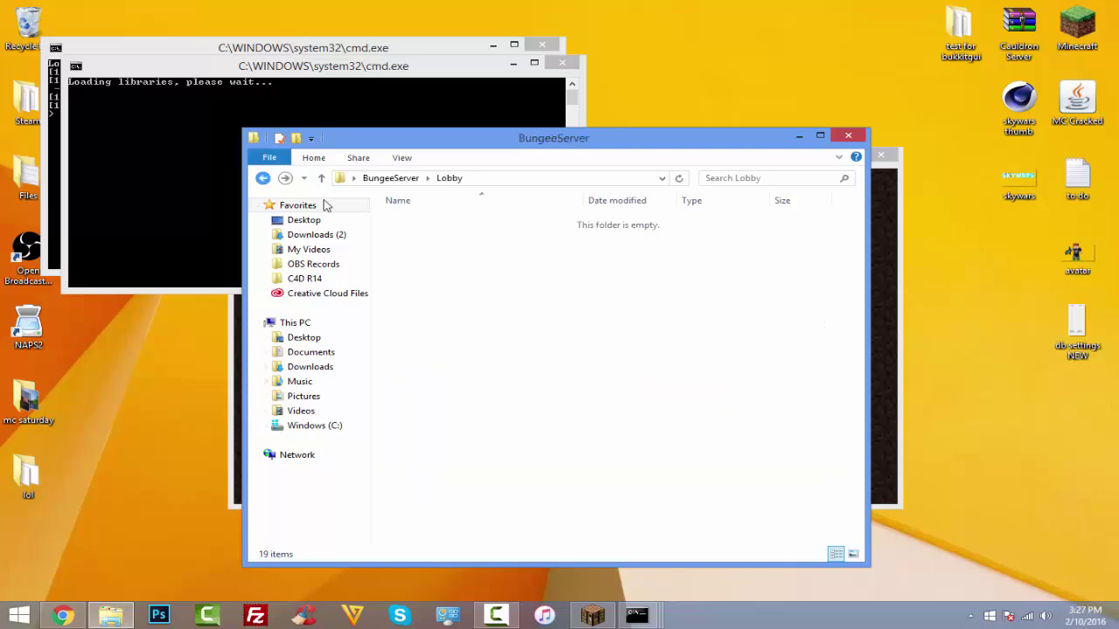
Step: Launch the Minigames server with its start batch file, then return to the BungeeServer folder
double_click(437, 264)
double_click(415, 456)
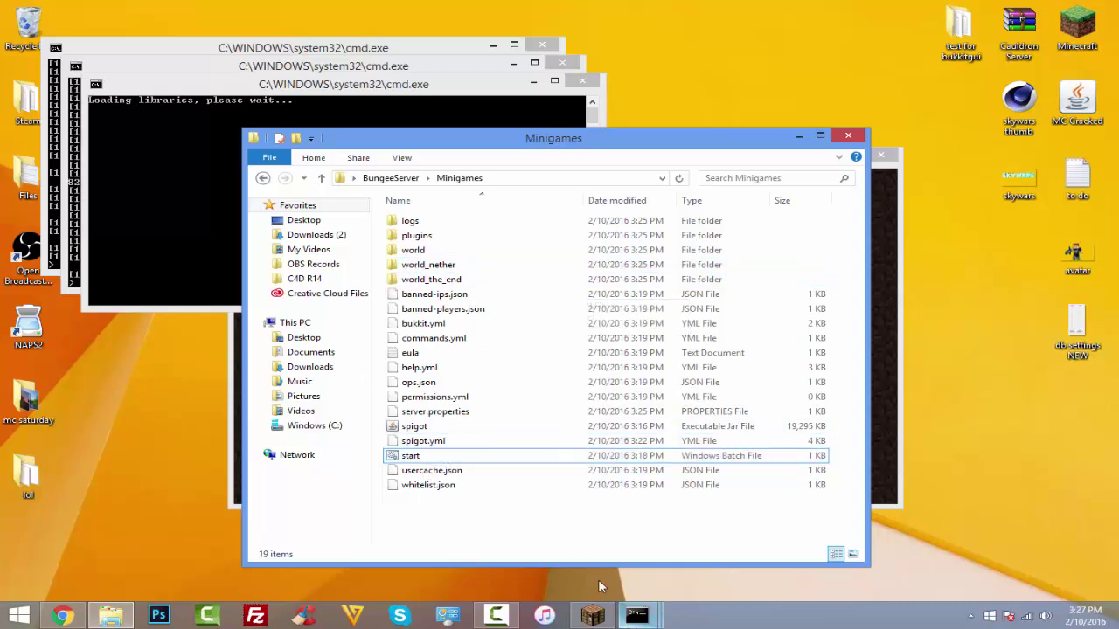
left_click(263, 178)
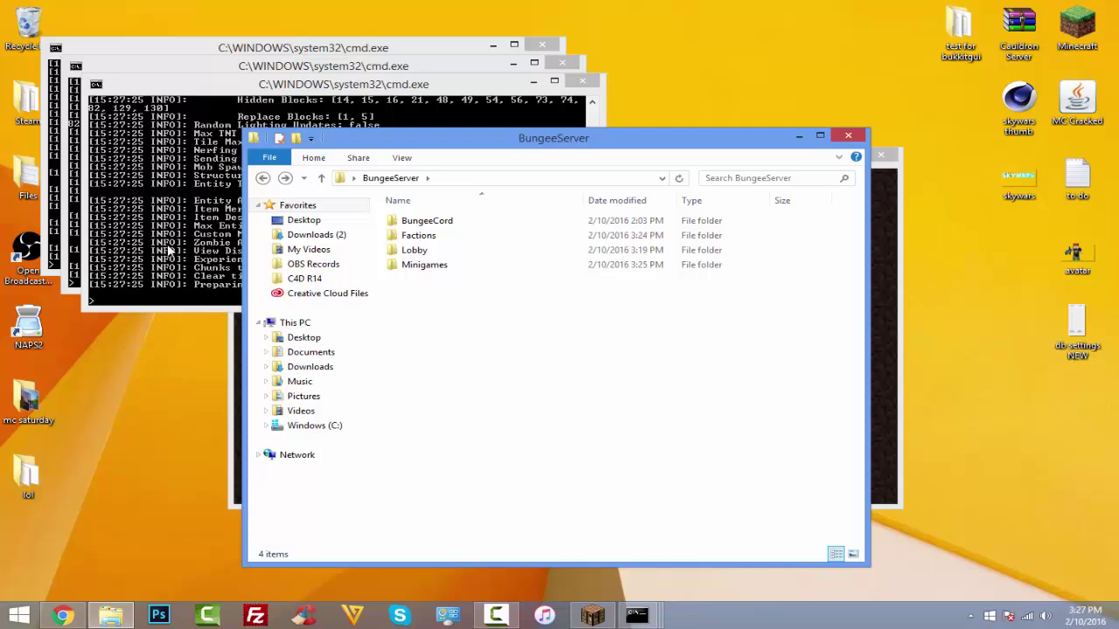
Step: Switch to Minecraft 1.8, join the server at localhost, and maximize the game window
left_click(878, 303)
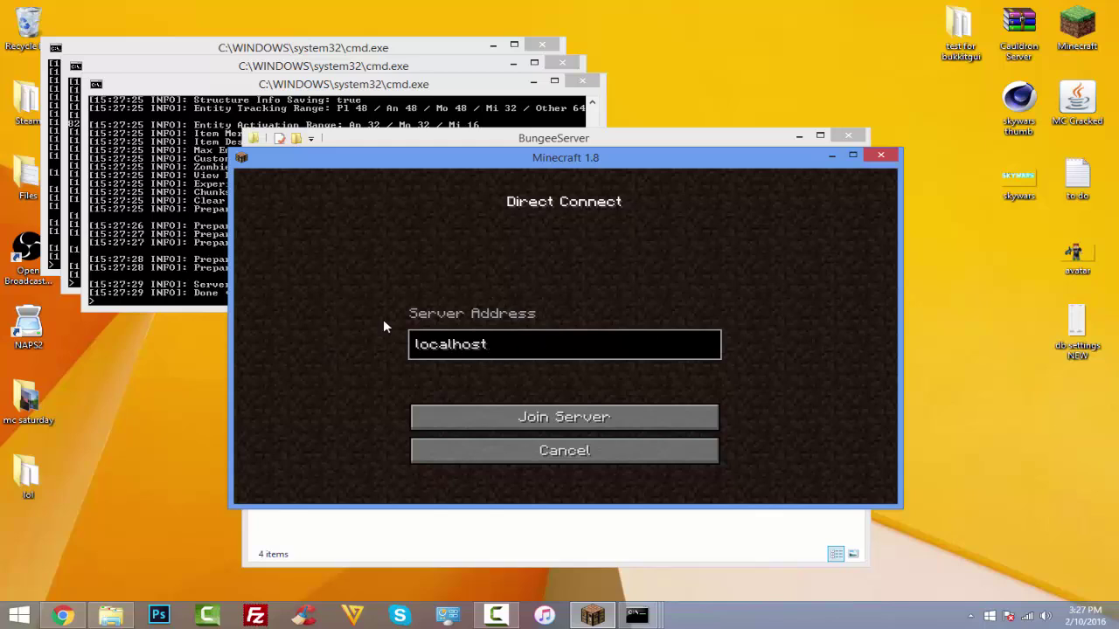
left_click(528, 418)
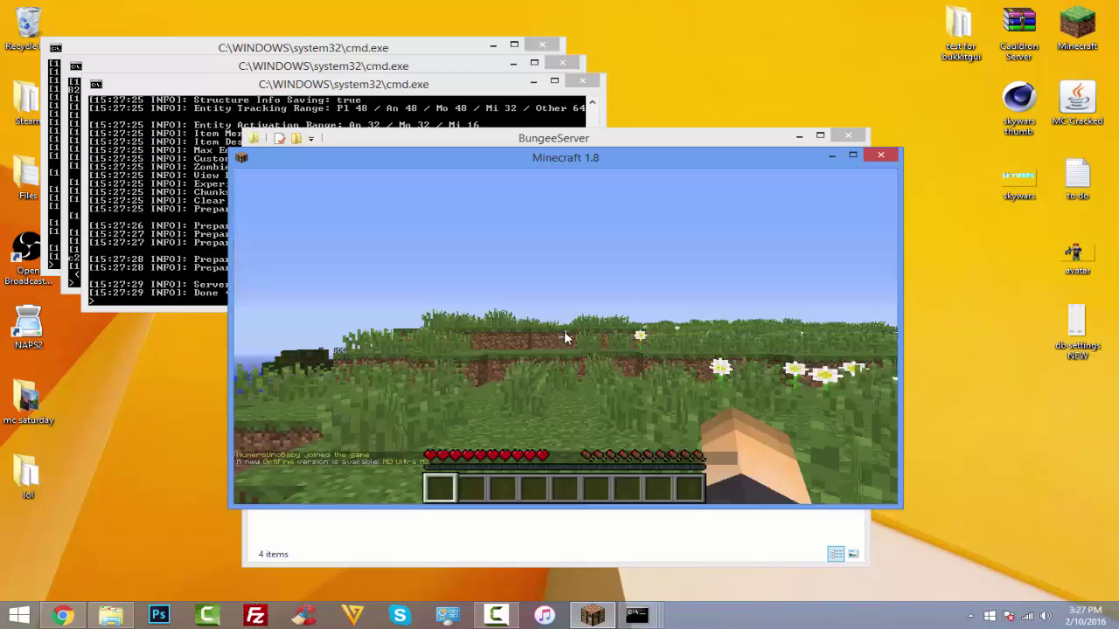
left_click(852, 154)
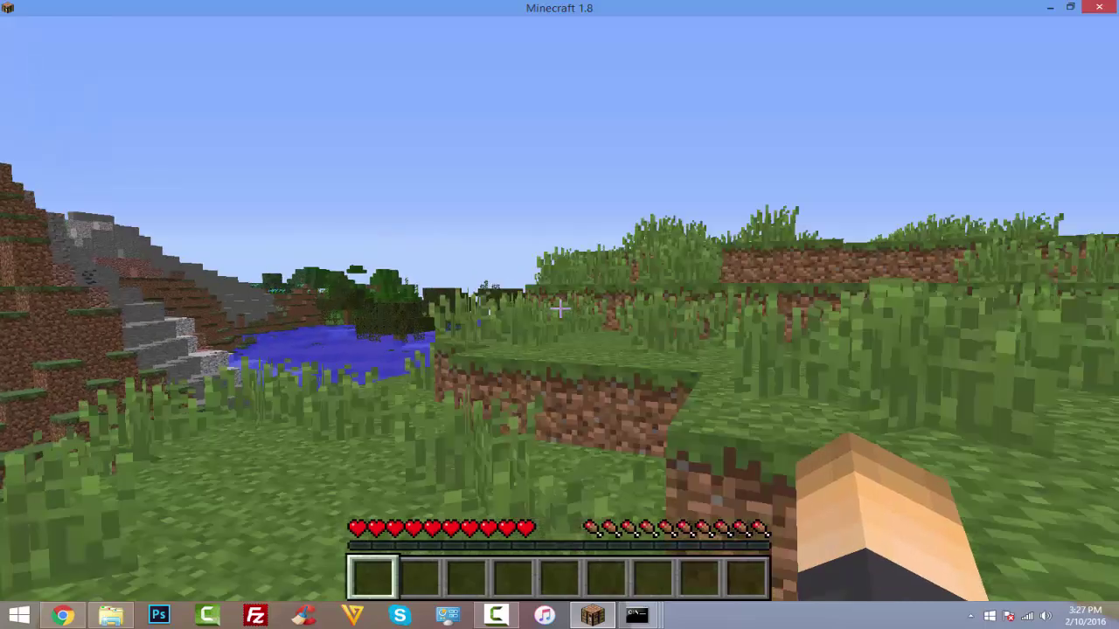
Step: List the network's servers with the /server command and connect to the factions server from the chat list
type("/server")
key("Return")
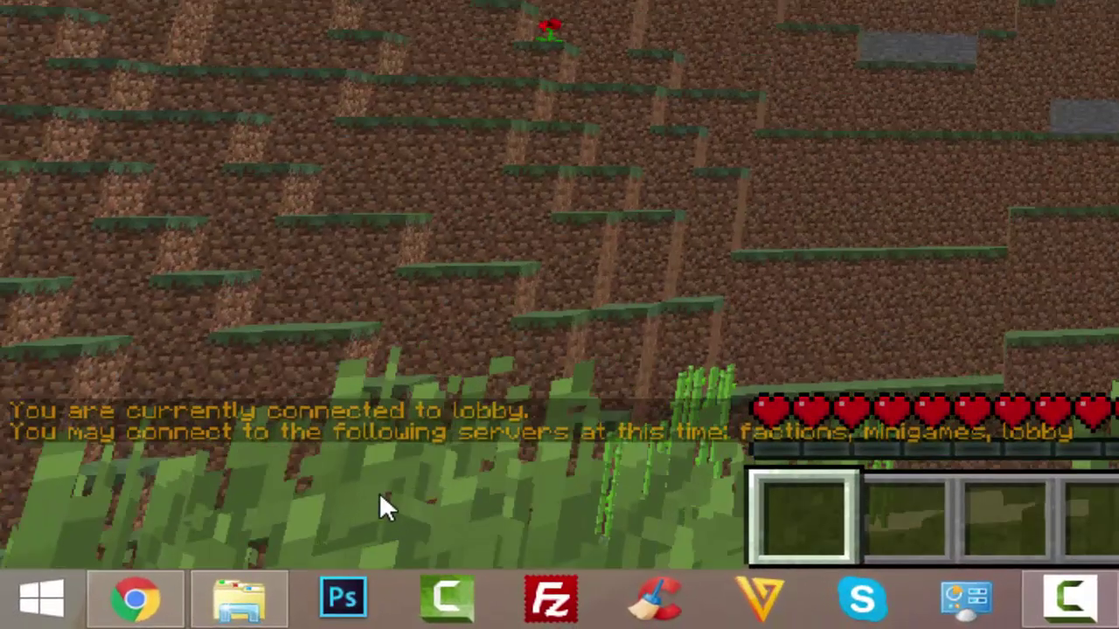
key("t")
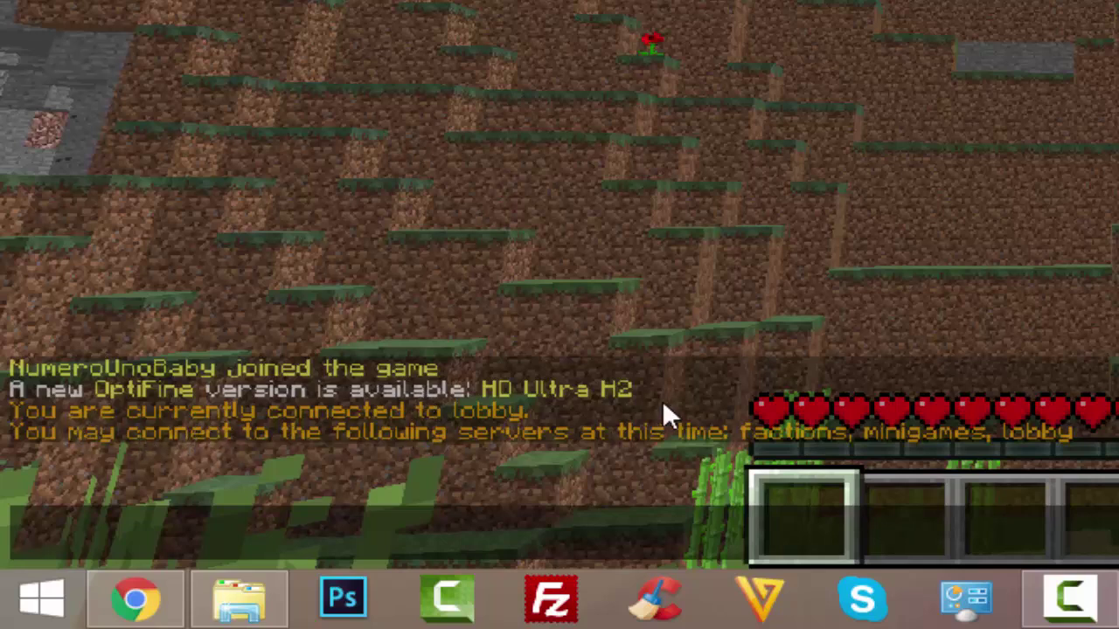
mouse_move(807, 431)
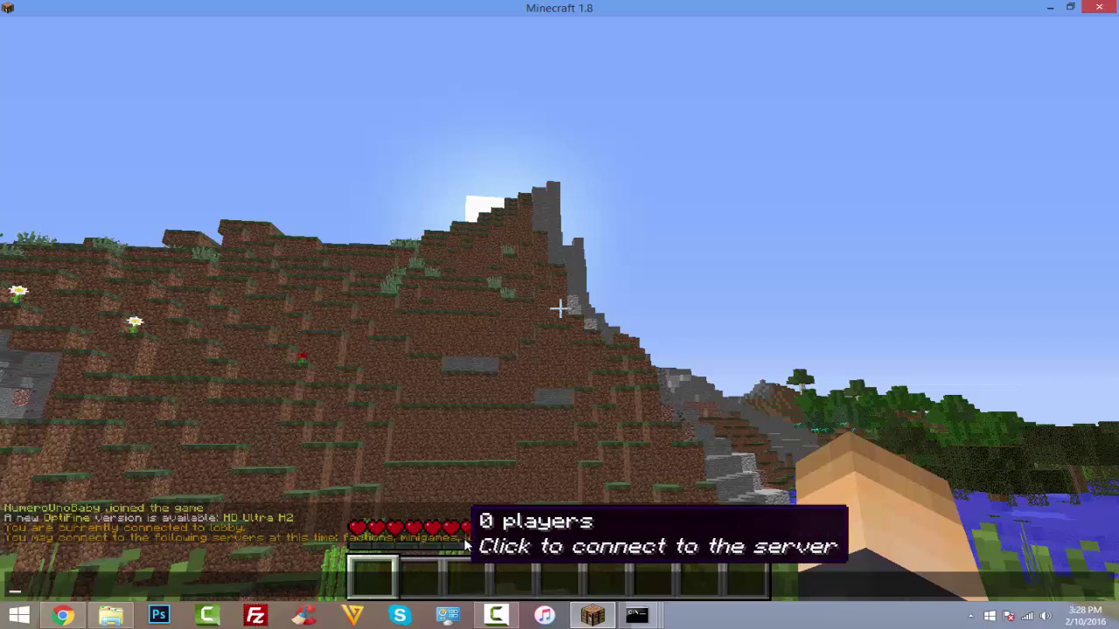
left_click(365, 538)
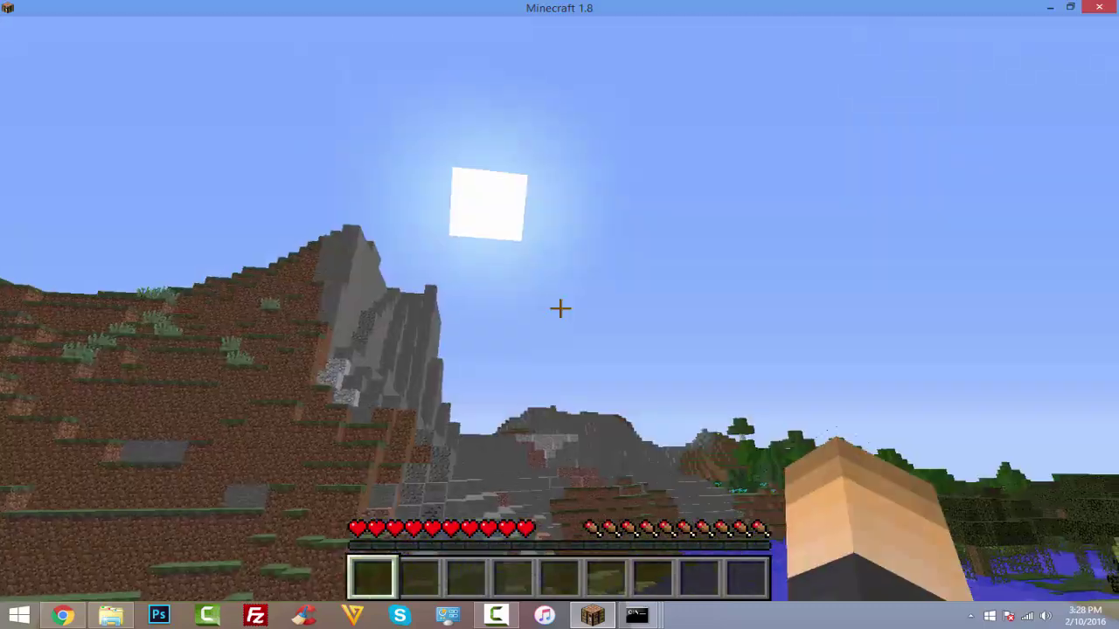
Step: Run the /server command again from the factions server
key("t")
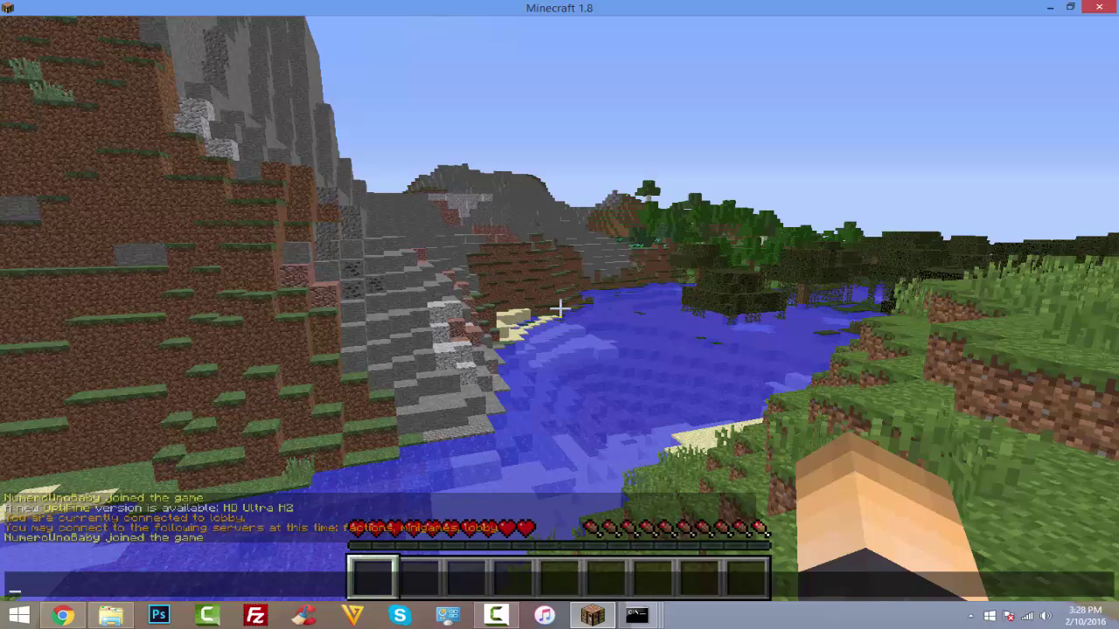
type("/server")
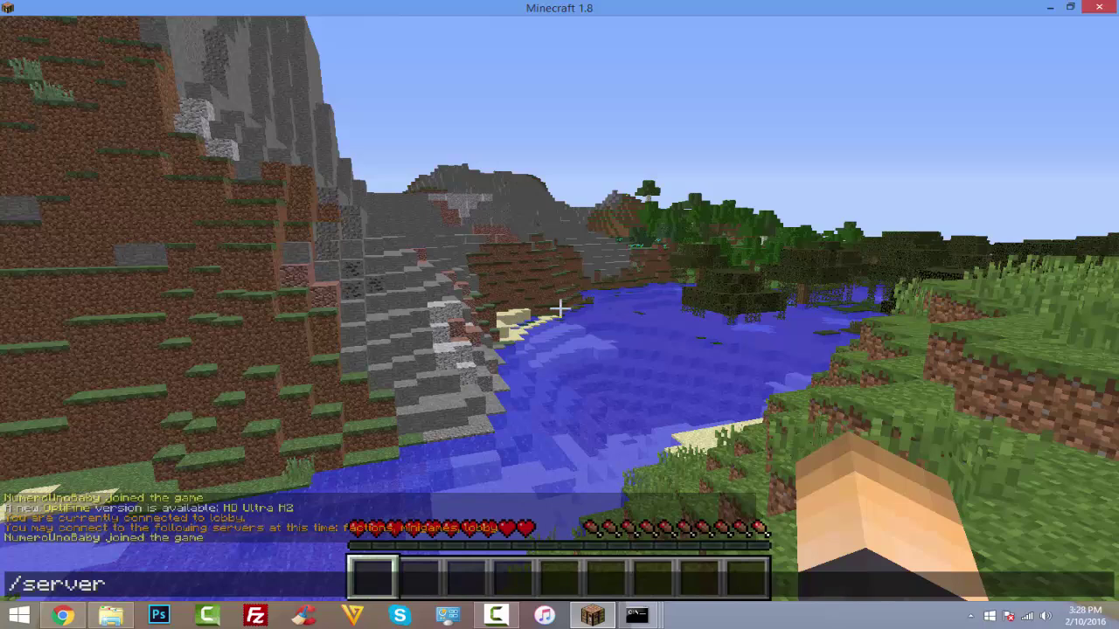
key("Return")
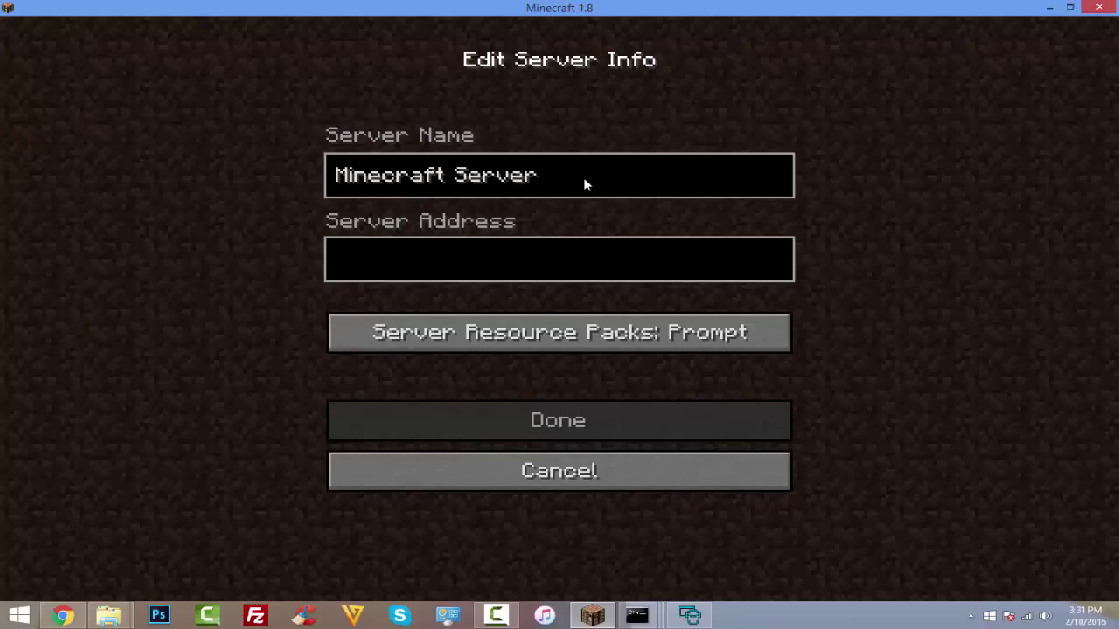
Step: Name the new multiplayer server entry Bungee Server, paste the server's IP address as its address, and save the entry
key("BackSpace")
key("BackSpace")
key("BackSpace")
key("BackSpace")
key("BackSpace")
key("BackSpace")
key("BackSpace")
key("BackSpace")
key("BackSpace")
key("BackSpace")
key("BackSpace")
key("BackSpace")
key("BackSpace")
key("BackSpace")
key("BackSpace")
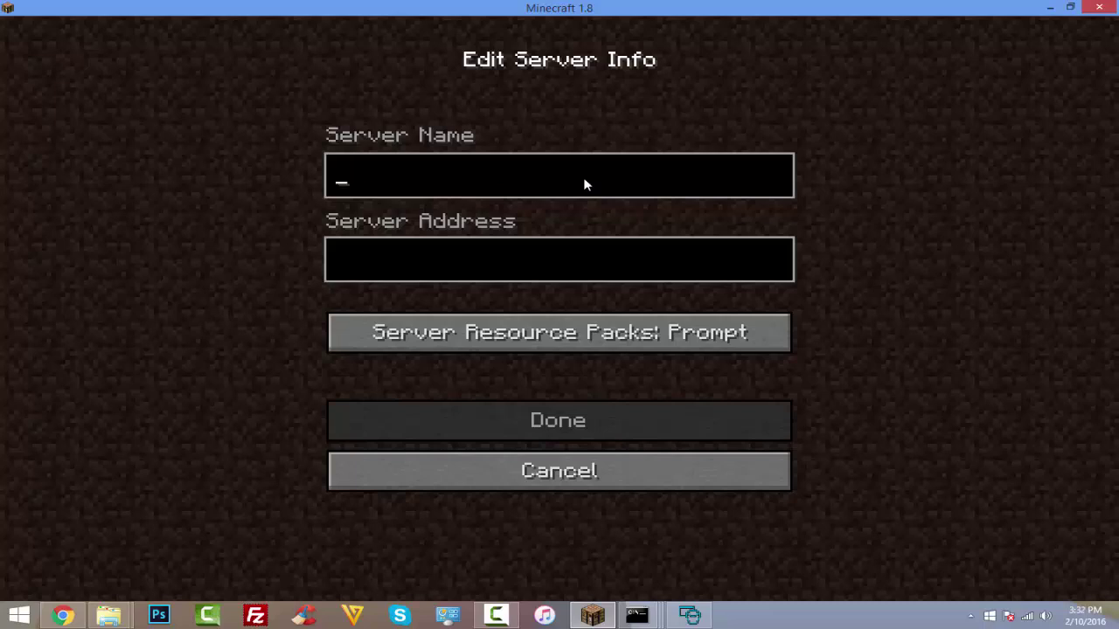
type("Bungee Server")
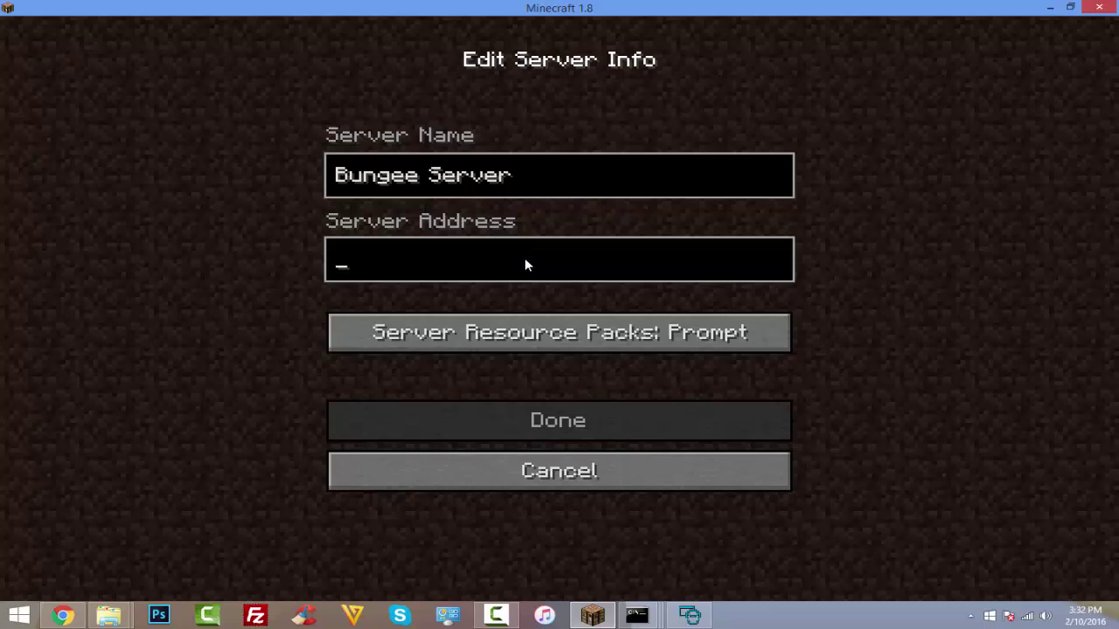
key("ctrl+v")
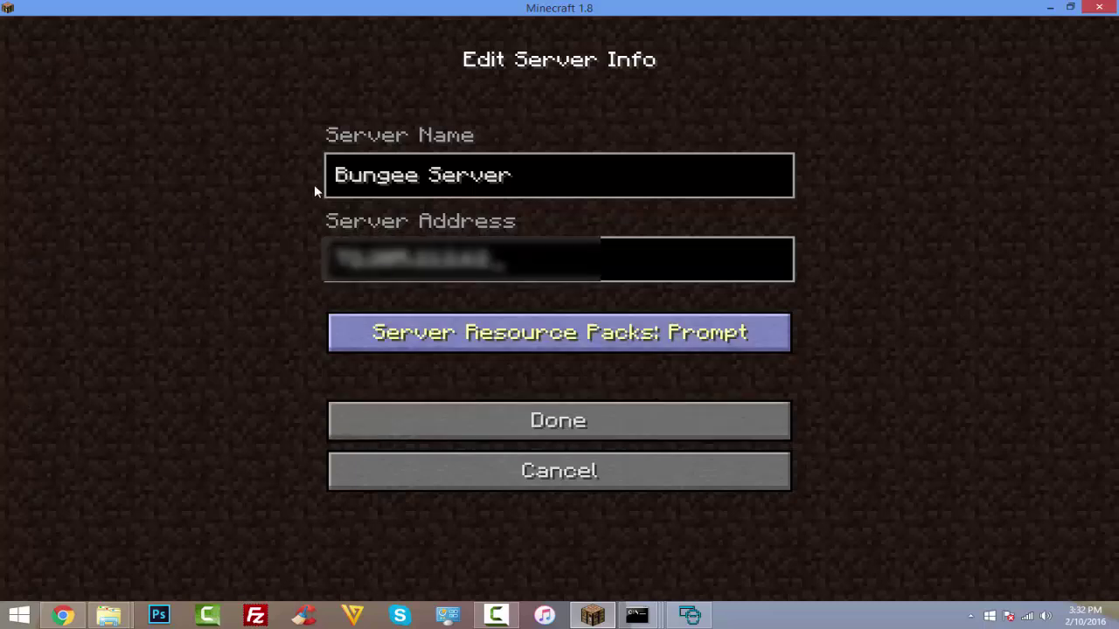
left_click(507, 434)
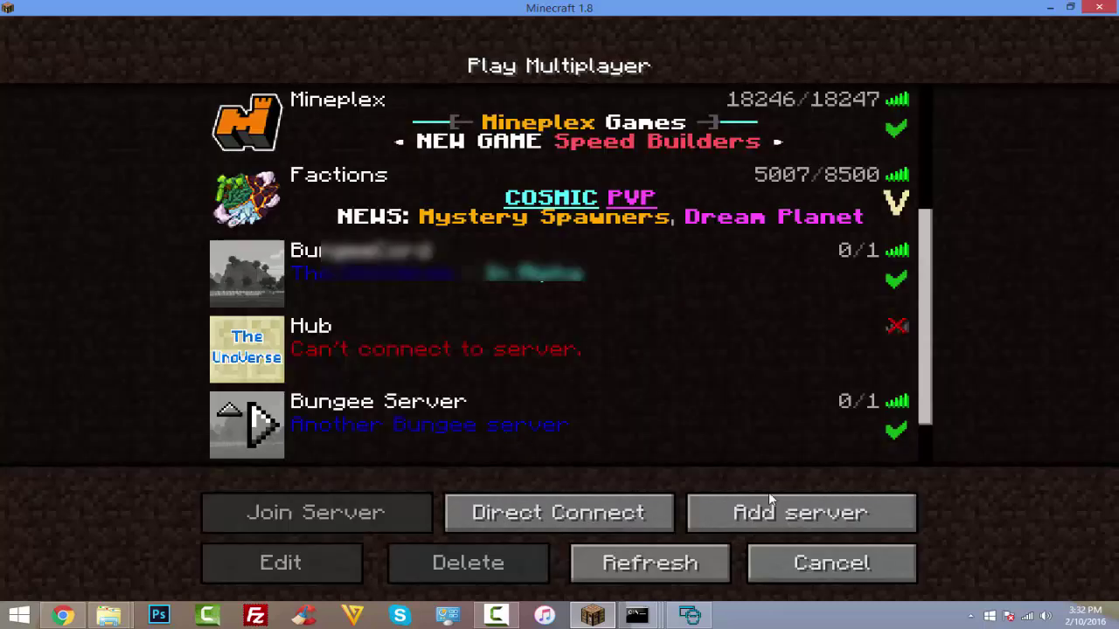
Step: Join Bungee Server from the multiplayer list and check the available servers with the /server command
double_click(510, 401)
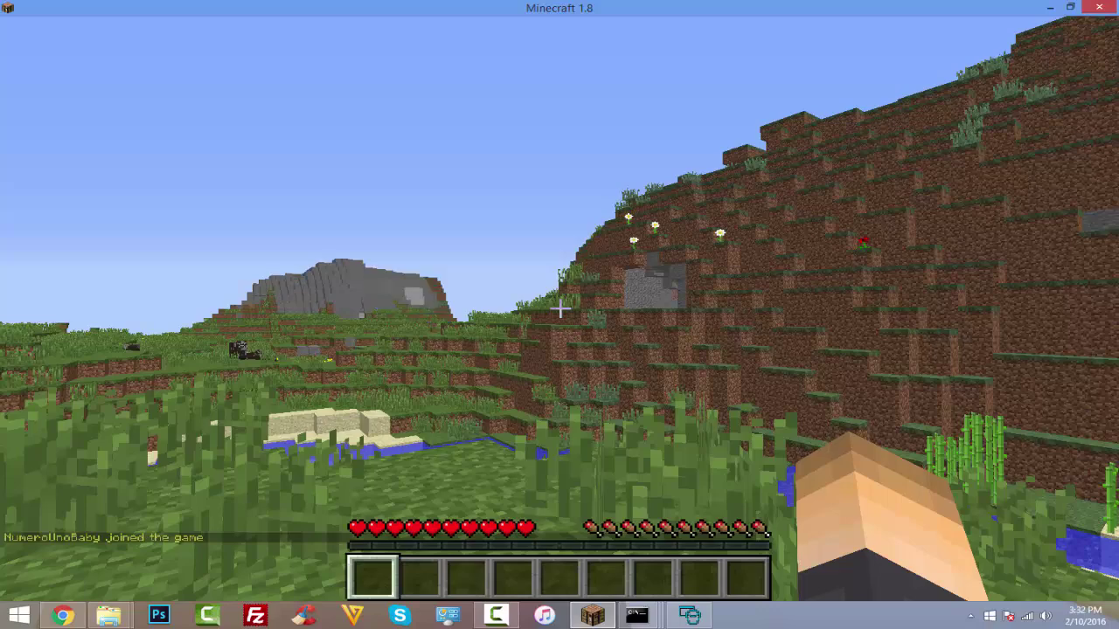
type("/server")
key("Return")
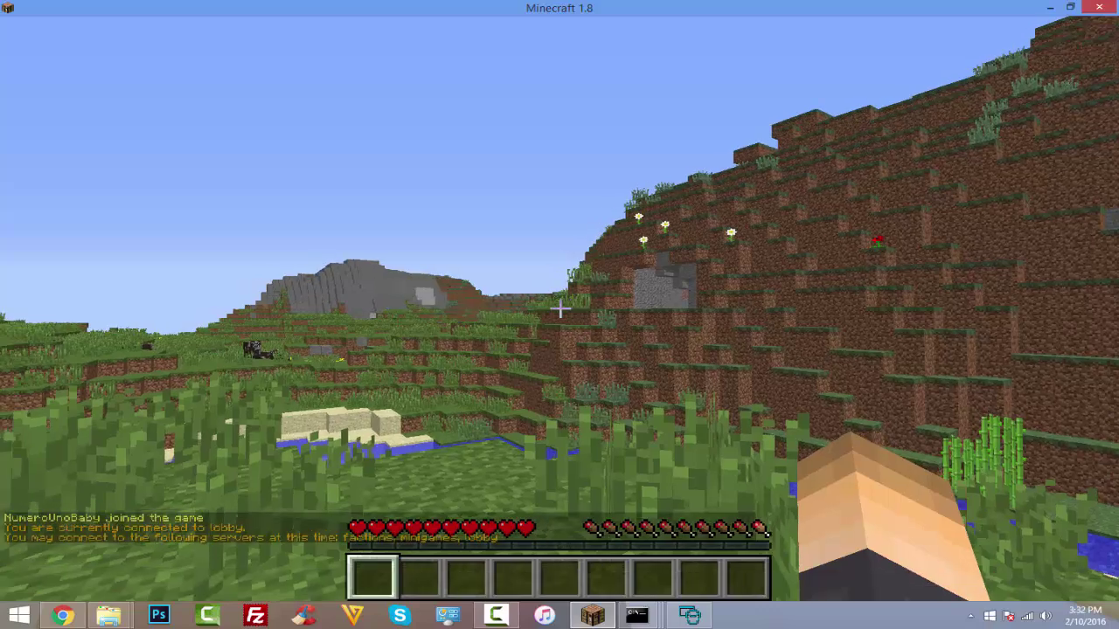
mouse_move(212, 531)
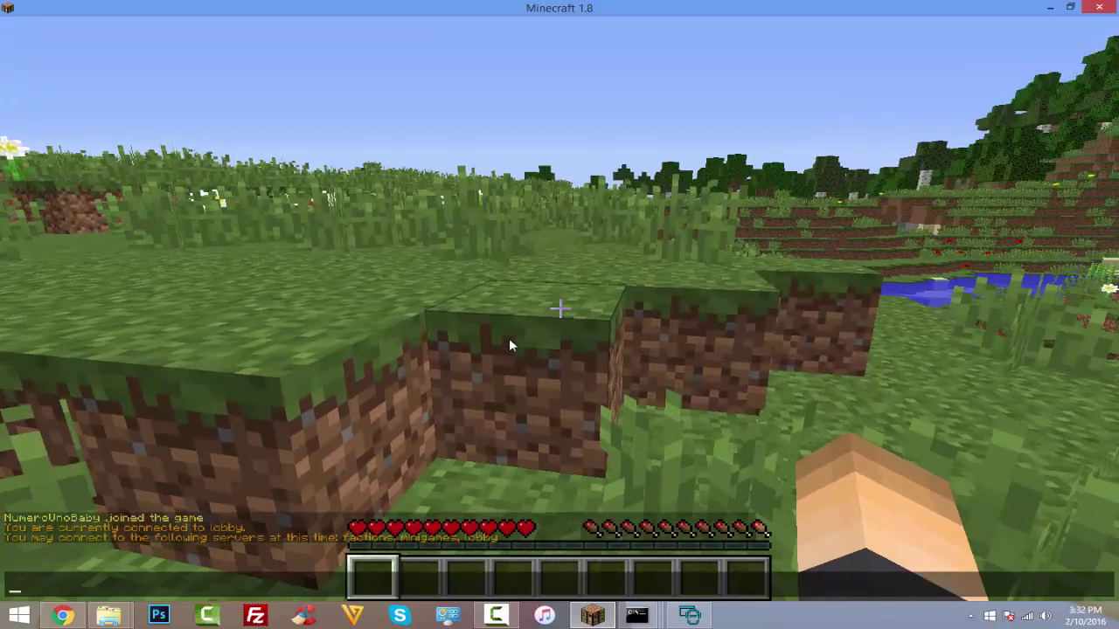